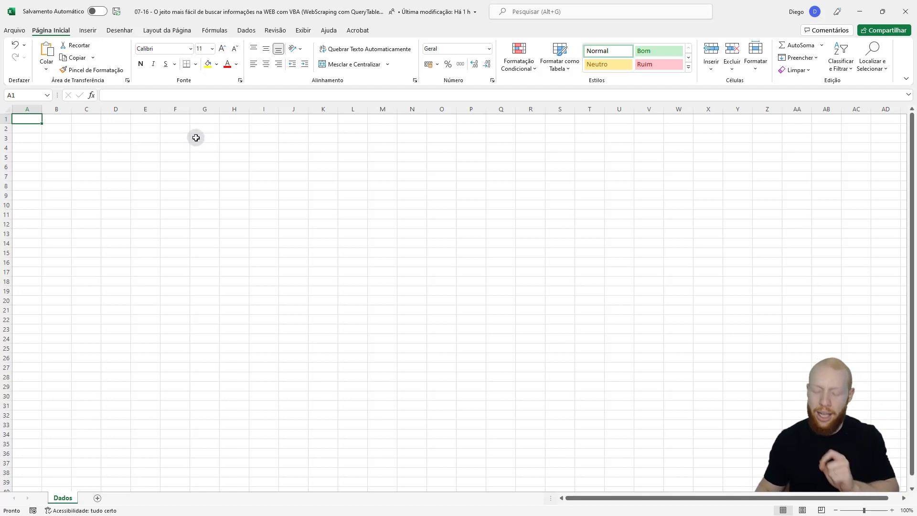
Open the VBA editor maximized and review the WebScraping macro and its w3schools URL
key("alt+F11")
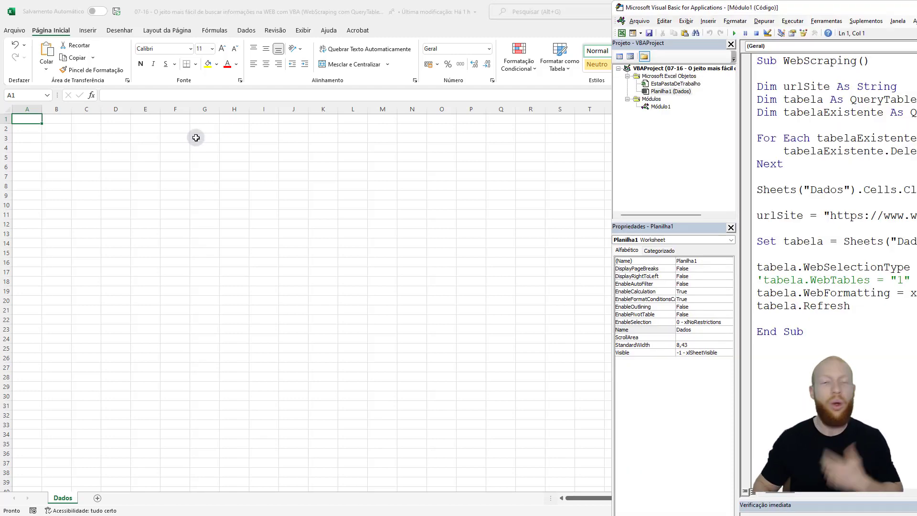
double_click(788, 11)
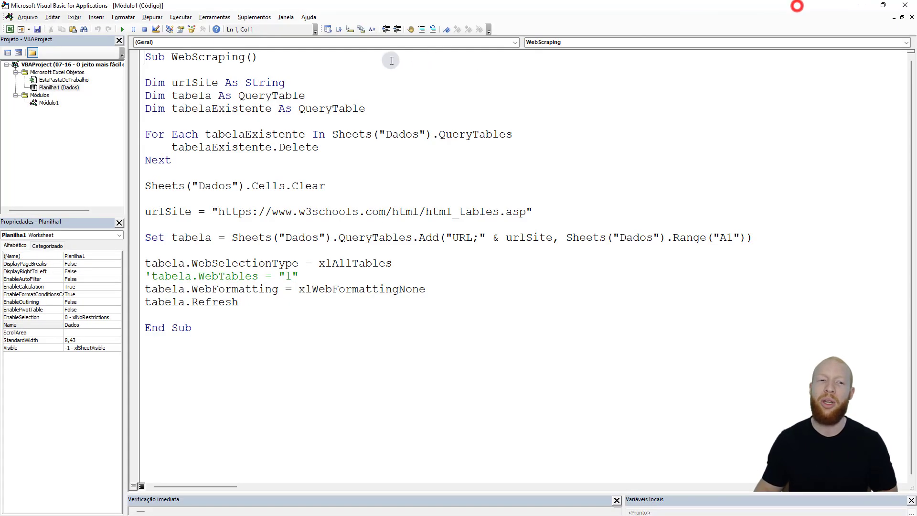
left_click(244, 344)
key("ctrl+a")
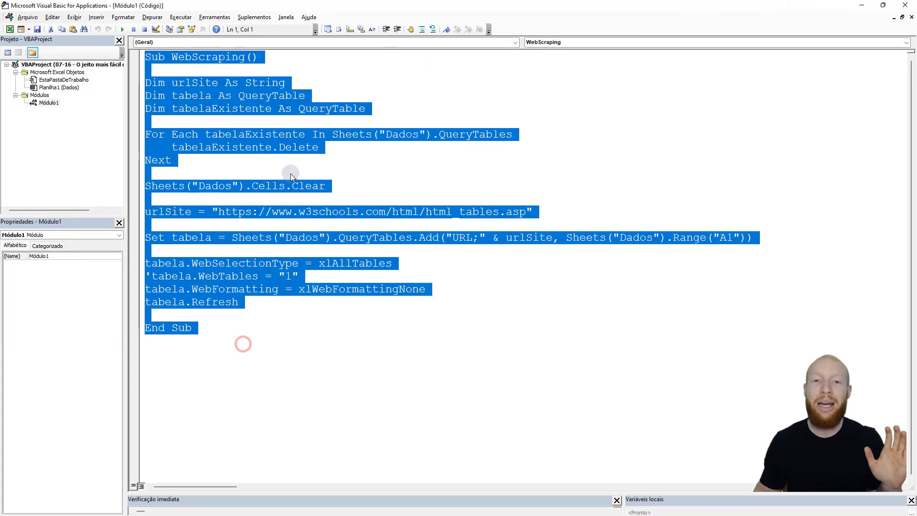
left_click(253, 164)
left_click_drag(266, 310, 71, 75)
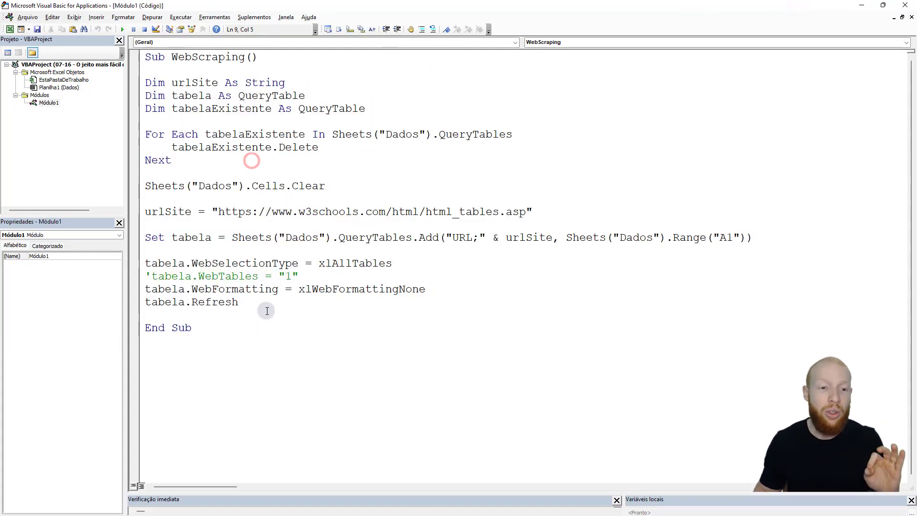
left_click(331, 189)
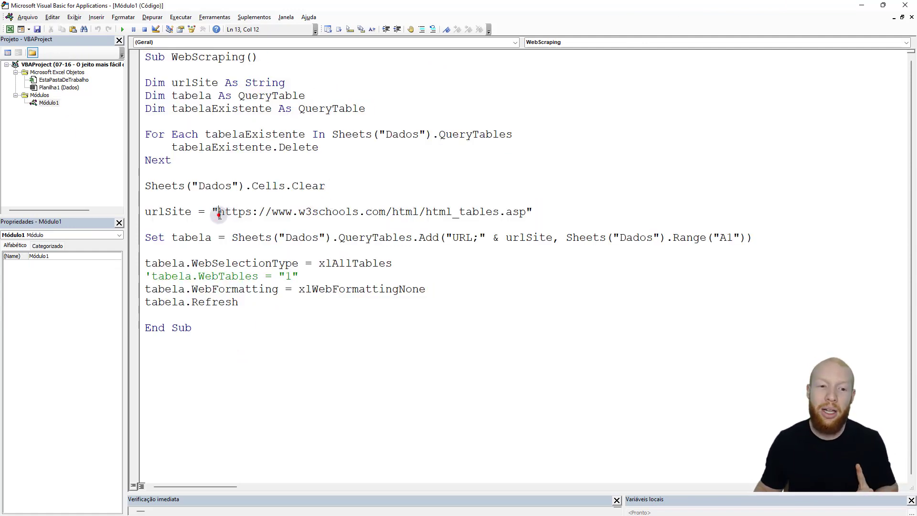
left_click_drag(219, 214, 525, 213)
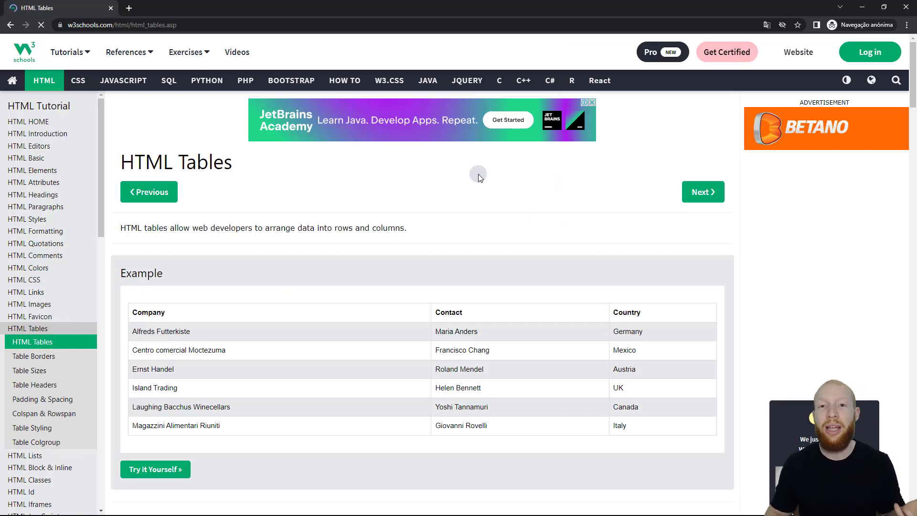
Scroll the w3schools page and highlight the Company/Contact/Country example table
scroll(479, 177, "down", 1)
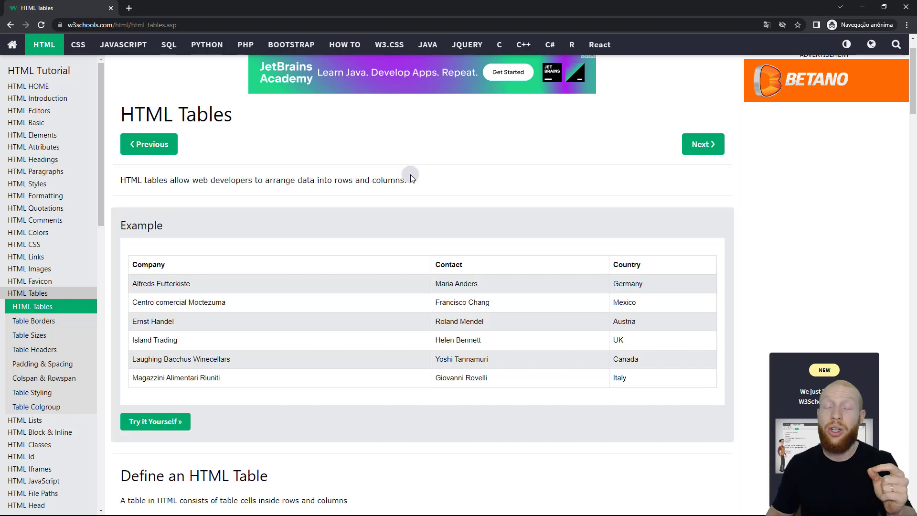
scroll(411, 173, "down", 1)
scroll(411, 173, "down", 2)
scroll(410, 173, "up", 2)
left_click_drag(131, 212, 667, 340)
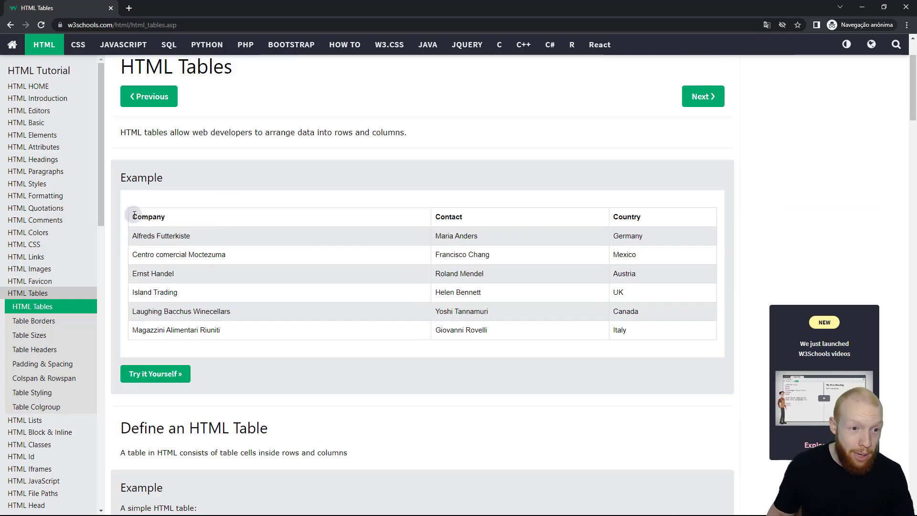
left_click(667, 340)
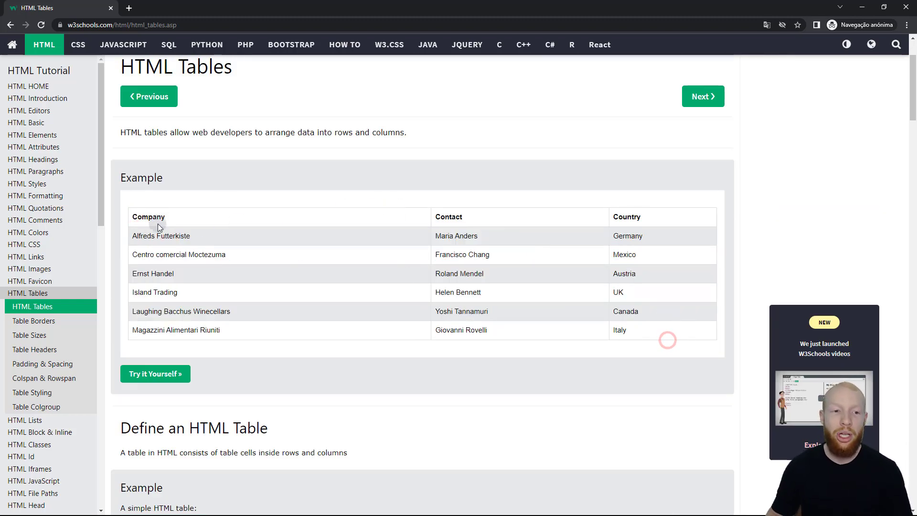
left_click_drag(126, 228, 585, 311)
Scroll down to the HTML Table Tags table, highlight it, then reload the page
scroll(573, 305, "down", 6)
scroll(573, 304, "down", 5)
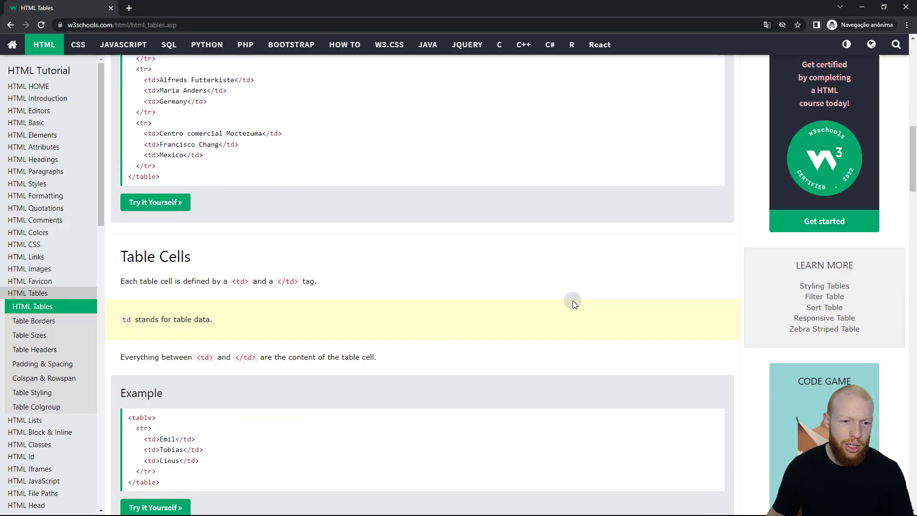
scroll(573, 304, "down", 6)
scroll(573, 304, "down", 6)
scroll(572, 304, "down", 6)
scroll(572, 300, "down", 5)
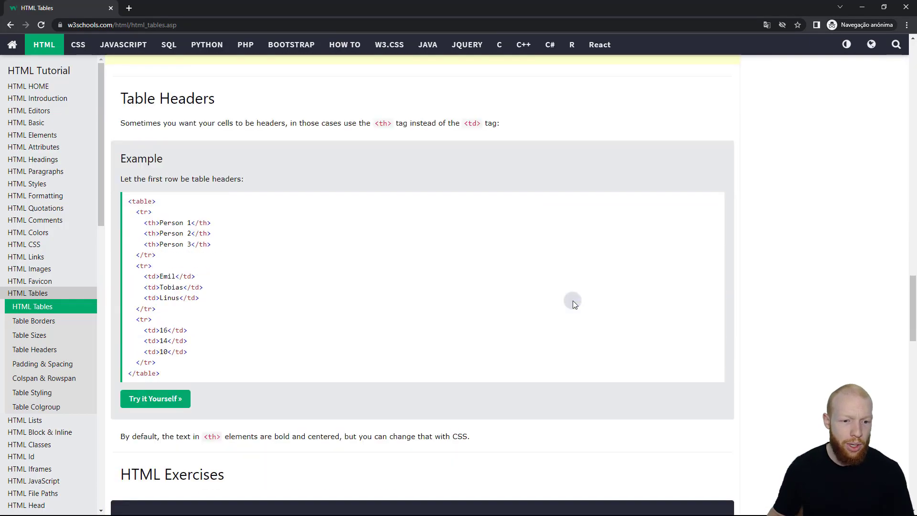
scroll(572, 300, "down", 6)
scroll(572, 299, "down", 4)
scroll(572, 300, "down", 5)
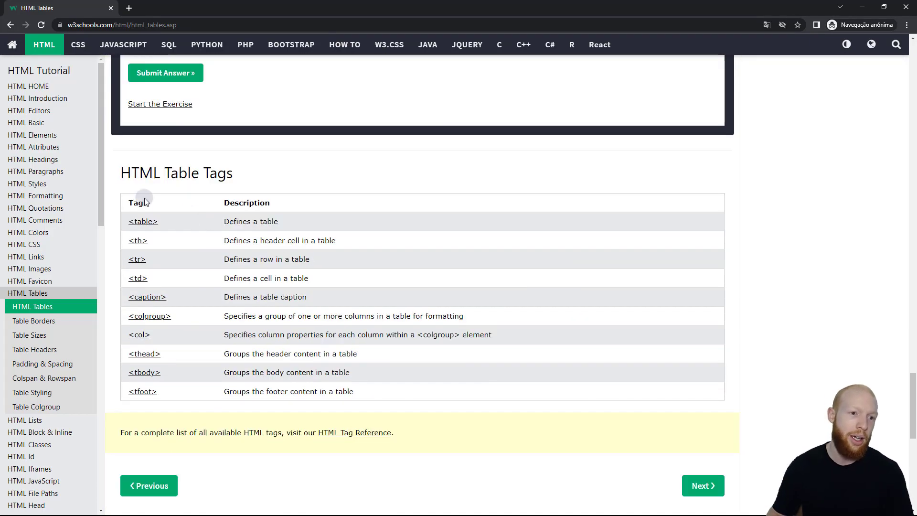
left_click_drag(171, 220, 467, 387)
left_click(581, 224)
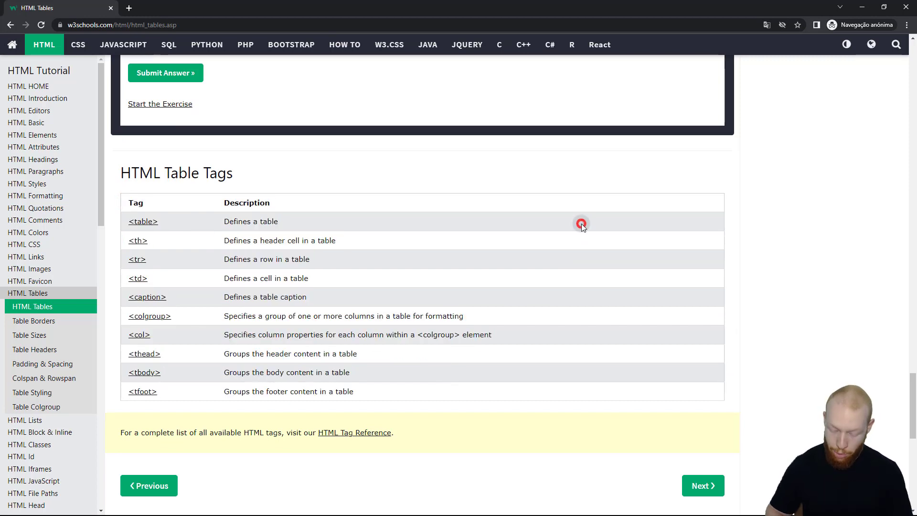
key("F5")
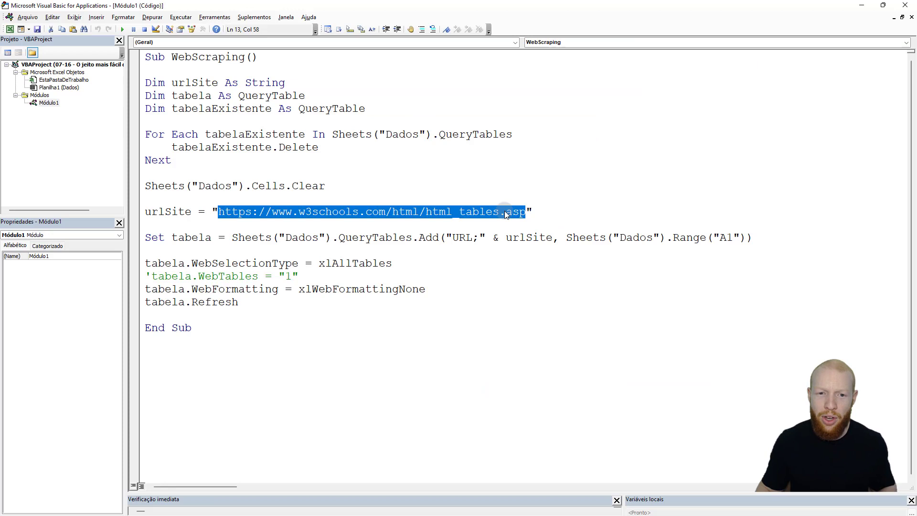
Run the WebScraping macro and bring the Excel workbook forward
left_click(456, 191)
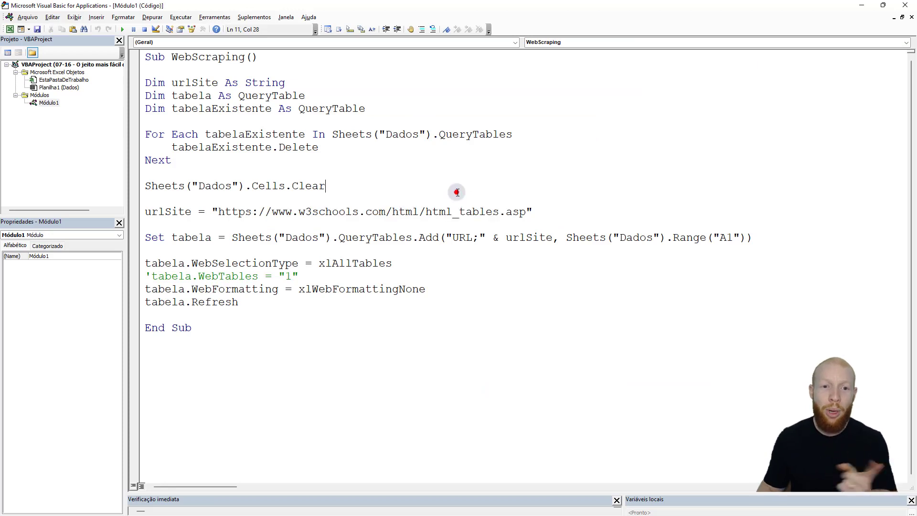
key("F5")
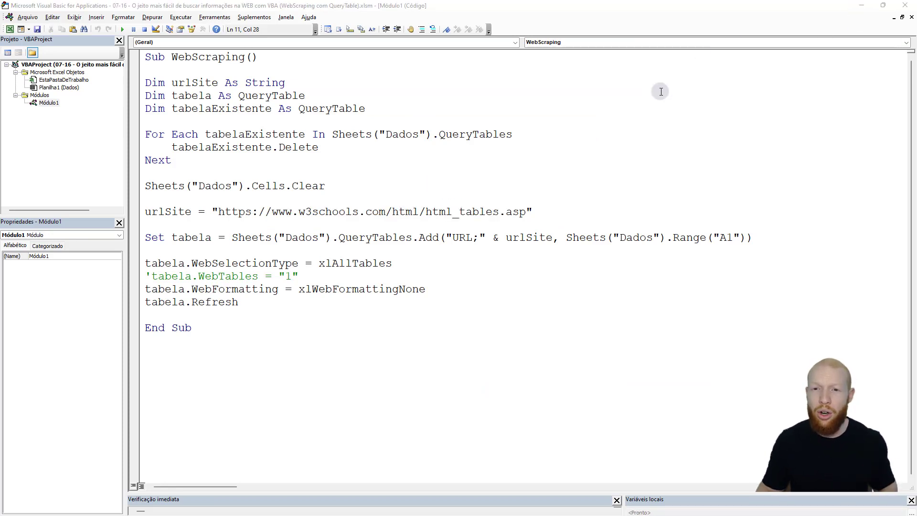
key("super+Tab")
left_click(576, 144)
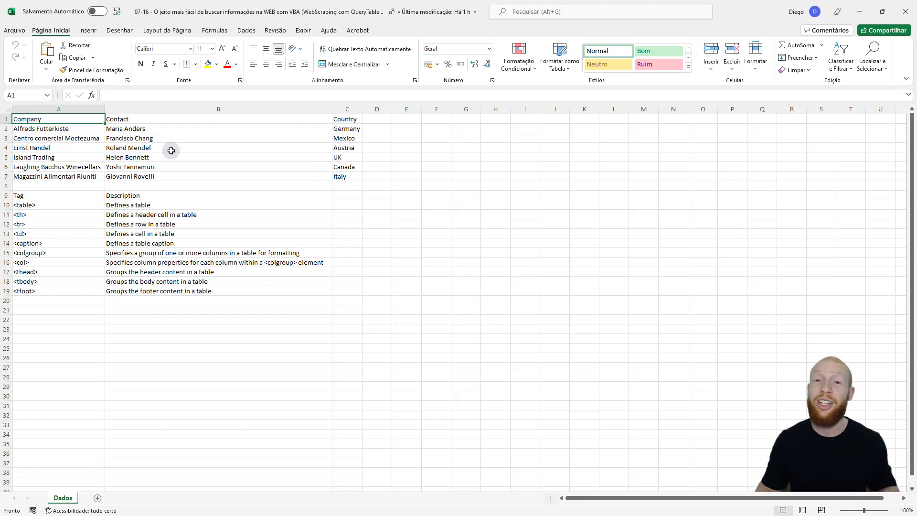
Check the company table in A1:C7 and tag table in A9:B19 on Dados
left_click_drag(79, 119, 346, 176)
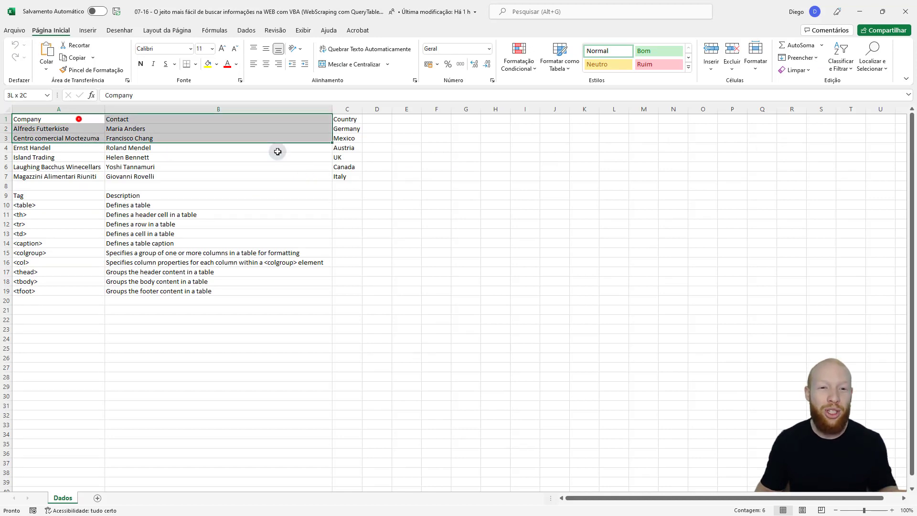
left_click_drag(60, 195, 242, 293)
left_click(423, 238)
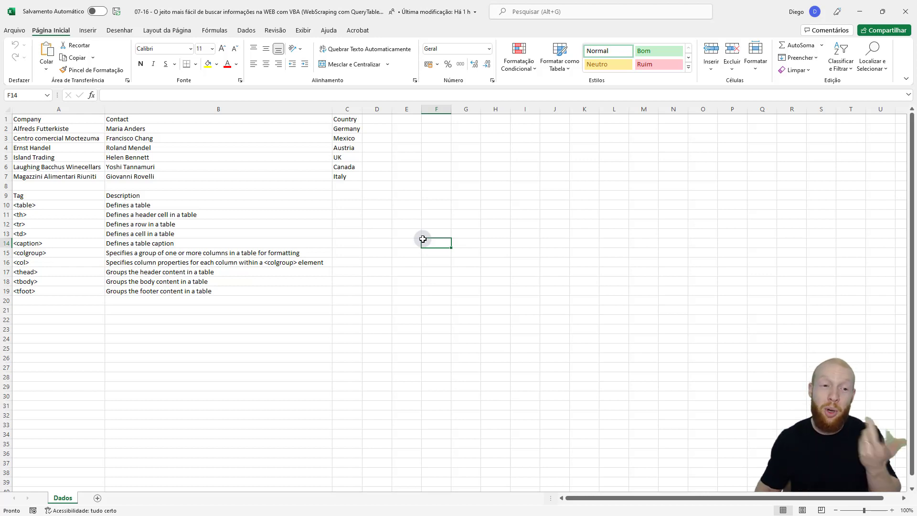
left_click_drag(59, 119, 359, 333)
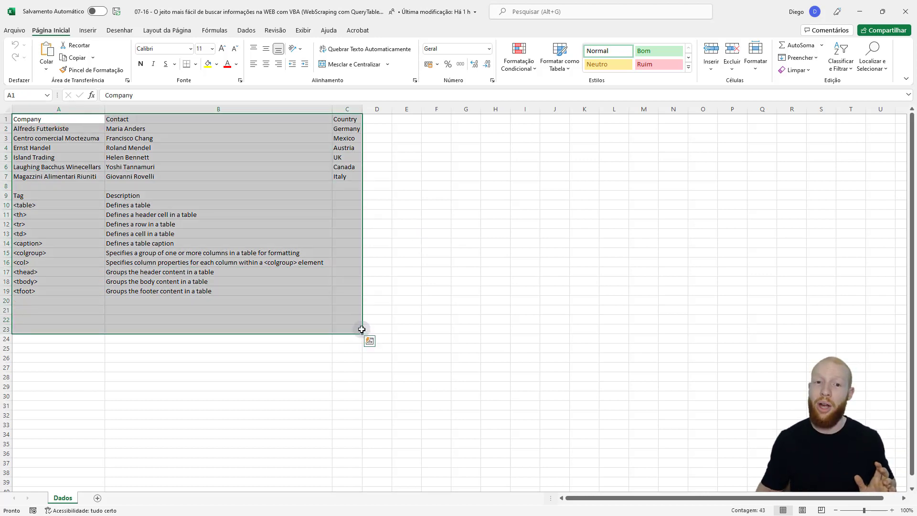
left_click(403, 282)
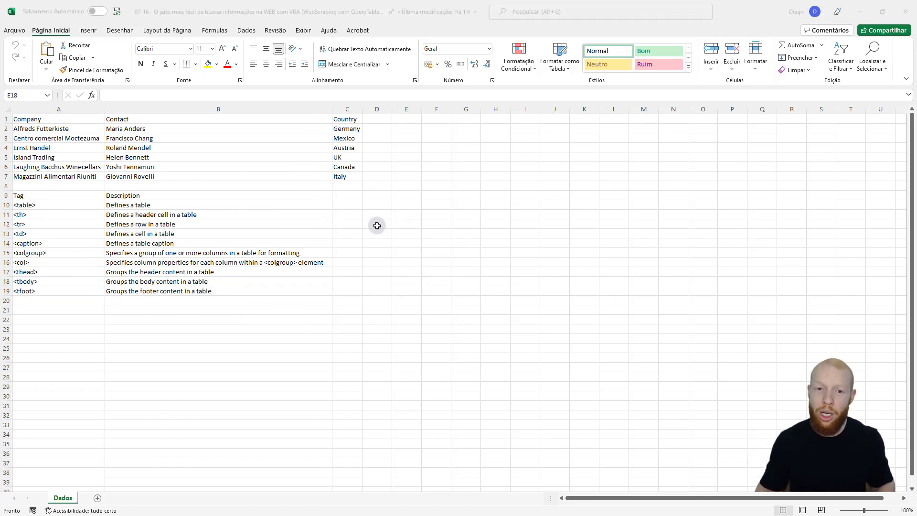
key("alt+Tab")
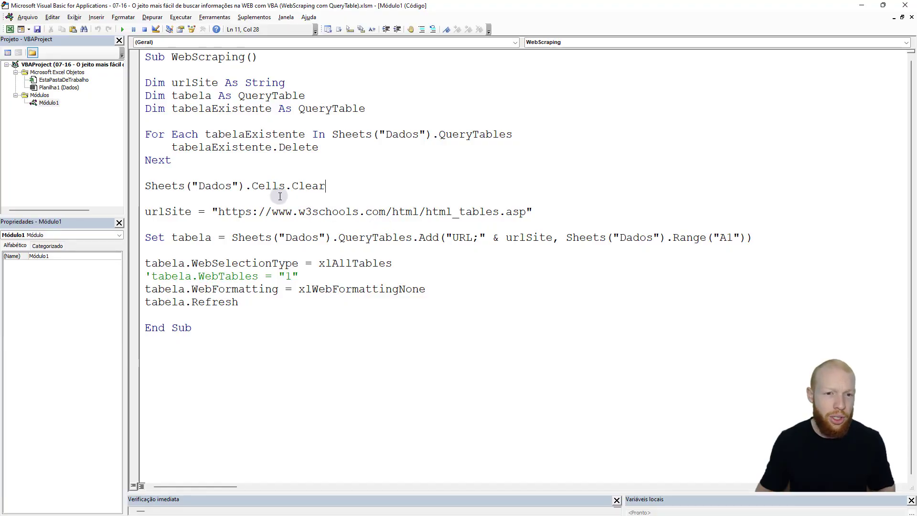
Change WebSelectionType from xlAllTables to xlSpecifiedTables and uncomment WebTables = "1"
left_click_drag(308, 263, 409, 267)
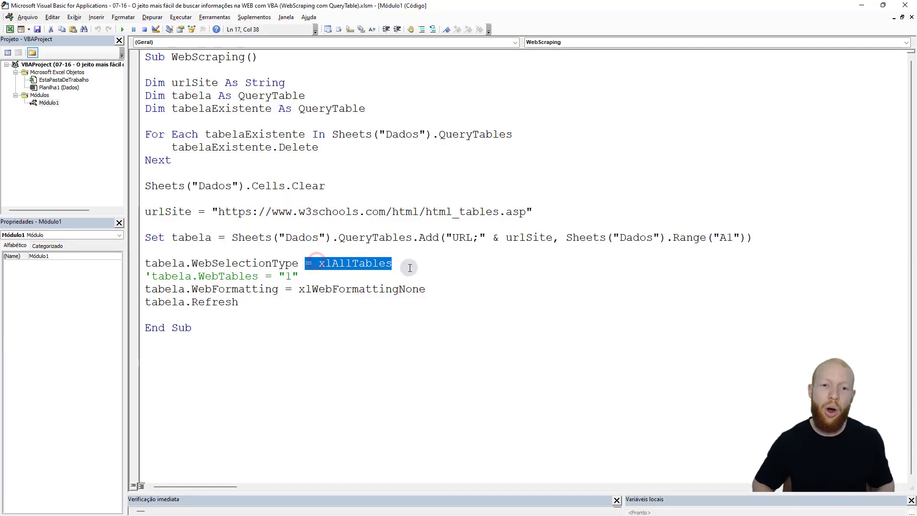
key("BackSpace")
type("=")
key("Down")
key("Down")
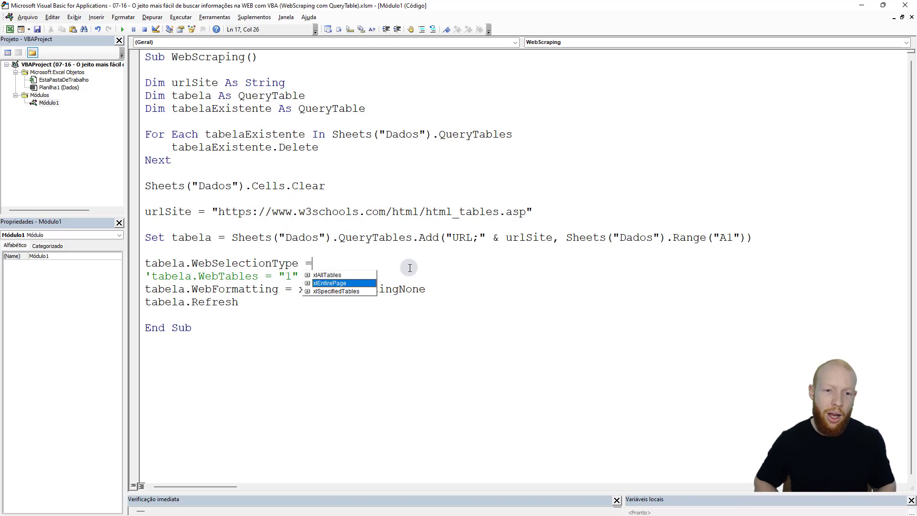
key("Tab")
key("Down")
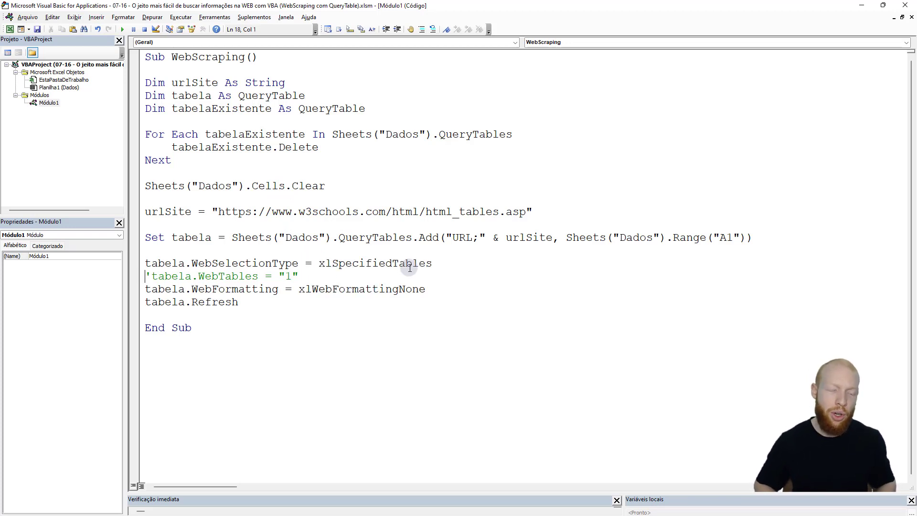
key("Delete")
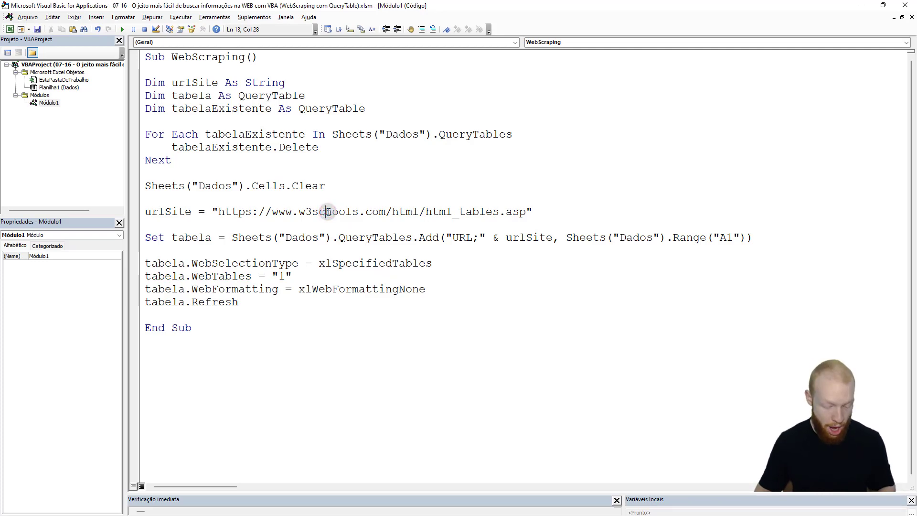
key("alt+Tab")
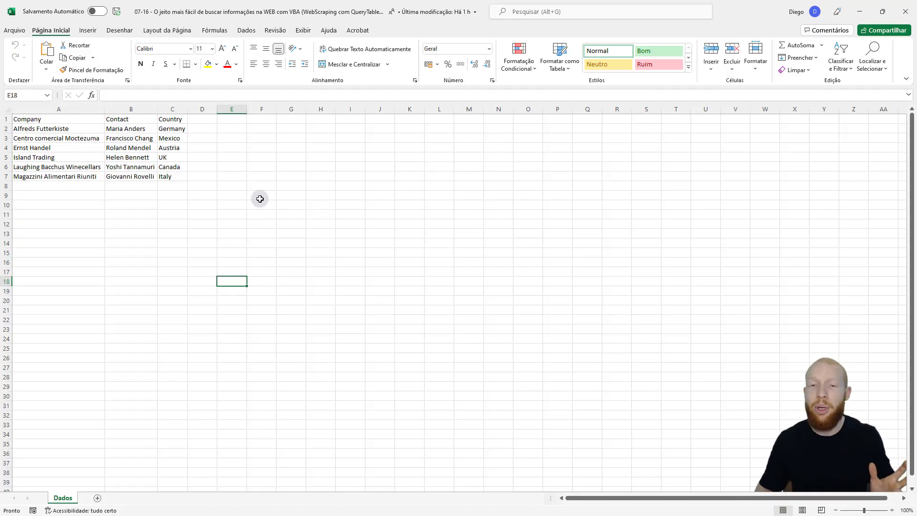
Comment out the tabela.WebTables = "1" line in the macro
key("alt+Tab")
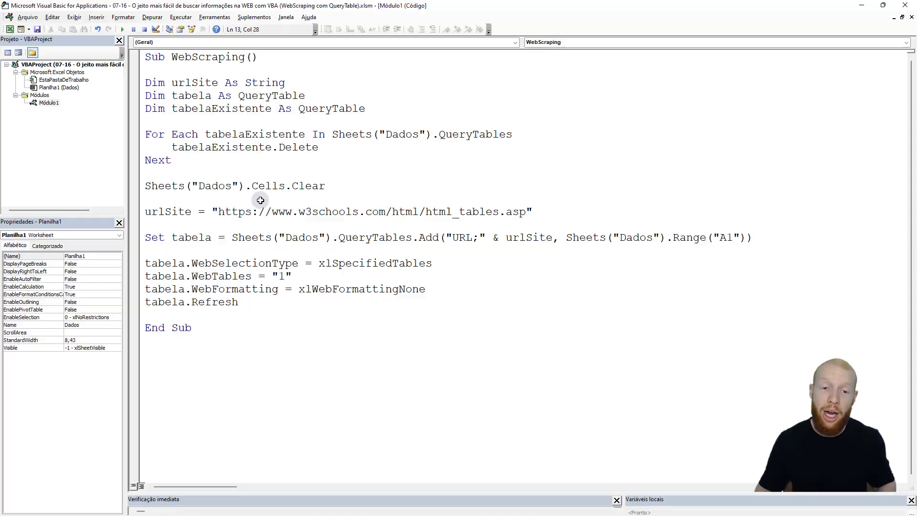
left_click(139, 277)
left_click(145, 275)
type("'")
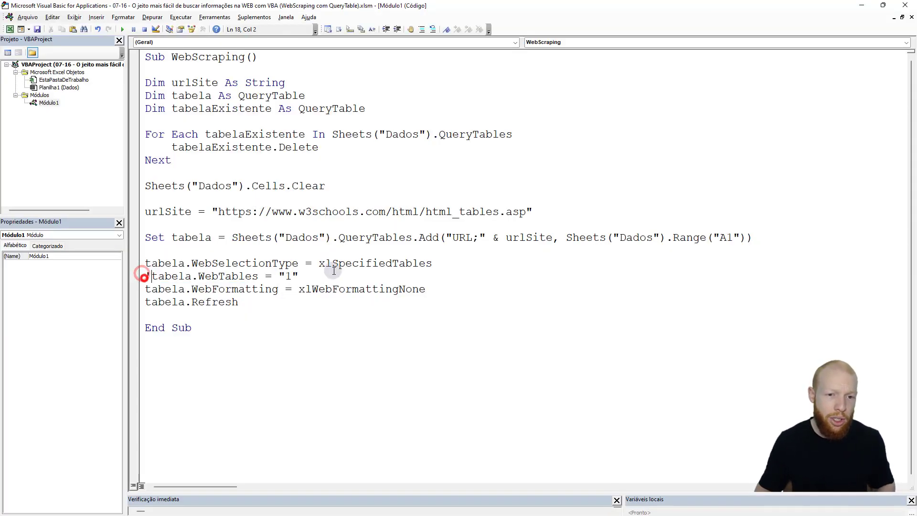
Set WebSelectionType to xlEntirePage and run the macro
left_click(300, 263)
key("shift+End")
key("BackSpace")
type("= xlA")
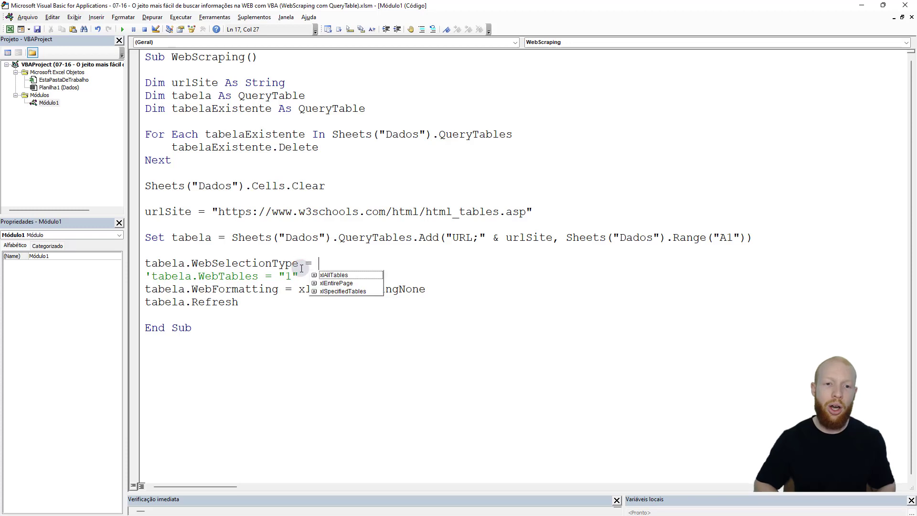
key("Tab")
key("ctrl+shift+Left")
key("shift+Left")
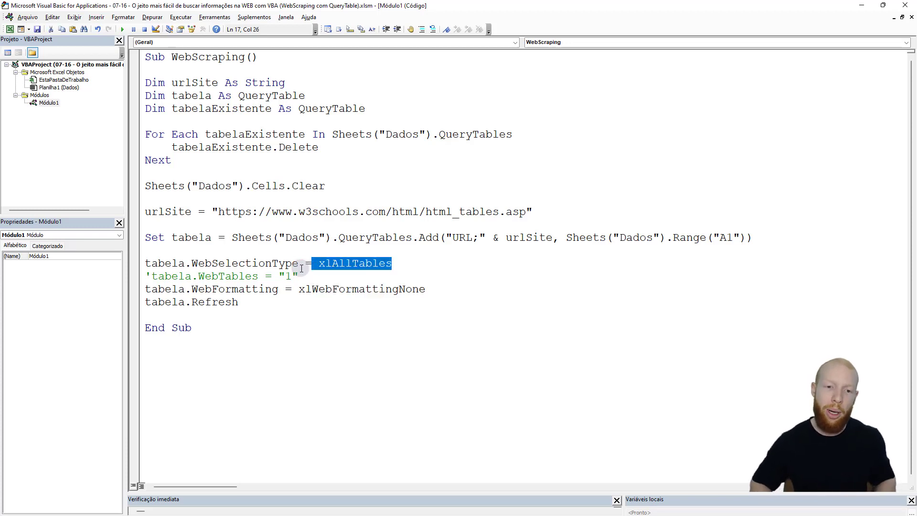
key("Left")
key("shift+End")
type("=")
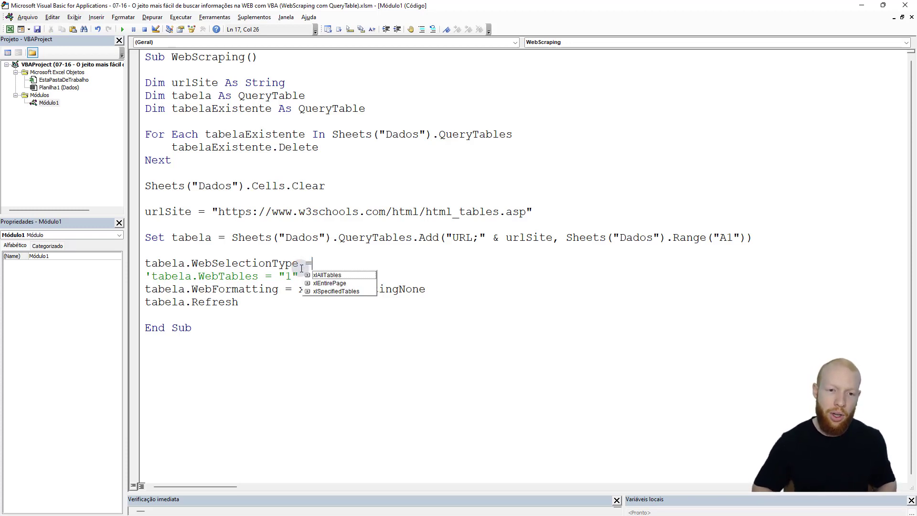
key("Down")
key("Tab")
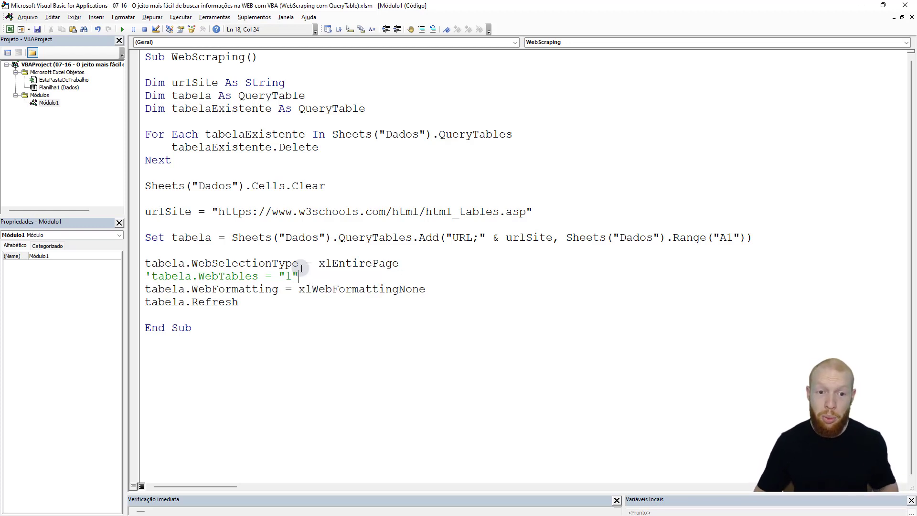
key("F5")
key("alt+F11")
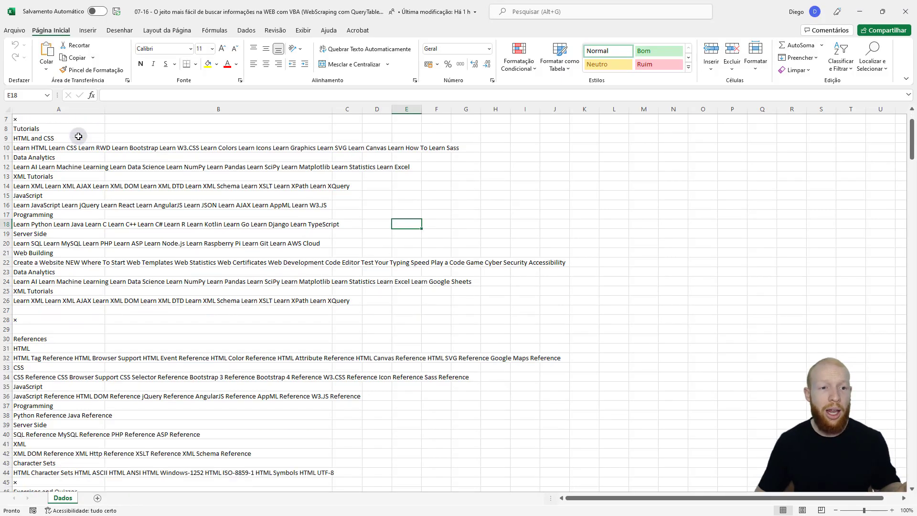
Scroll through the imported page text on Dados, return to A1, and go back to the macro
scroll(78, 136, "down", 5)
scroll(76, 134, "down", 7)
scroll(76, 134, "down", 5)
scroll(75, 172, "down", 4)
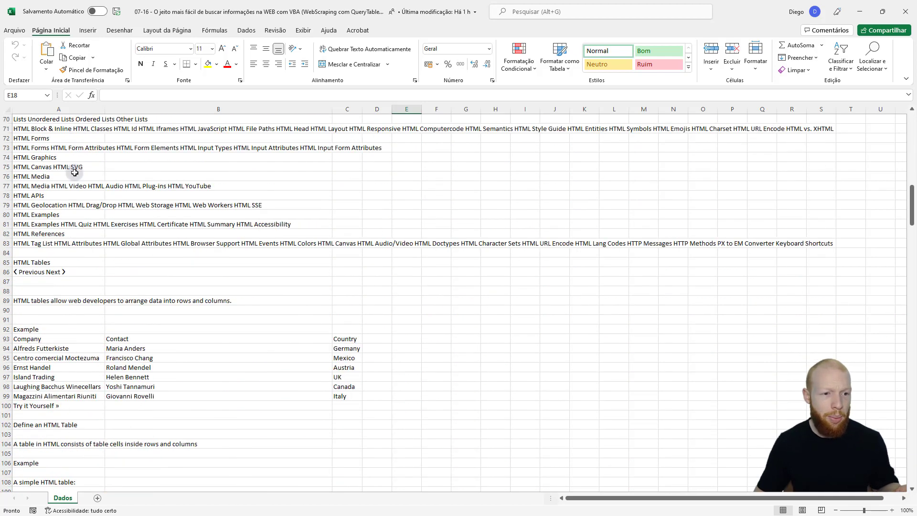
left_click_drag(52, 329, 356, 404)
scroll(167, 324, "down", 2)
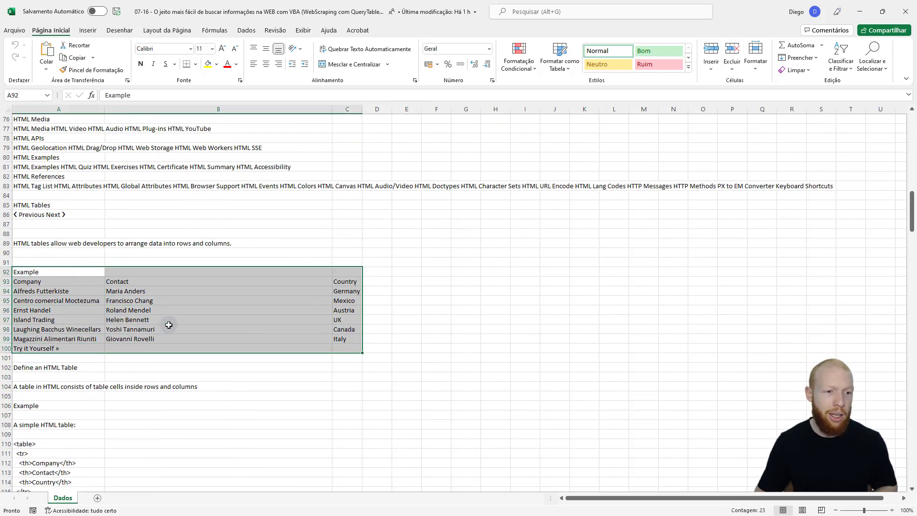
scroll(165, 324, "down", 5)
scroll(164, 325, "down", 10)
scroll(170, 319, "down", 13)
scroll(174, 314, "down", 8)
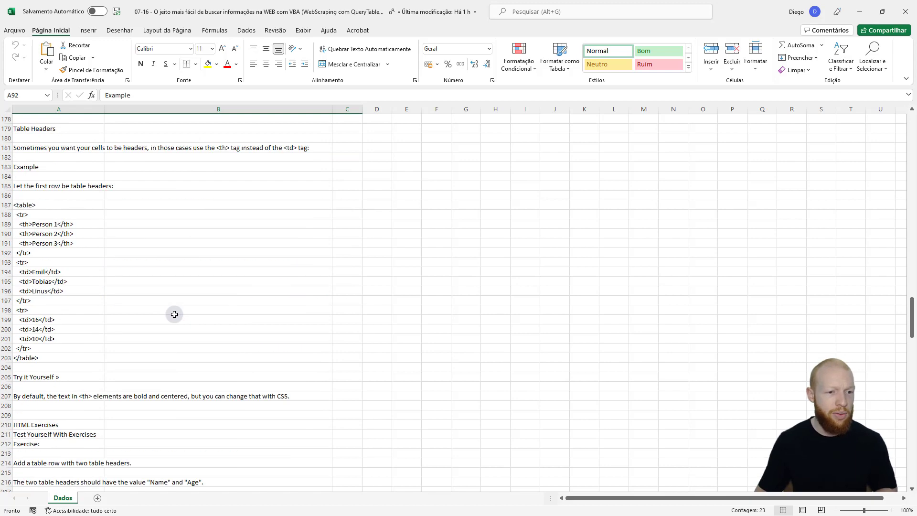
scroll(174, 313, "down", 3)
scroll(178, 312, "down", 6)
scroll(191, 296, "down", 7)
scroll(201, 278, "down", 5)
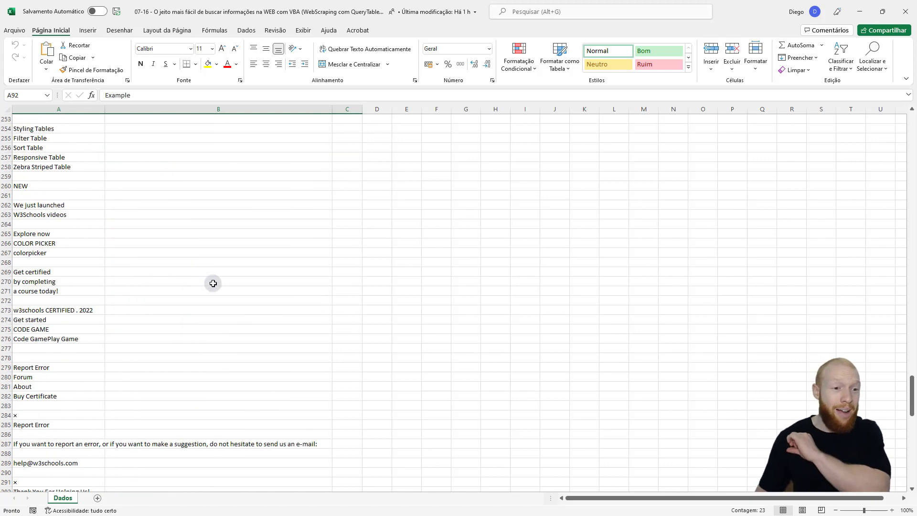
scroll(210, 282, "down", 7)
scroll(218, 282, "down", 4)
scroll(221, 282, "down", 6)
scroll(286, 287, "down", 7)
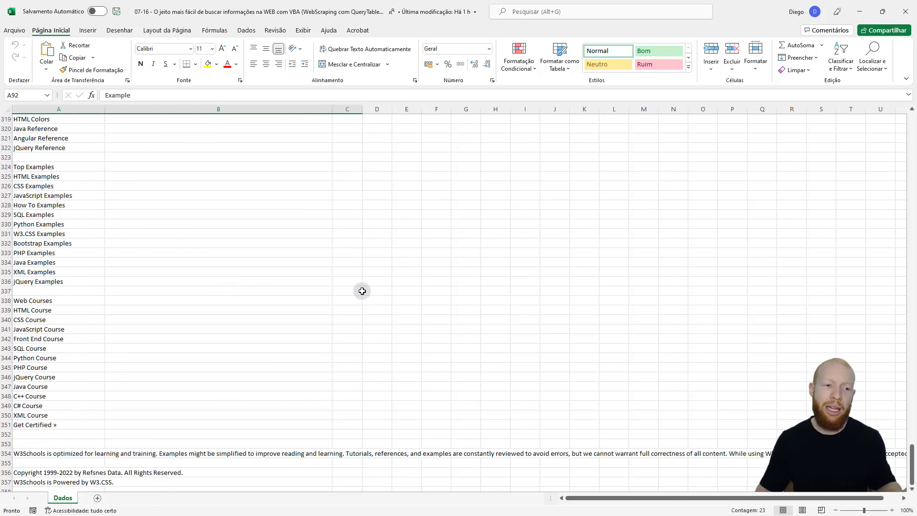
scroll(361, 291, "down", 6)
left_click(393, 279)
key("ctrl+Home")
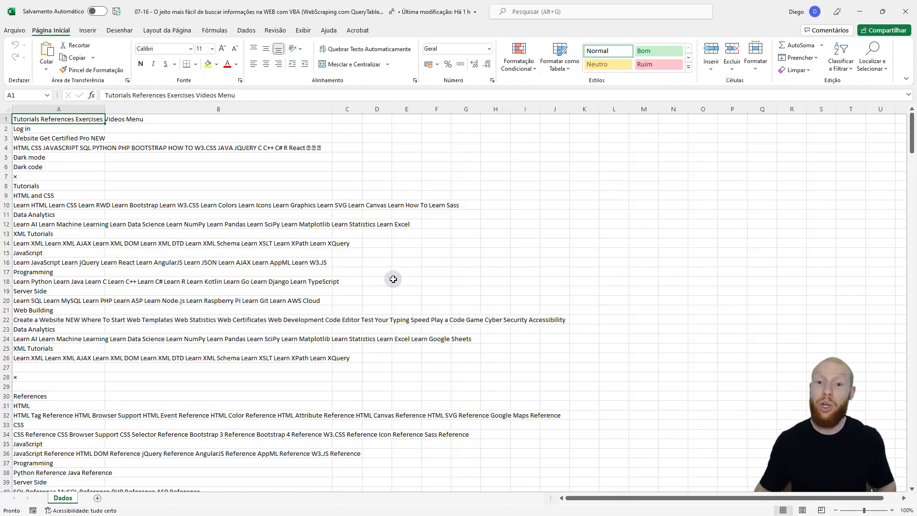
key("alt+F11")
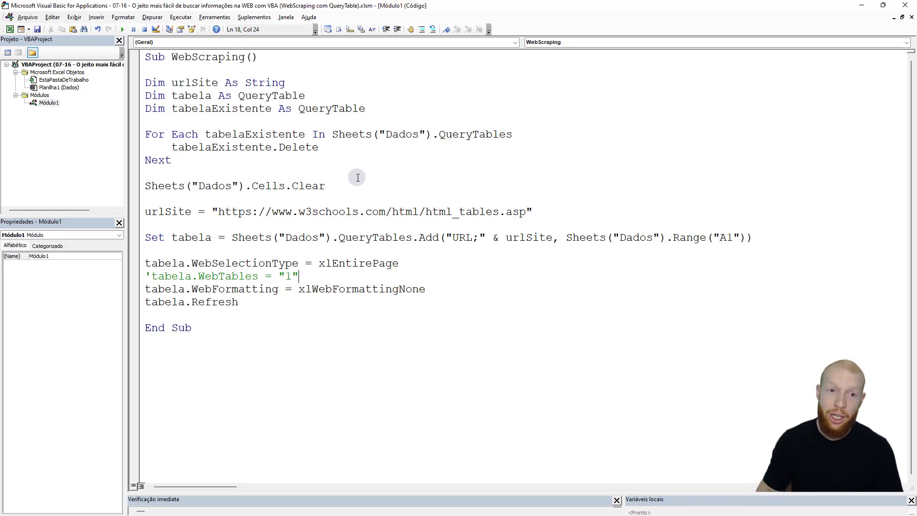
left_click(222, 20)
left_click(215, 28)
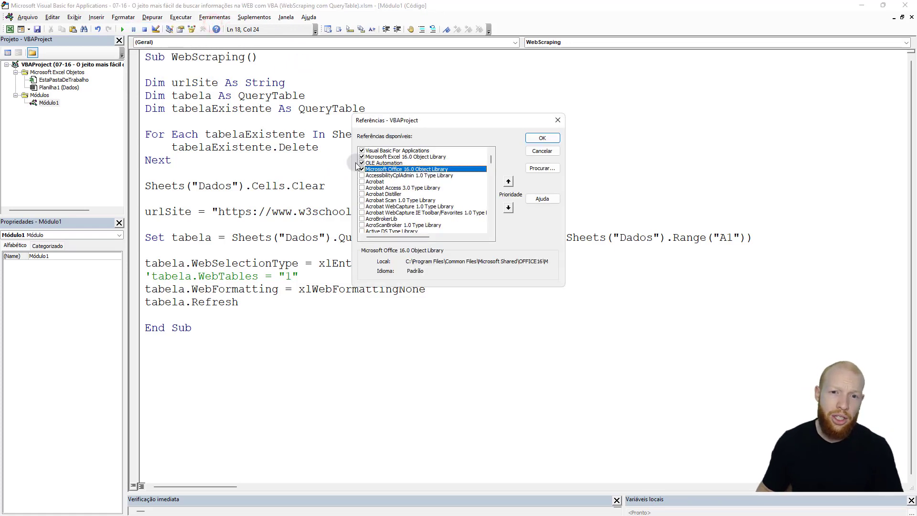
left_click_drag(490, 155, 492, 210)
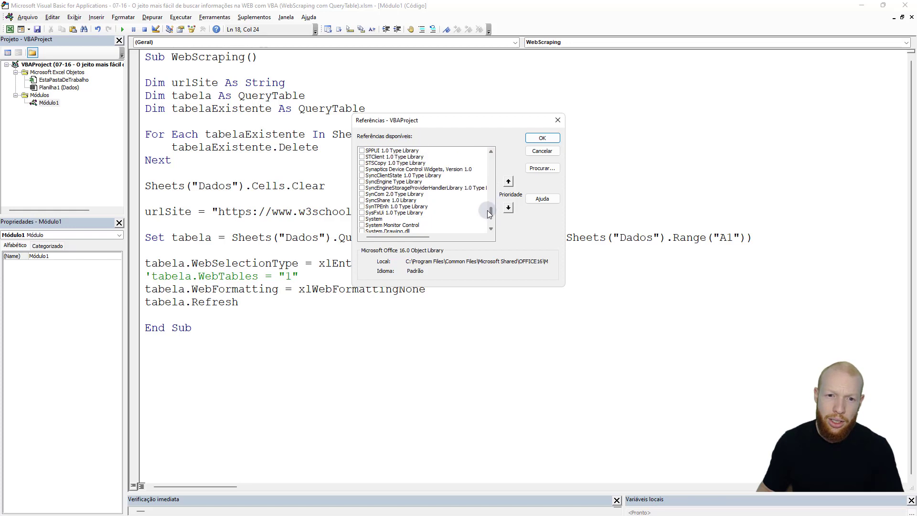
left_click(492, 150)
left_click_drag(492, 151, 492, 150)
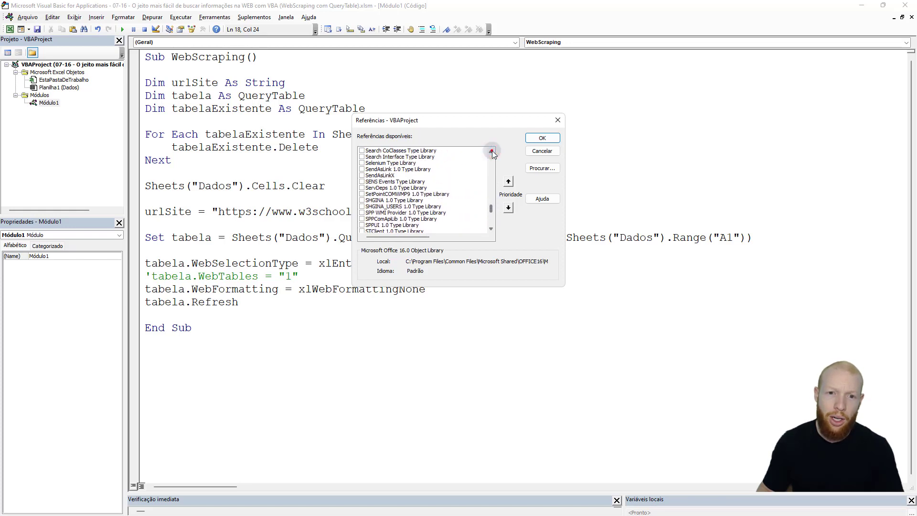
left_click(389, 182)
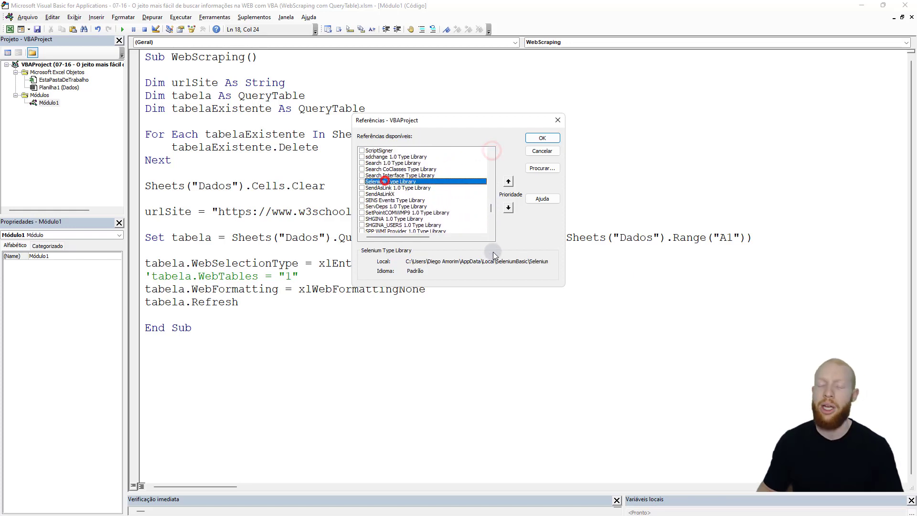
left_click(540, 151)
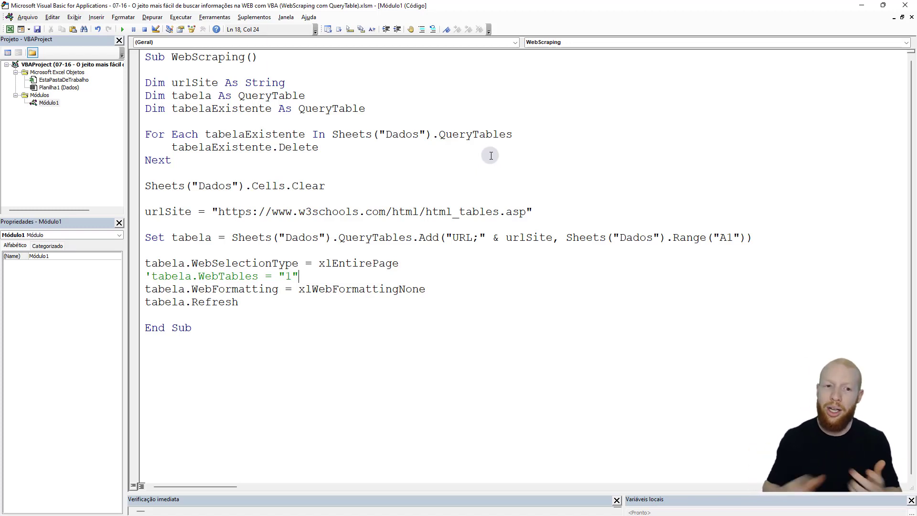
left_click(228, 324)
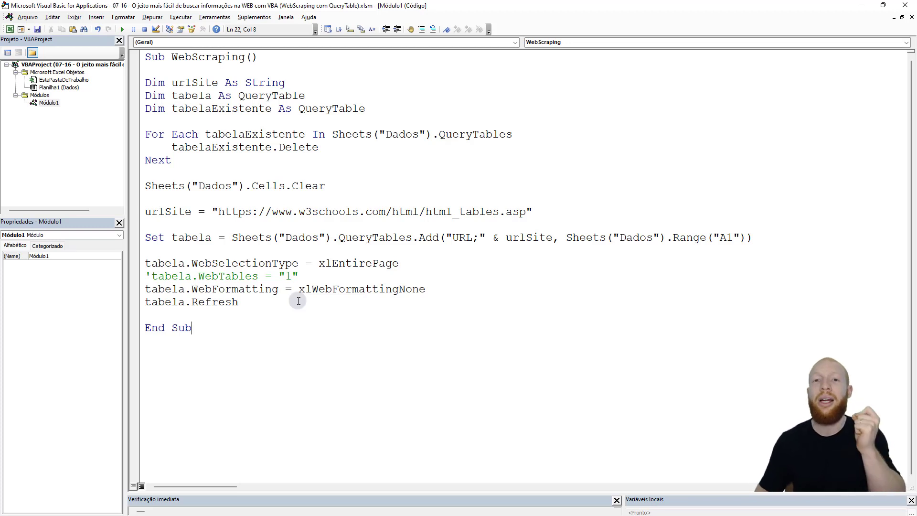
left_click(214, 17)
left_click(221, 30)
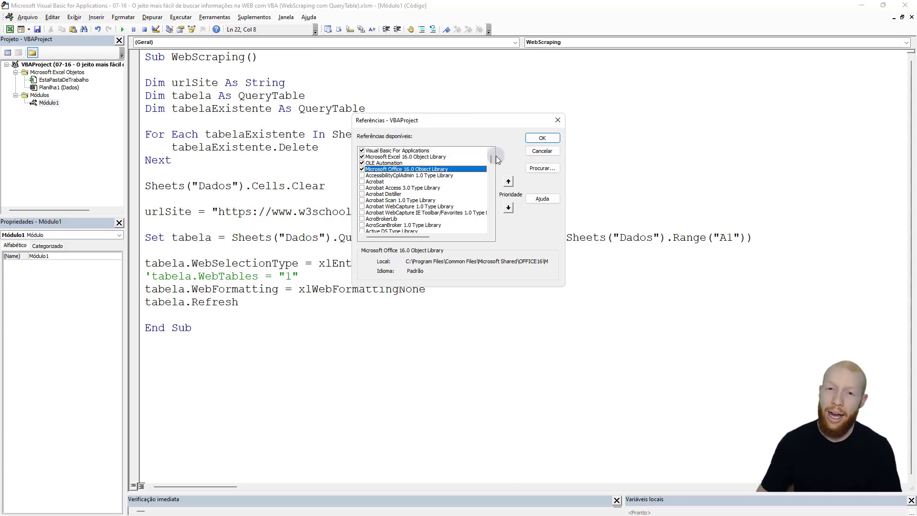
left_click_drag(491, 160, 494, 196)
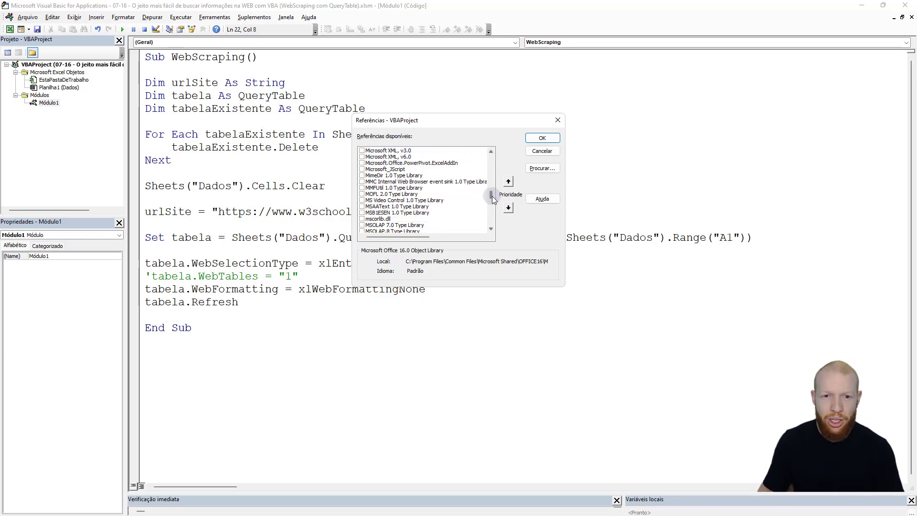
scroll(489, 195, "up", 2)
left_click(401, 187)
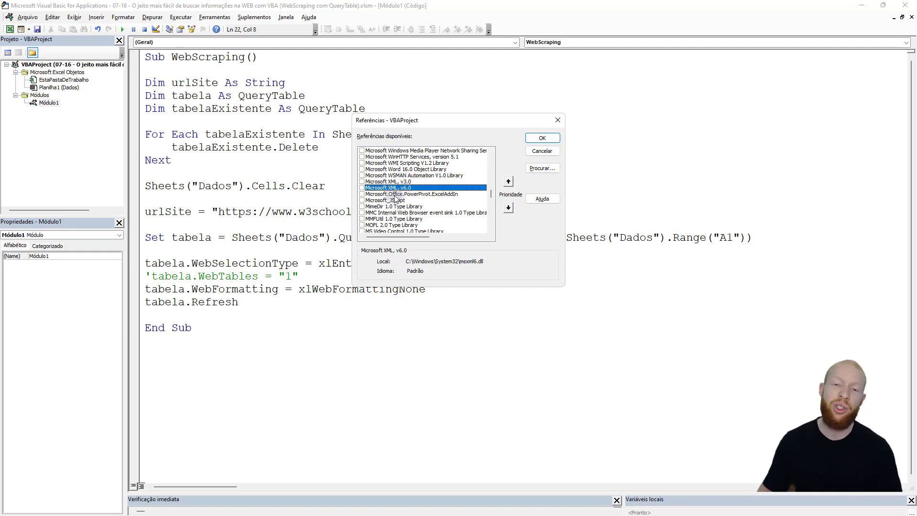
left_click(361, 188)
left_click(541, 151)
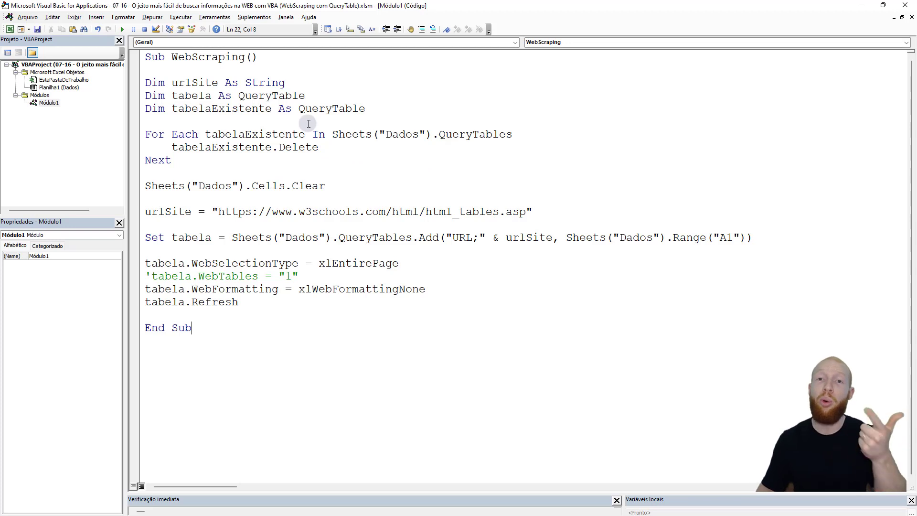
left_click_drag(297, 109, 387, 106)
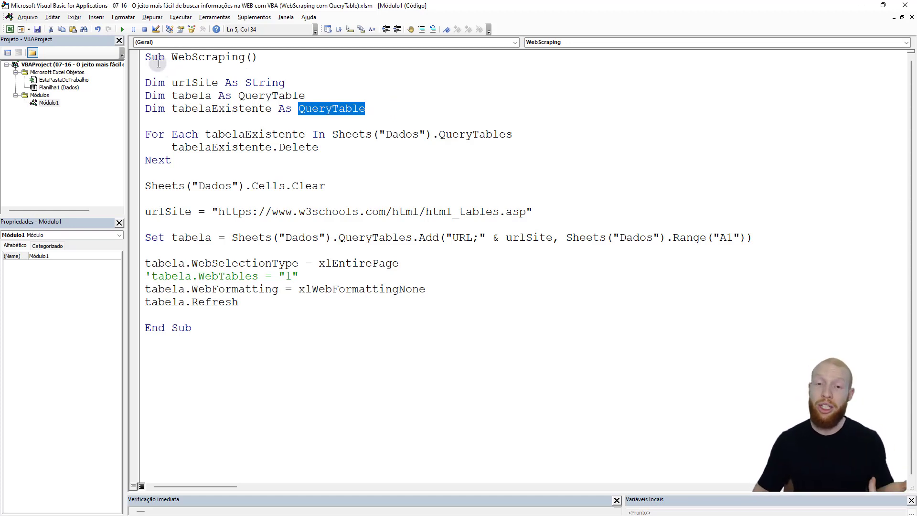
left_click_drag(146, 85, 419, 118)
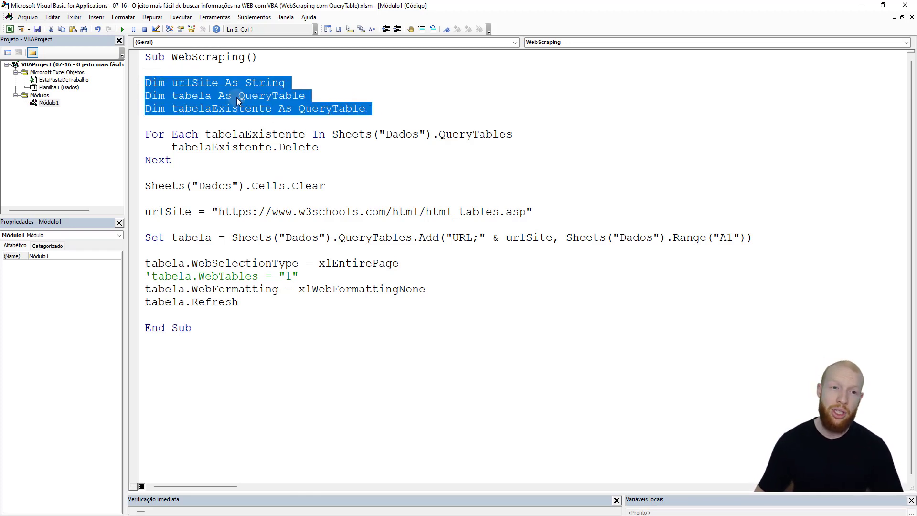
double_click(199, 84)
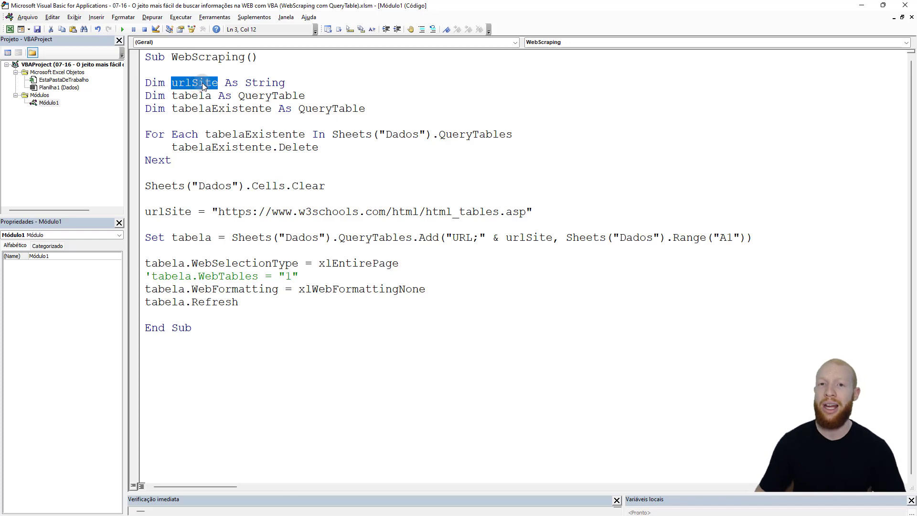
left_click_drag(218, 211, 525, 211)
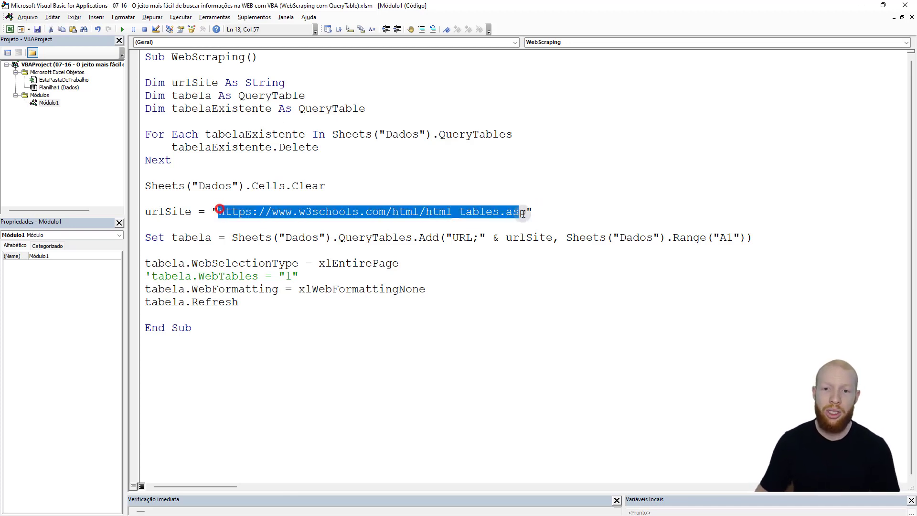
left_click_drag(239, 84, 292, 86)
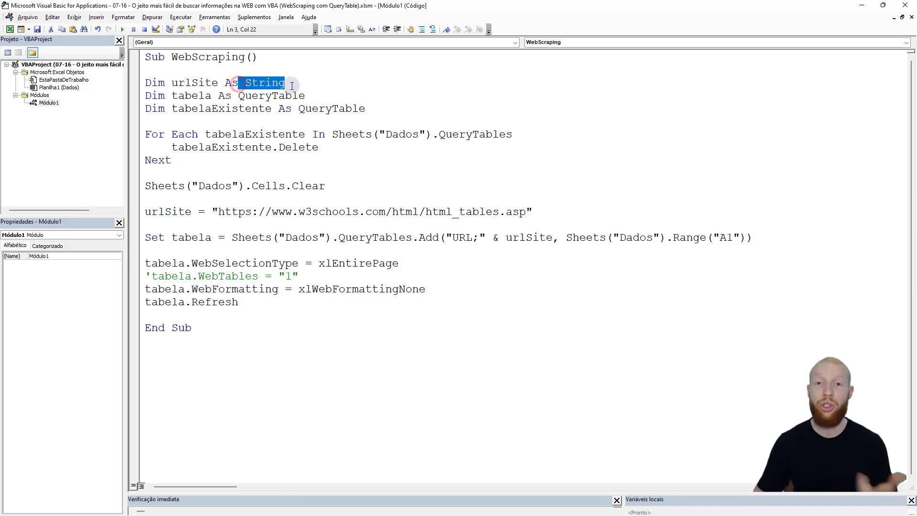
left_click_drag(548, 212, 213, 214)
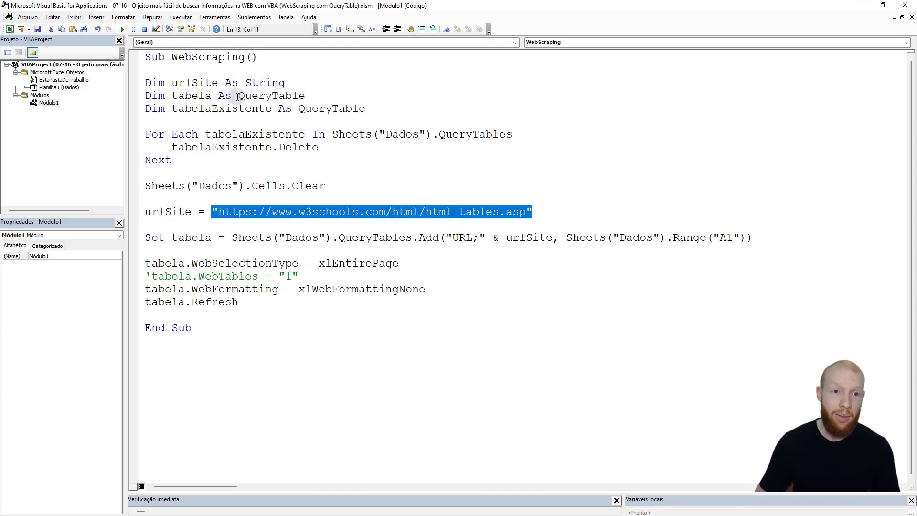
left_click_drag(237, 96, 305, 95)
left_click(198, 95)
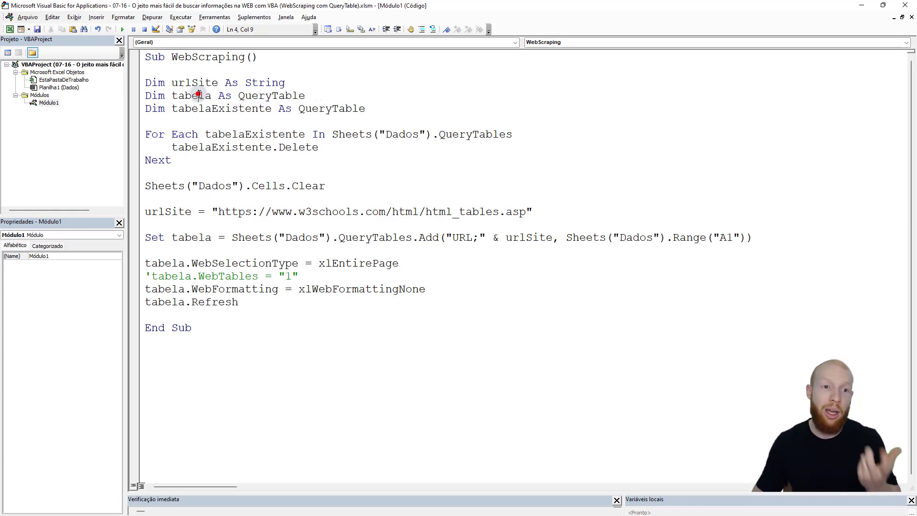
double_click(198, 95)
left_click_drag(238, 95, 306, 95)
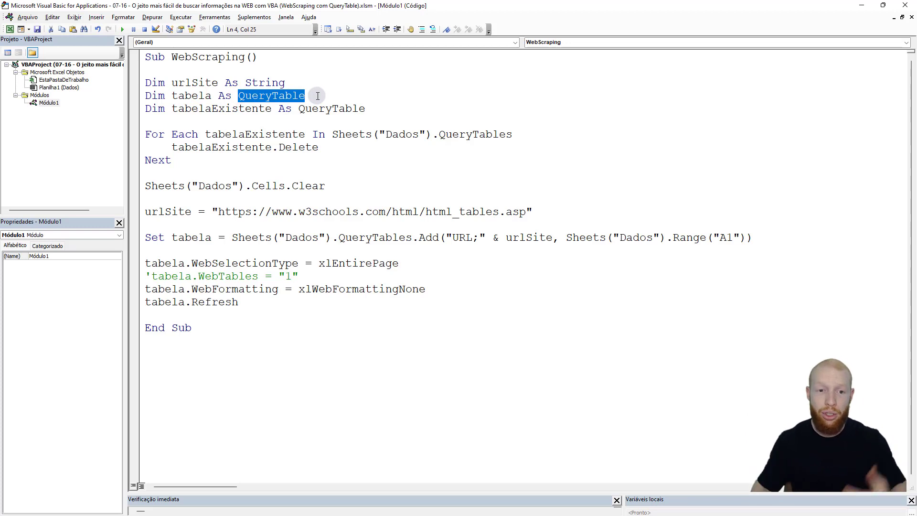
left_click_drag(217, 211, 525, 210)
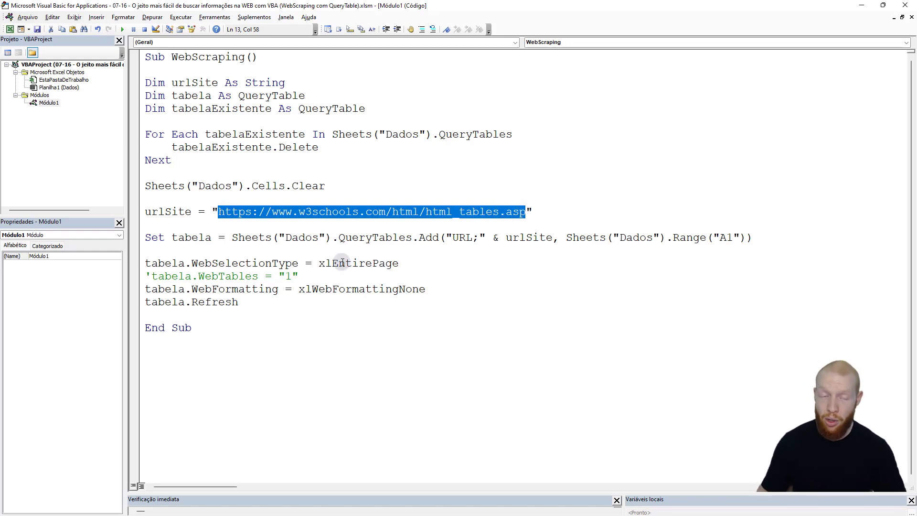
Comment out the lines from the tabelaExistente declaration to Cells.Clear using Comment Block
left_click(173, 109)
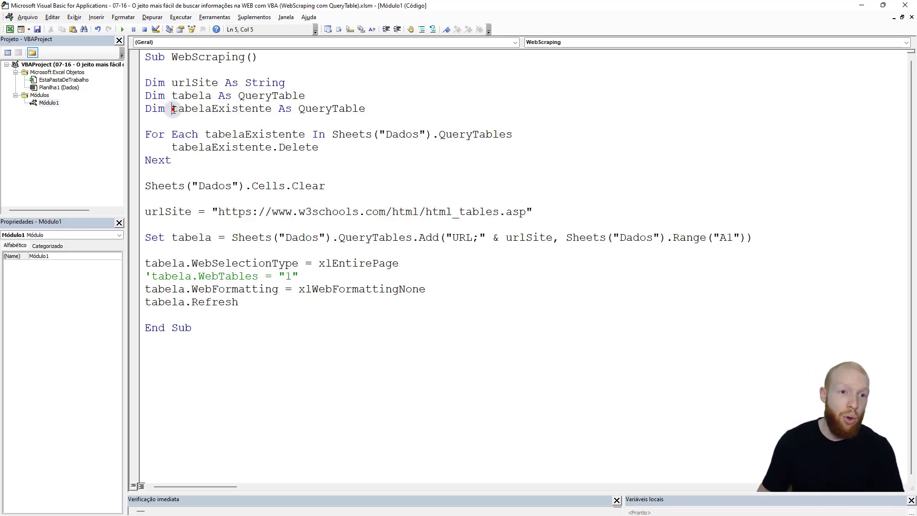
double_click(173, 109)
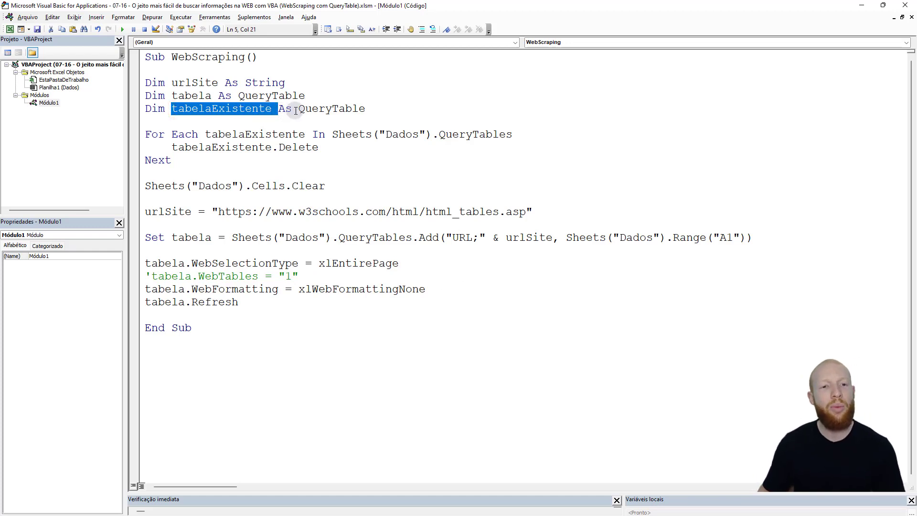
left_click_drag(294, 110, 357, 111)
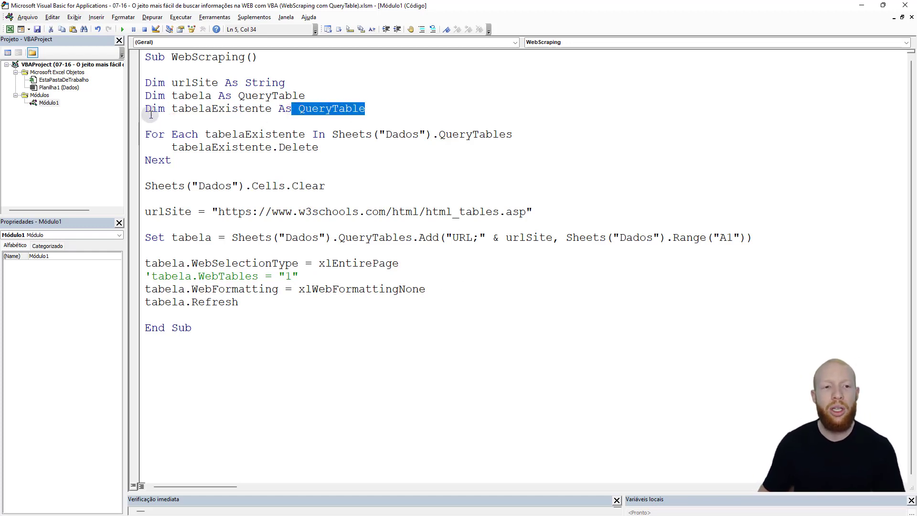
left_click_drag(145, 110, 340, 184)
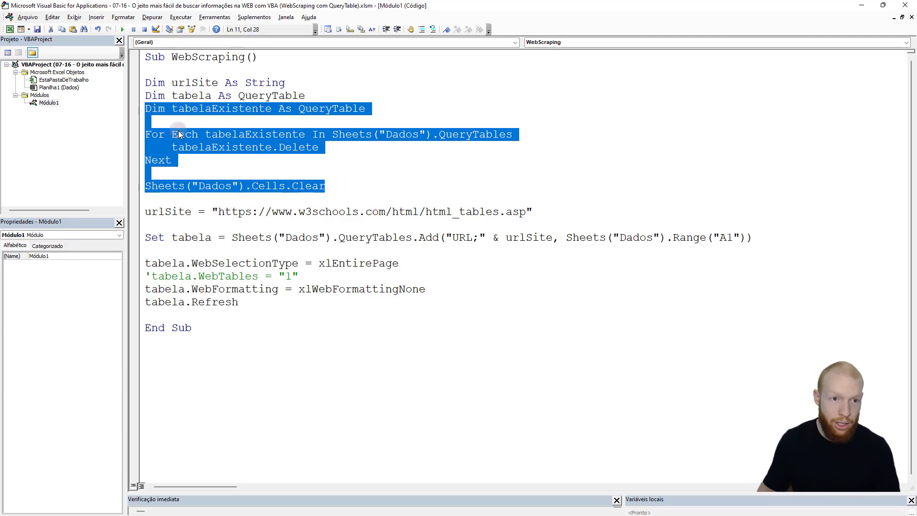
left_click(422, 31)
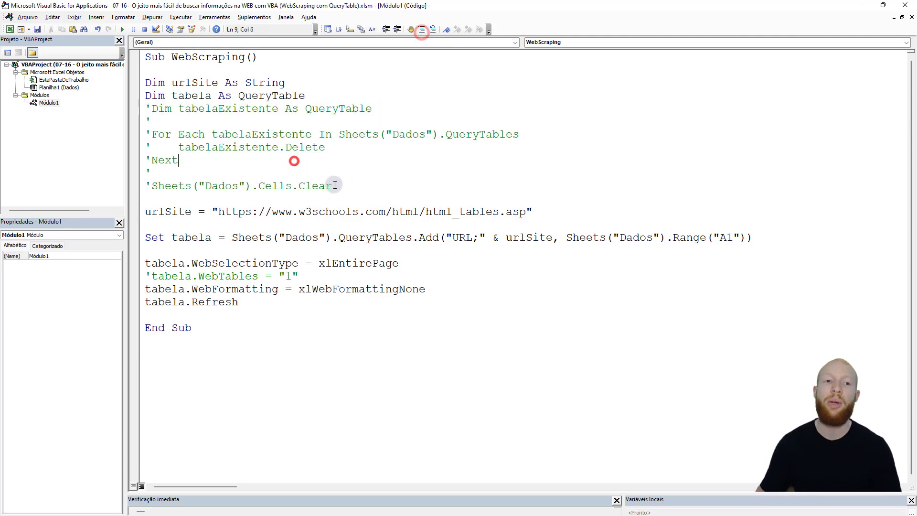
Add a blank line after the Dim declarations, then switch to the Excel workbook
left_click(308, 98)
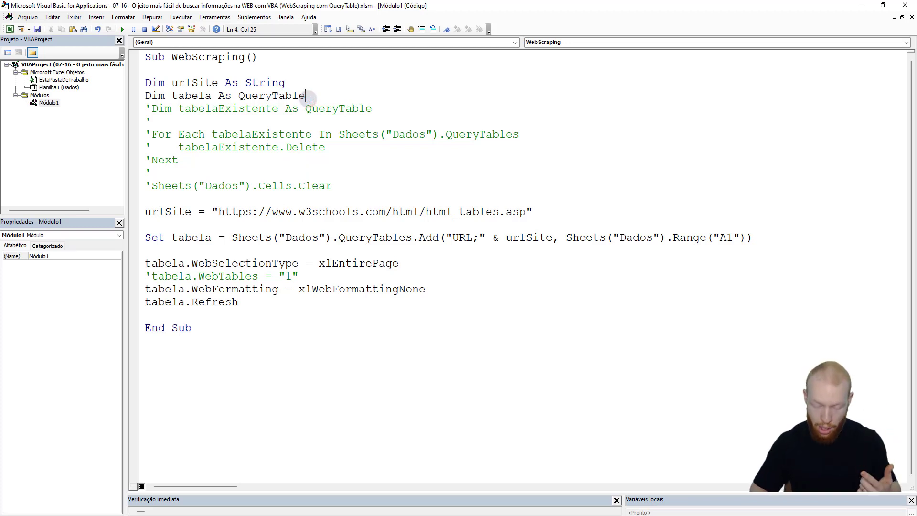
key("Return")
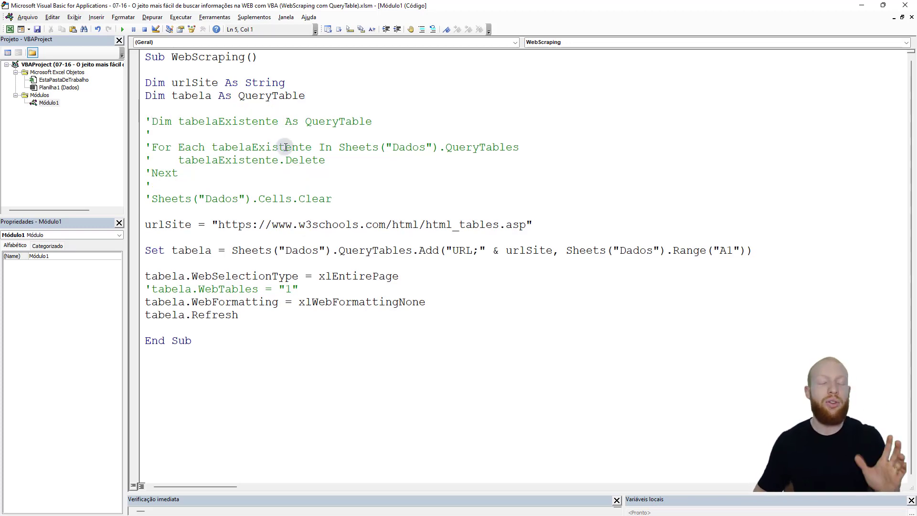
left_click_drag(146, 82, 382, 93)
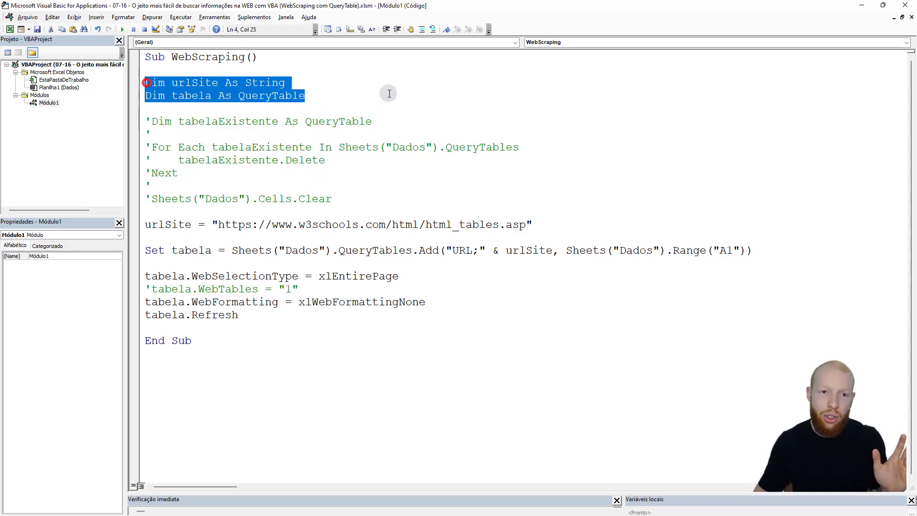
left_click_drag(146, 224, 576, 224)
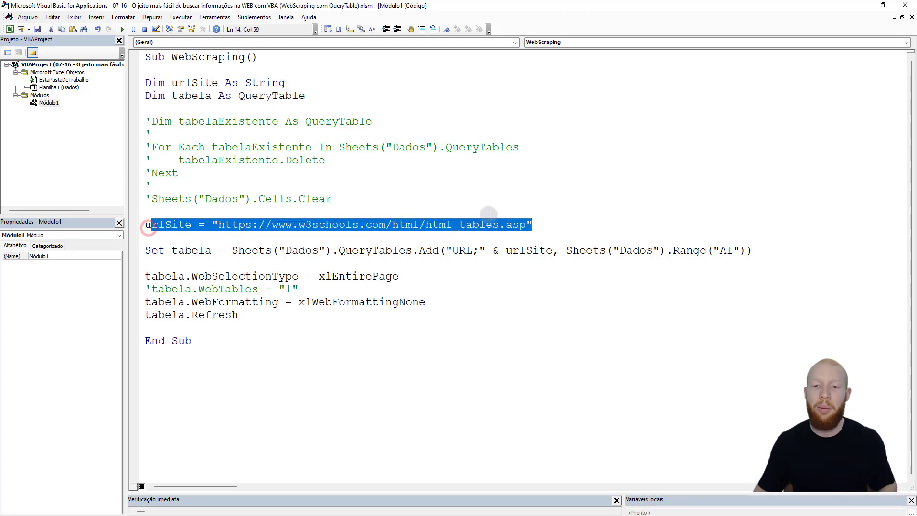
left_click(573, 224)
key("alt+Tab")
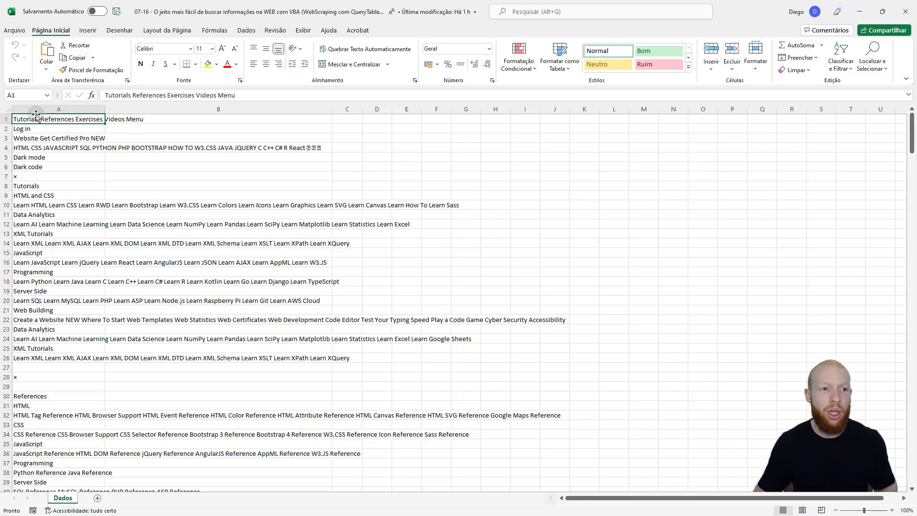
Select the whole Dados sheet and delete all the scraped data
left_click_drag(50, 107, 152, 107)
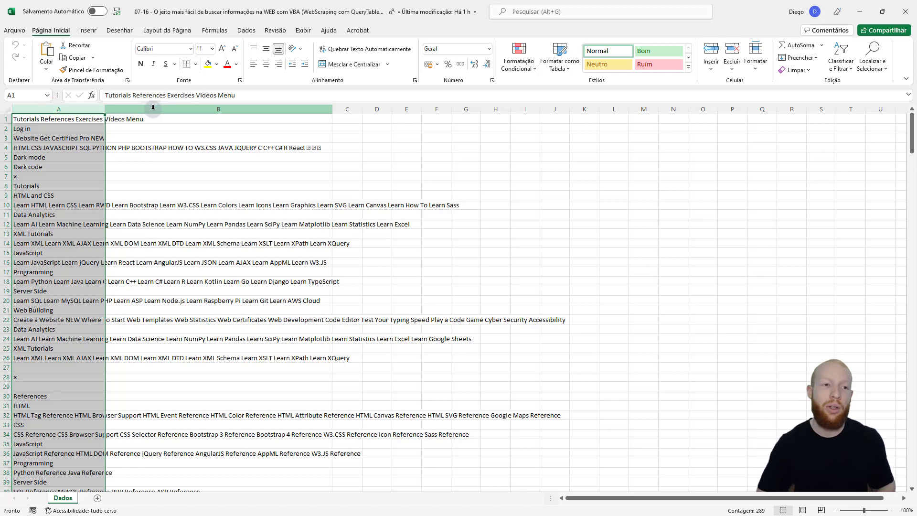
key("ctrl+a")
key("ctrl+minus")
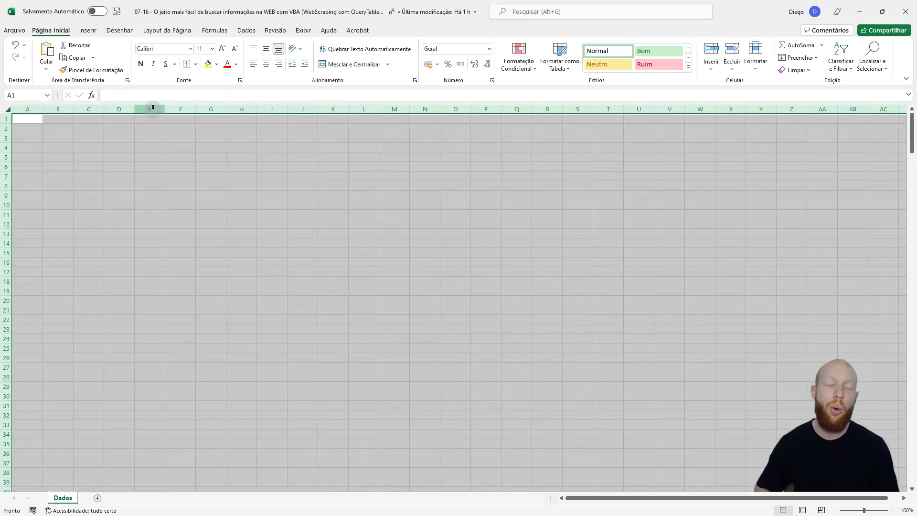
key("ctrl+Home")
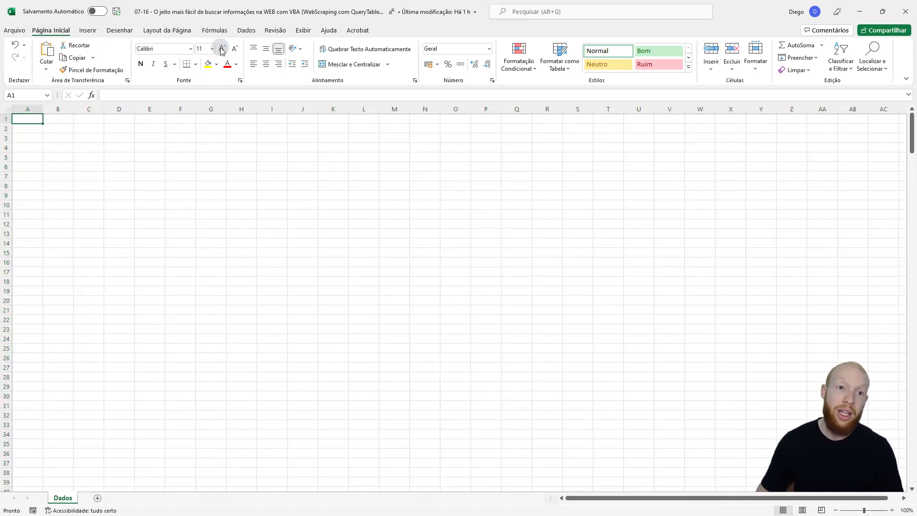
Delete the Conexão and Conexão2 connections from Queries & Connections
left_click(246, 30)
left_click(243, 44)
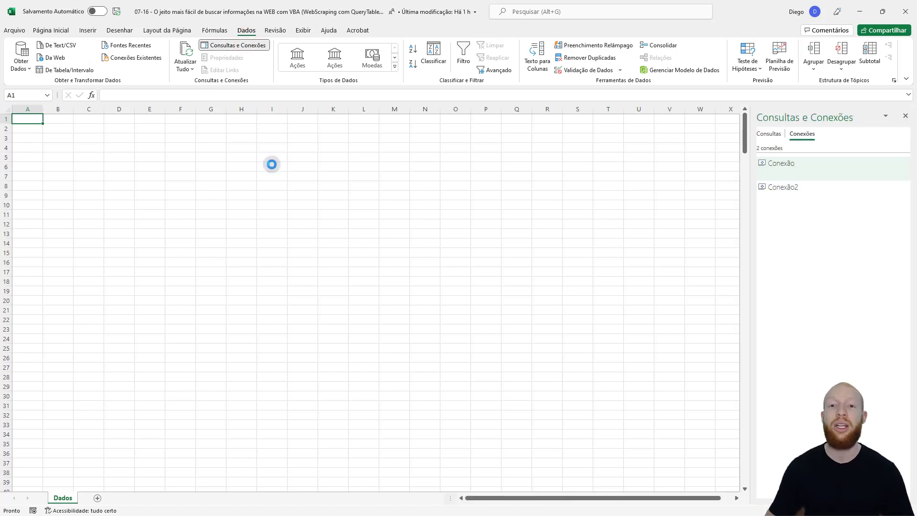
mouse_move(791, 164)
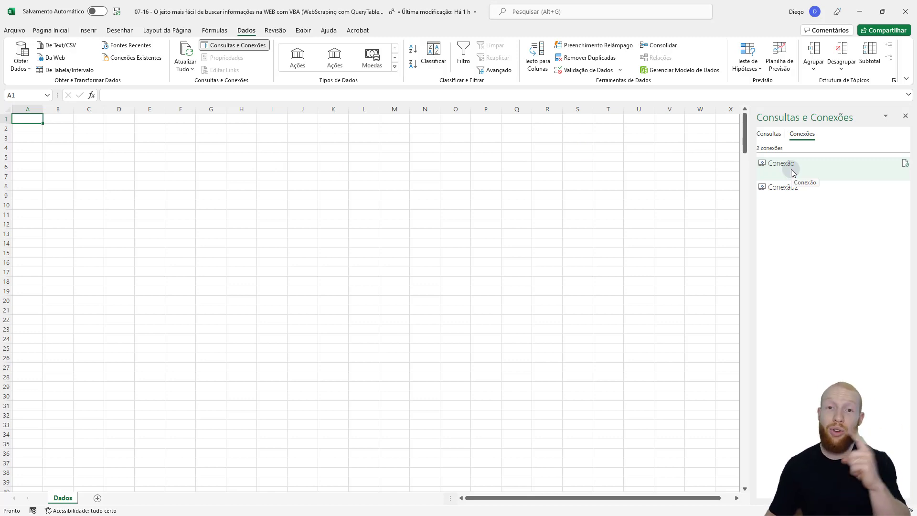
left_click(791, 172)
right_click(791, 172)
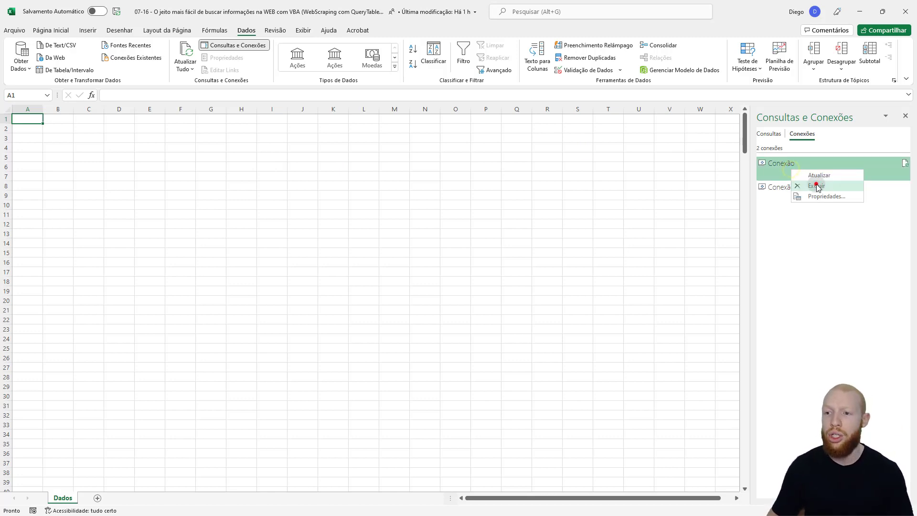
left_click(815, 185)
left_click(450, 285)
right_click(811, 176)
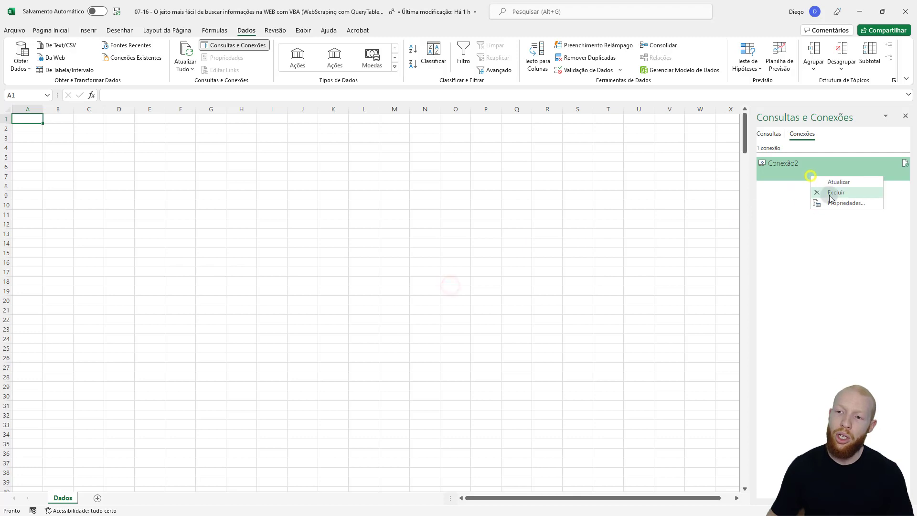
left_click(829, 195)
left_click(443, 289)
left_click(904, 116)
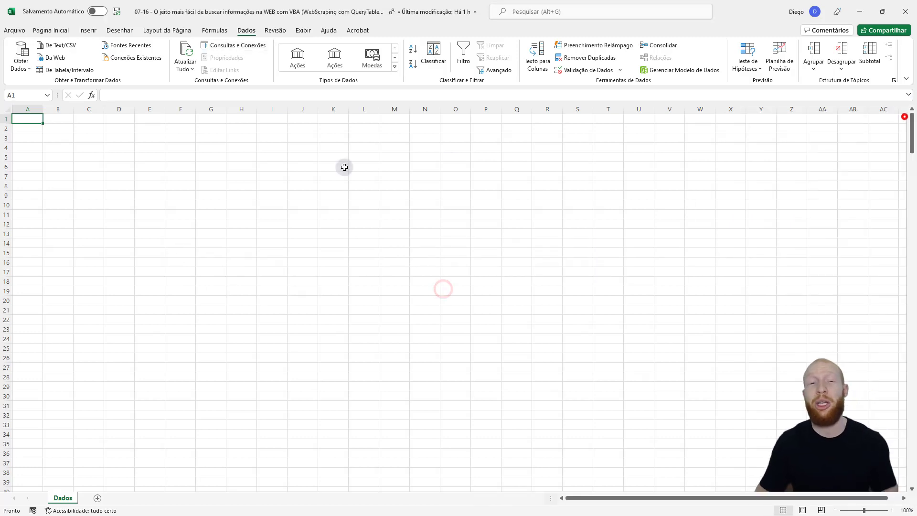
key("alt+F11")
left_click_drag(144, 122, 414, 200)
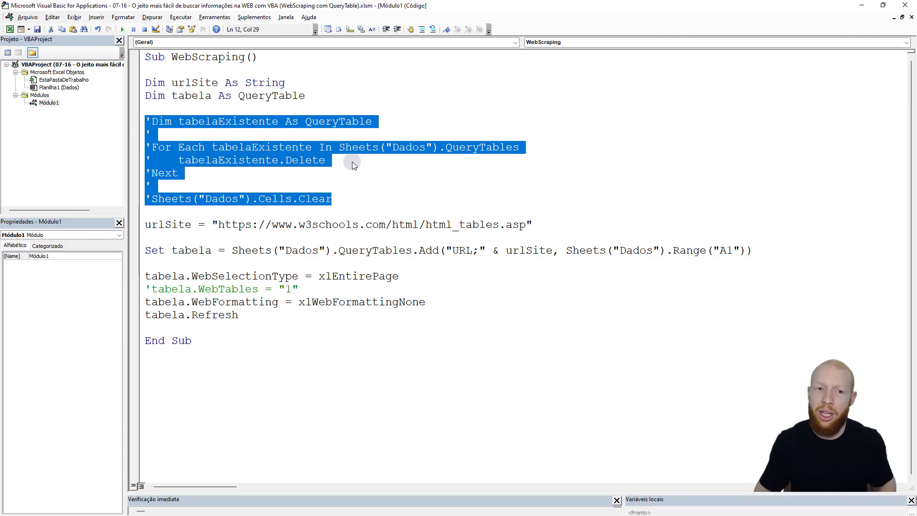
key("alt+F11")
key("alt+F11")
left_click(339, 199)
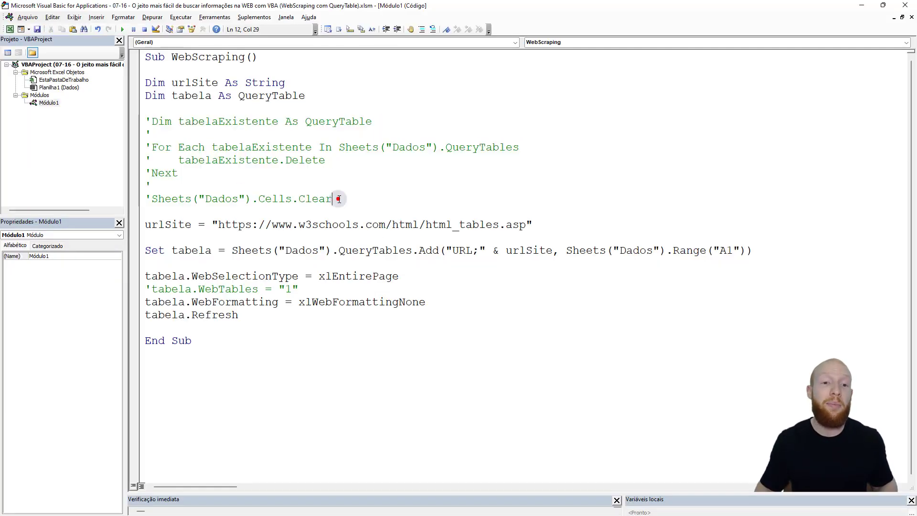
key("shift+Home")
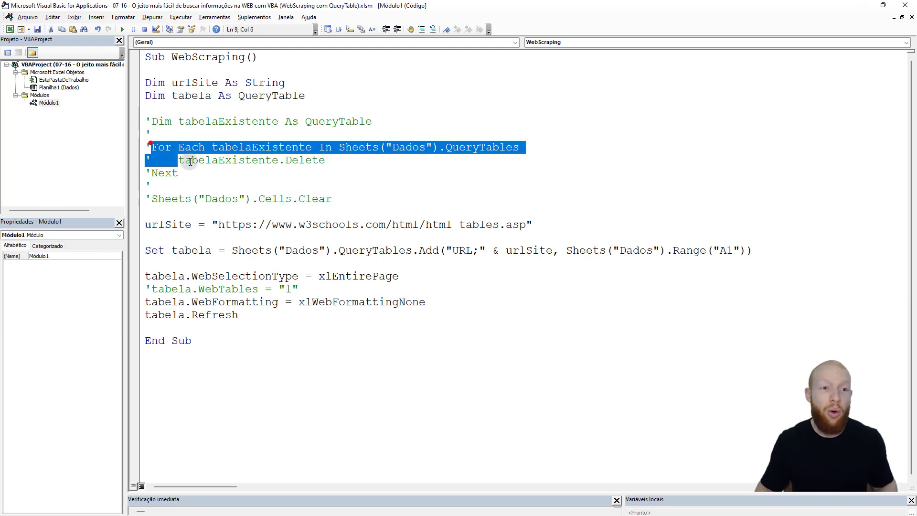
left_click_drag(147, 142, 248, 181)
left_click(247, 182)
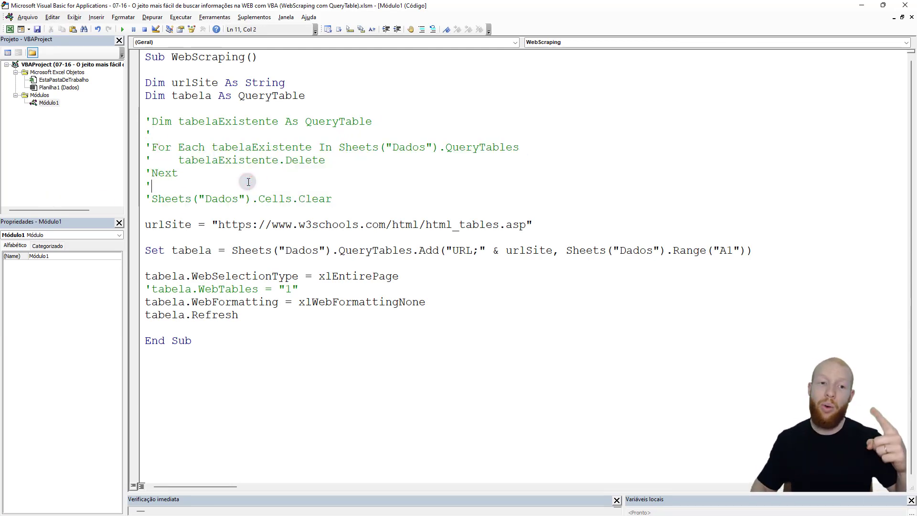
left_click_drag(345, 200, 120, 199)
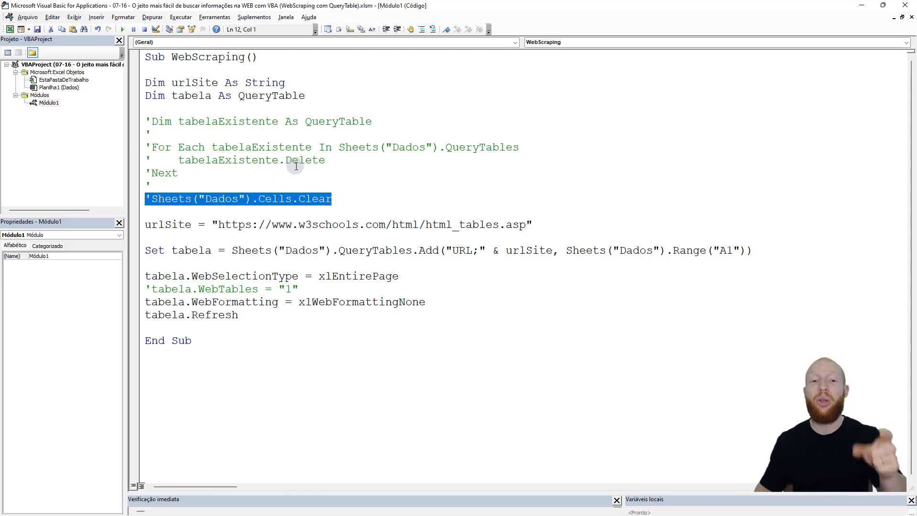
key("shift+Up")
key("shift+Up")
key("shift+Up")
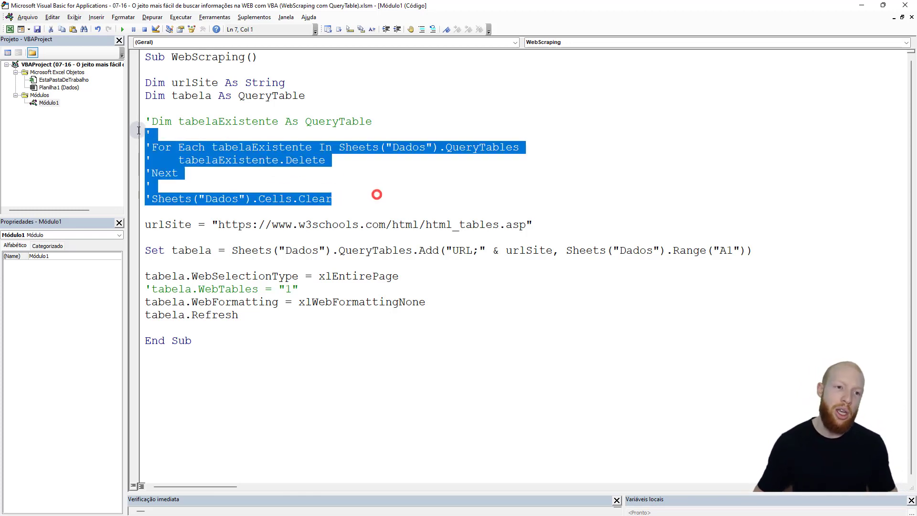
key("shift+Up")
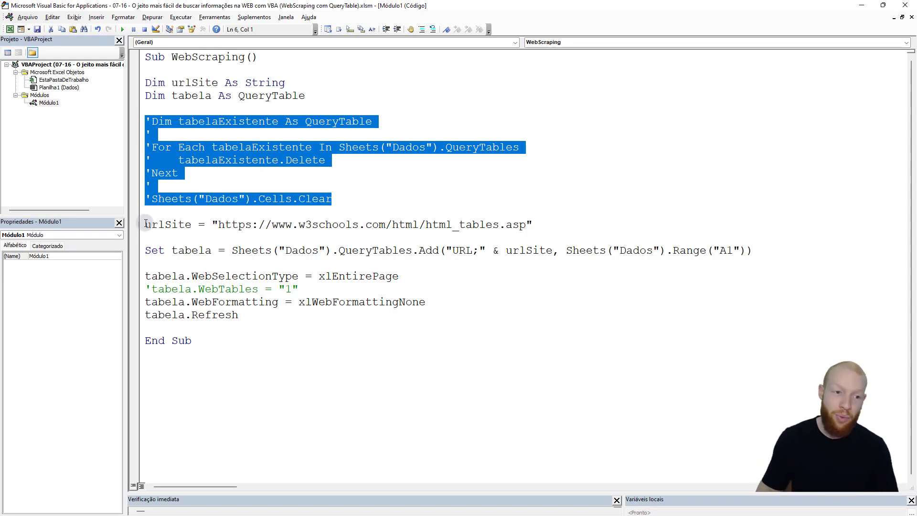
left_click_drag(146, 223, 184, 224)
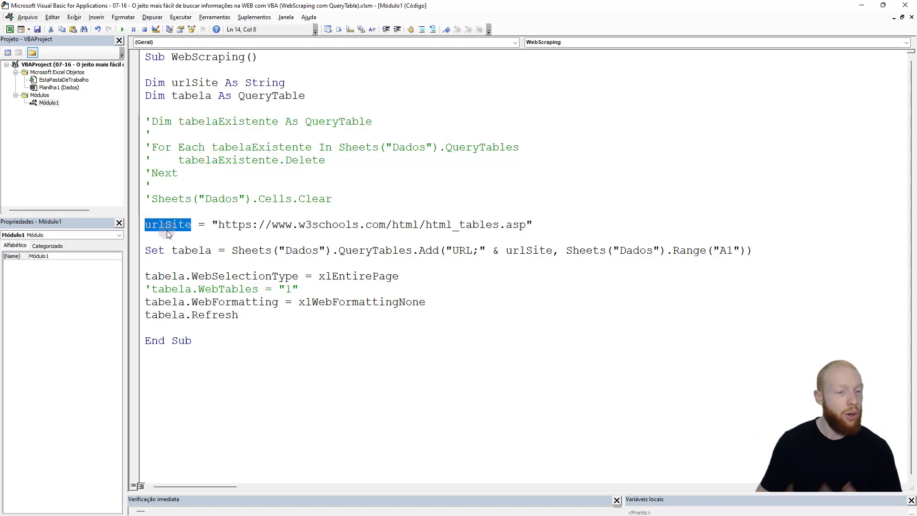
left_click_drag(199, 225, 563, 233)
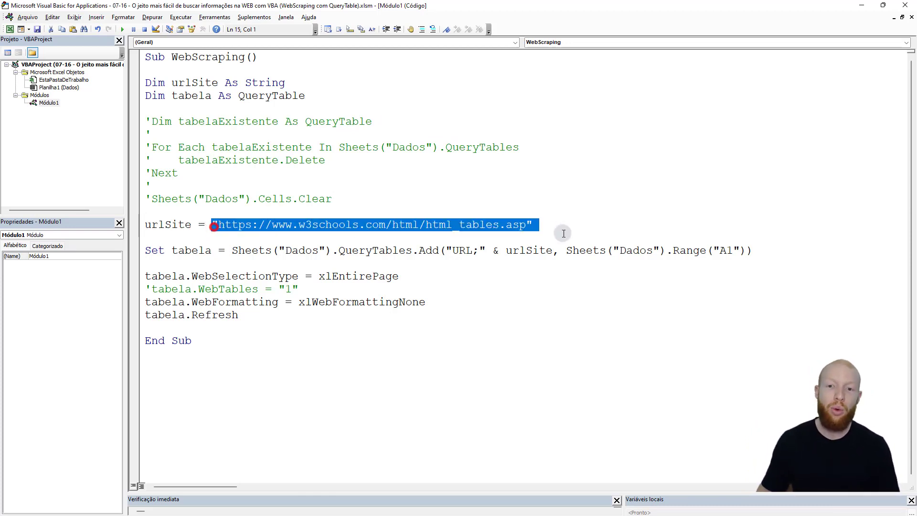
left_click(531, 224)
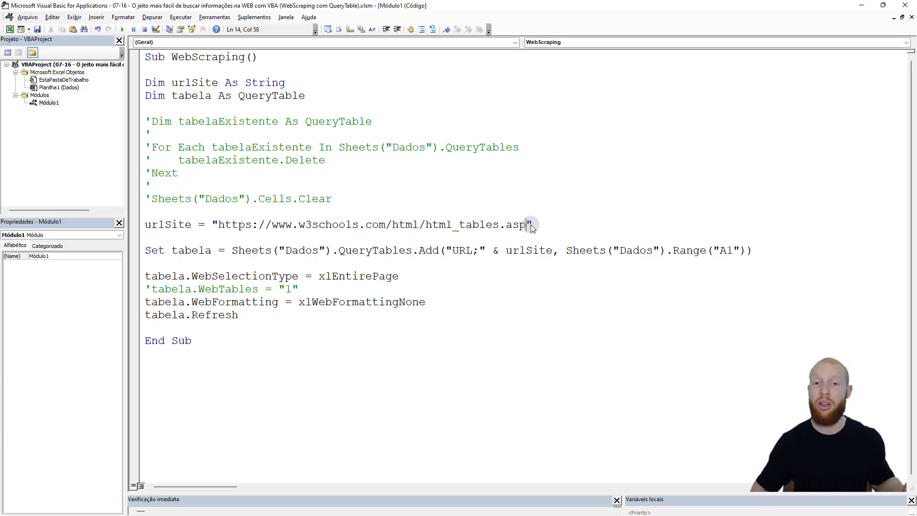
left_click(218, 225, "shift")
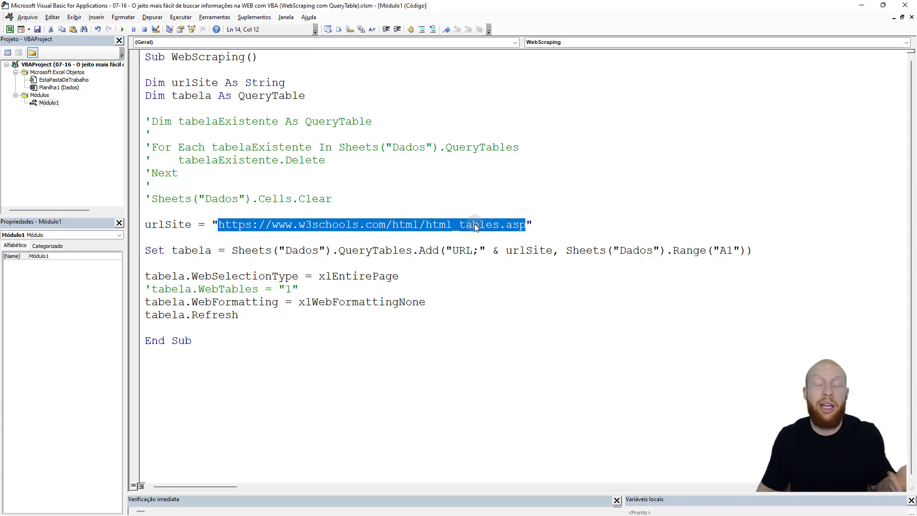
double_click(454, 224)
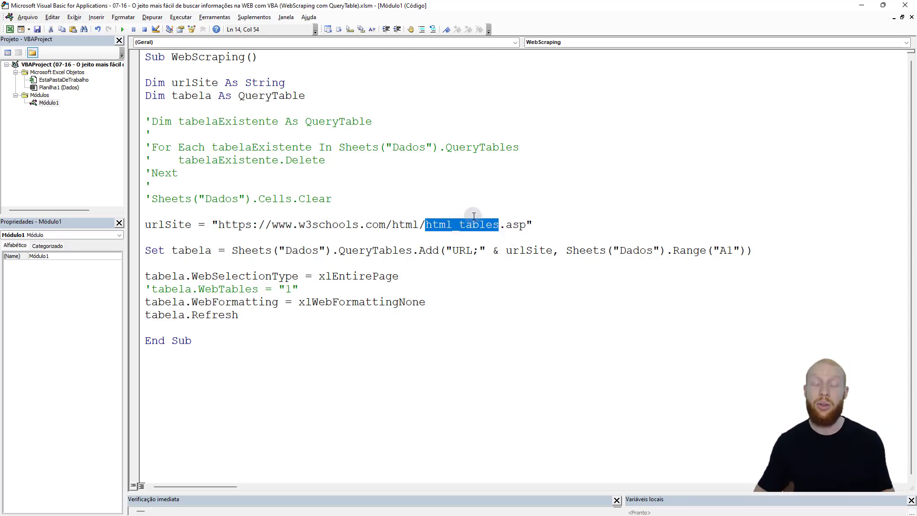
left_click(146, 250)
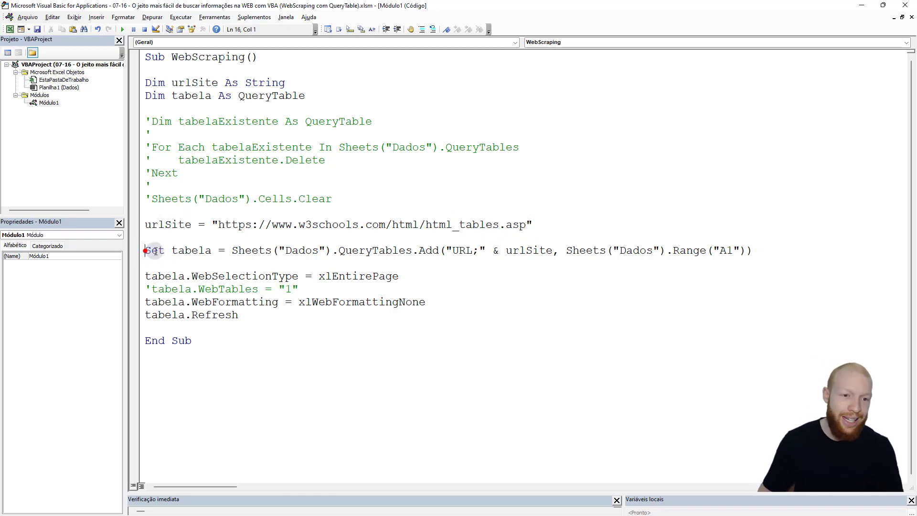
left_click_drag(178, 250, 797, 251)
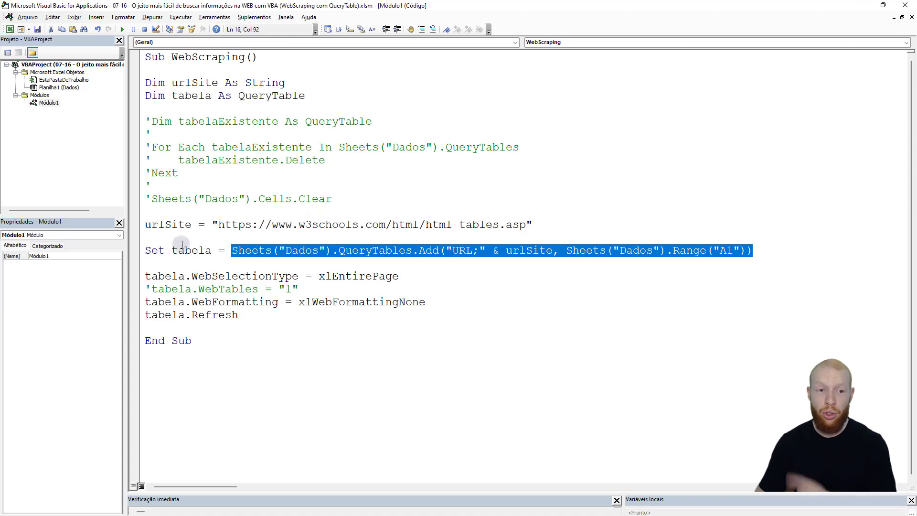
double_click(164, 251)
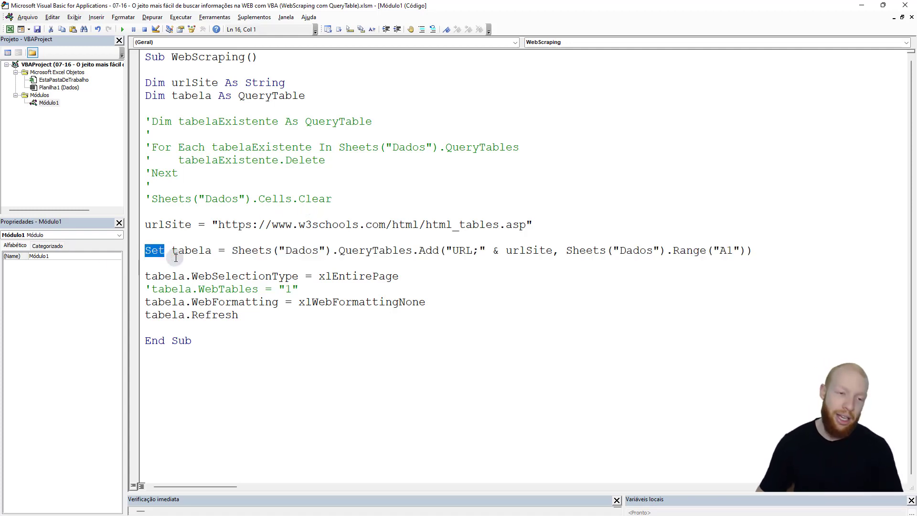
double_click(183, 251)
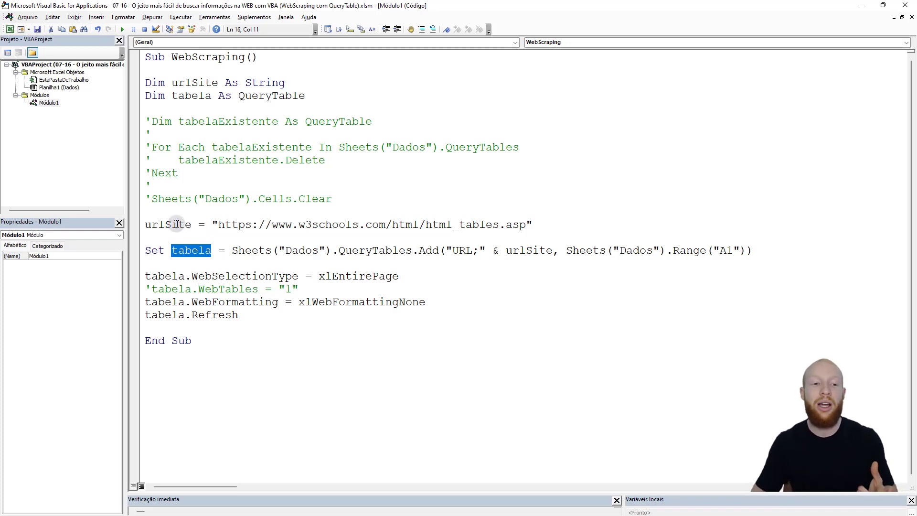
left_click_drag(213, 224, 572, 223)
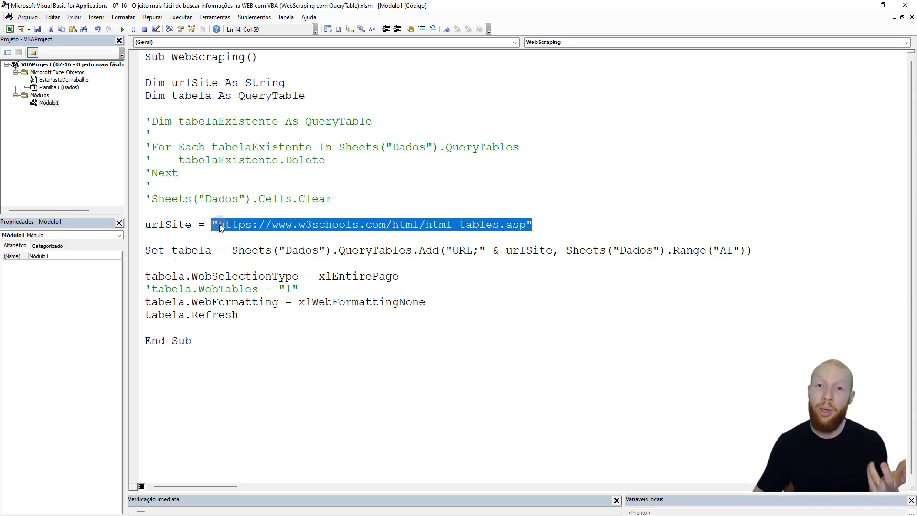
left_click(236, 252)
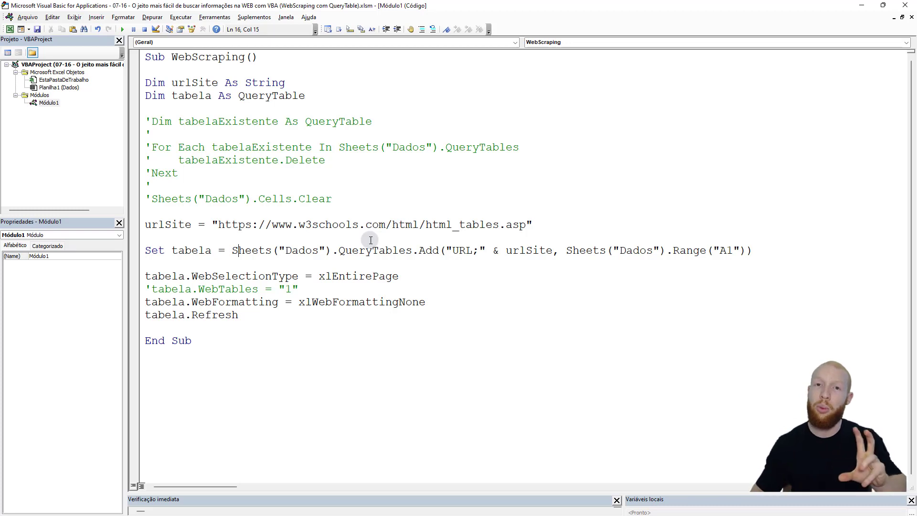
double_click(168, 251)
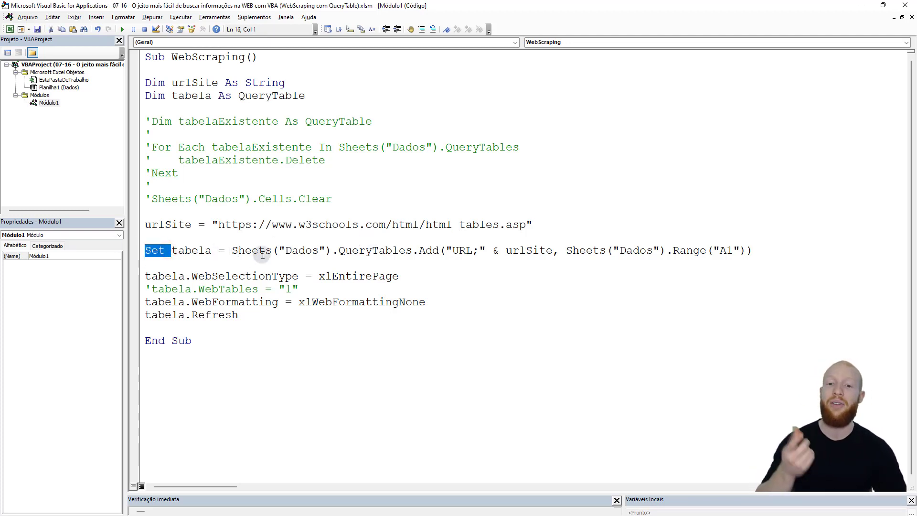
left_click_drag(147, 222, 573, 229)
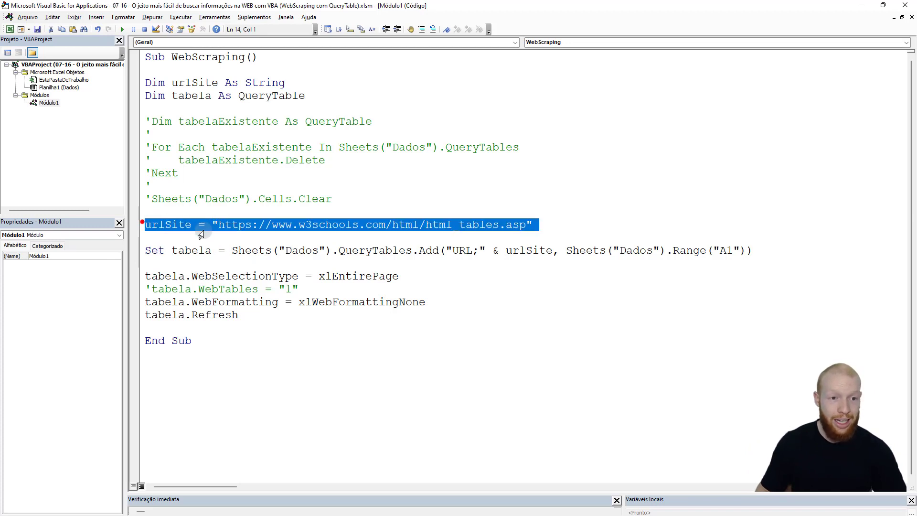
left_click(536, 225)
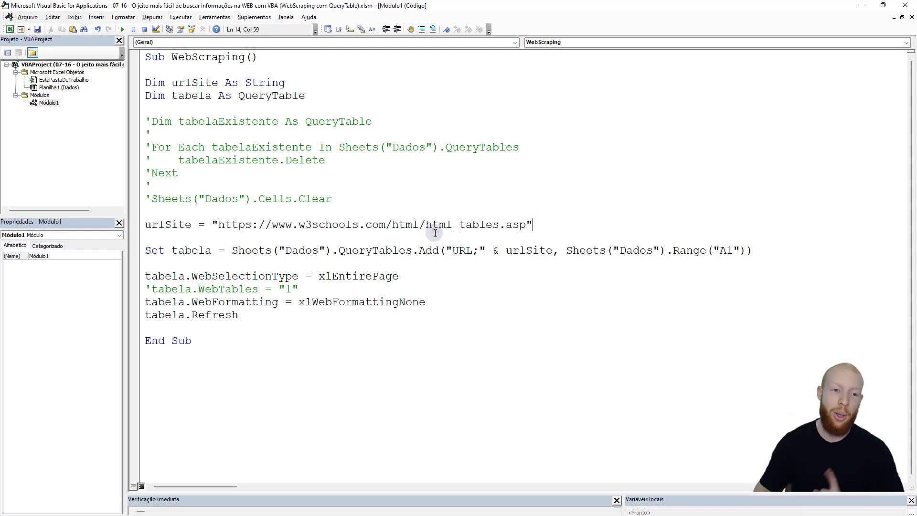
double_click(205, 250)
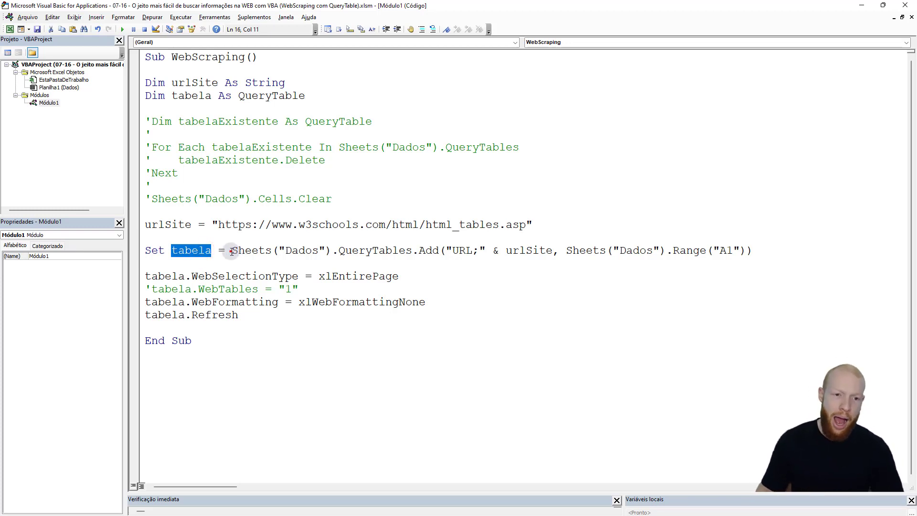
left_click_drag(232, 252, 334, 253)
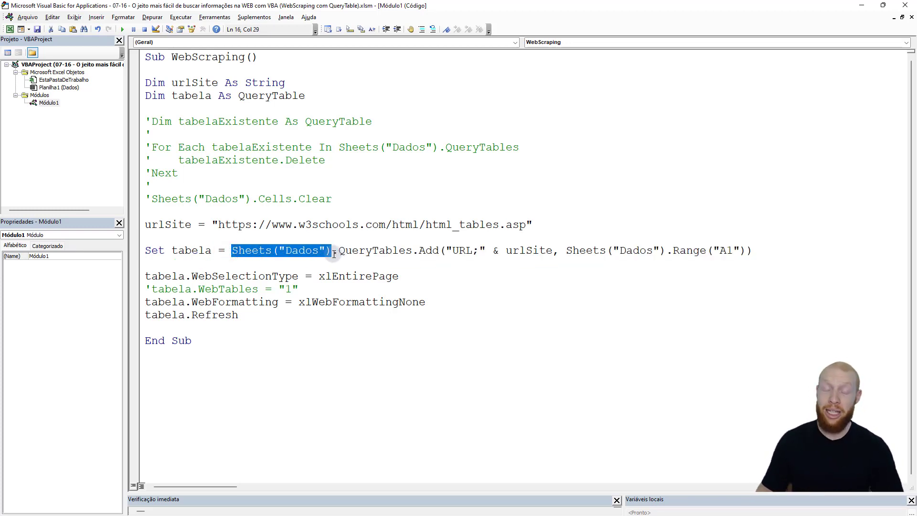
key("alt+Tab")
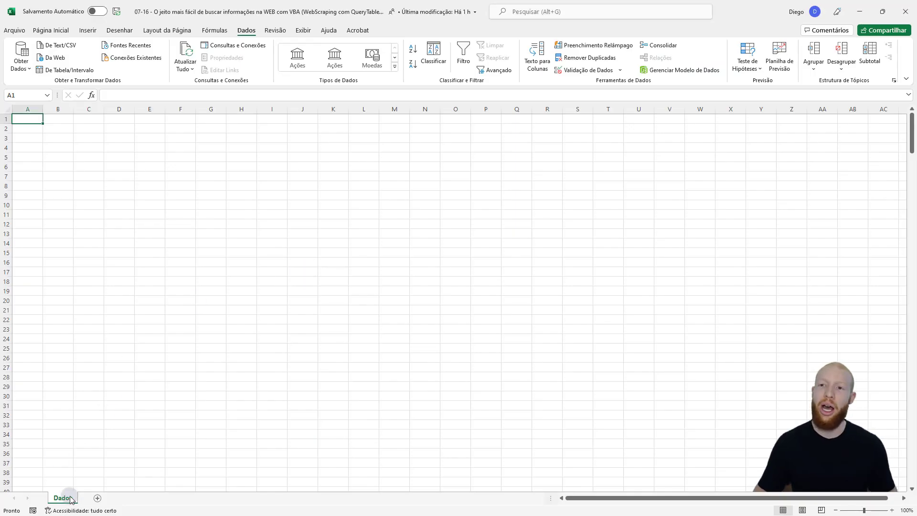
key("alt+Tab")
left_click_drag(334, 251, 416, 250)
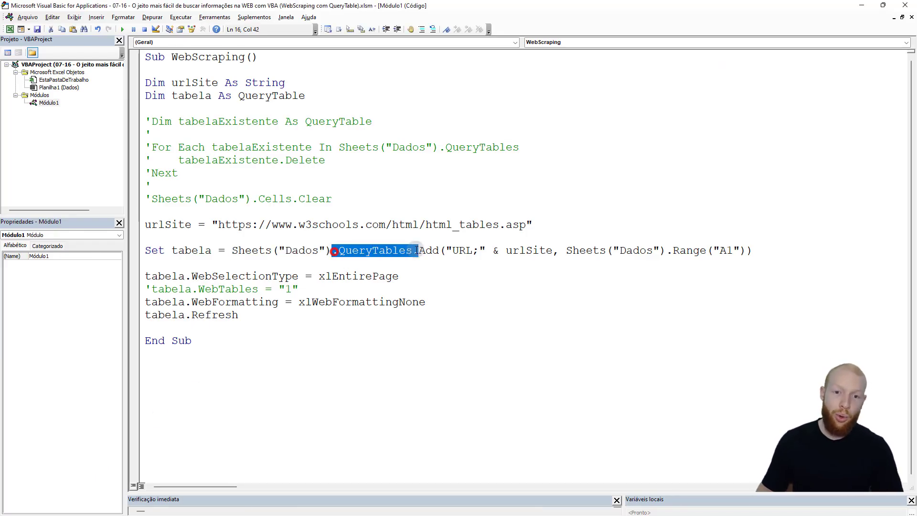
left_click(410, 252)
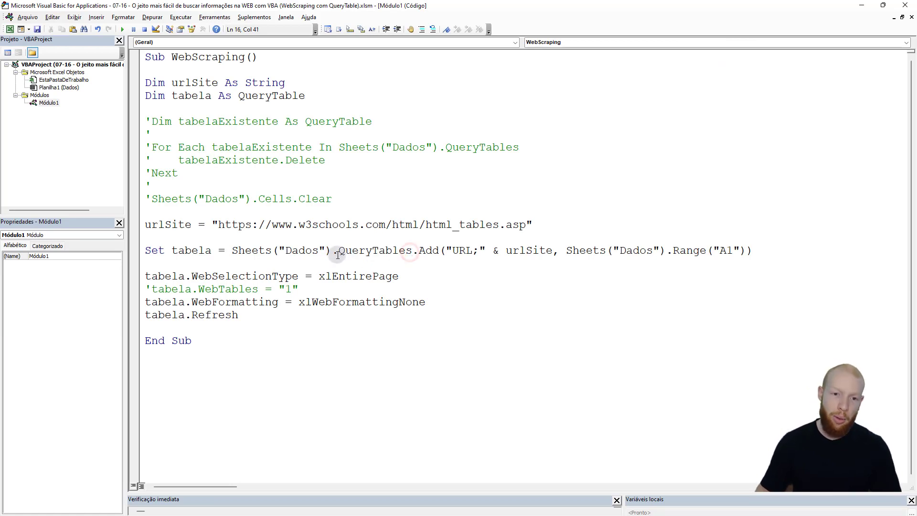
left_click_drag(332, 252, 420, 252)
double_click(415, 251)
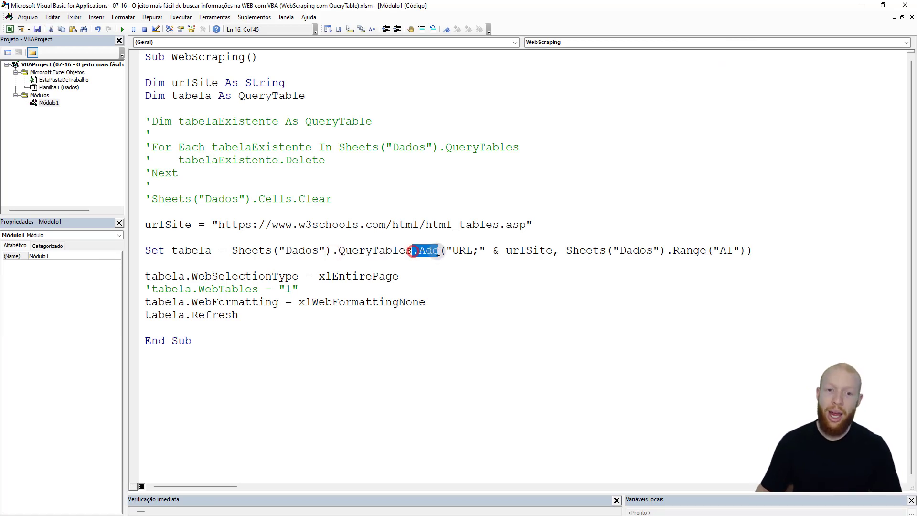
left_click(364, 252)
double_click(427, 252)
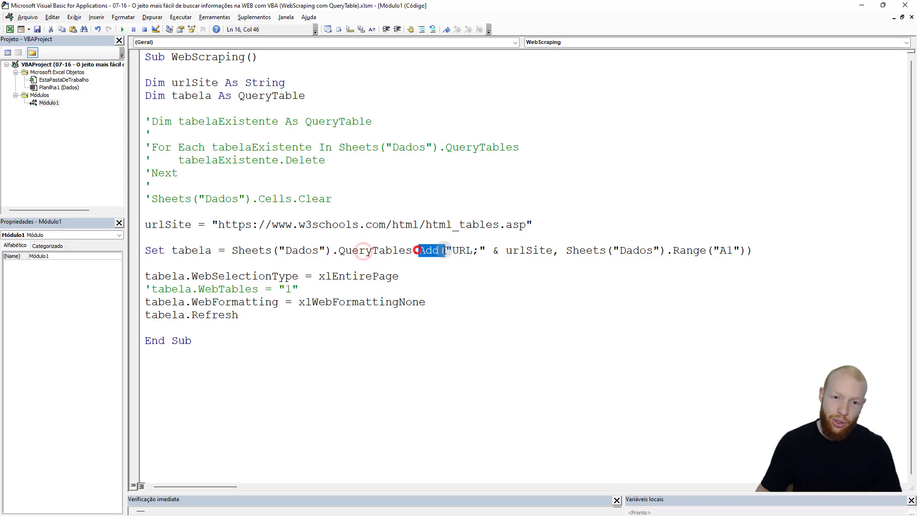
double_click(389, 252)
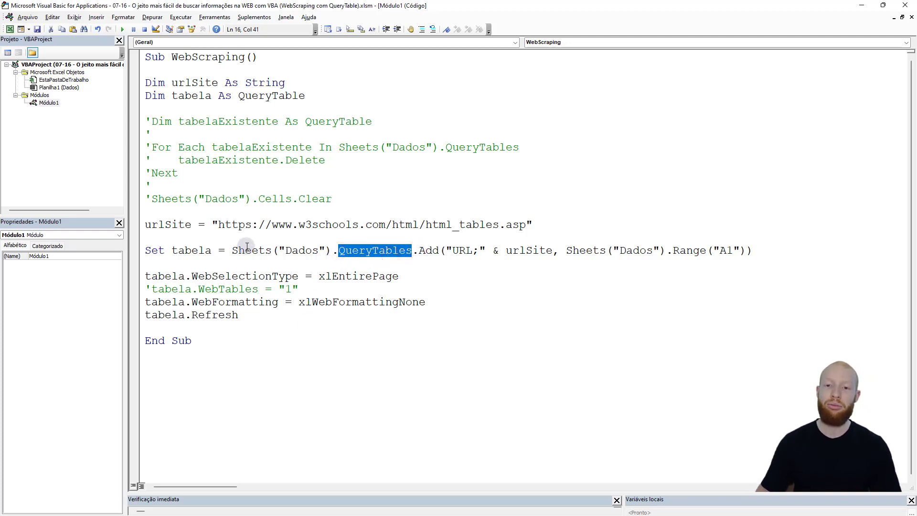
left_click(446, 250)
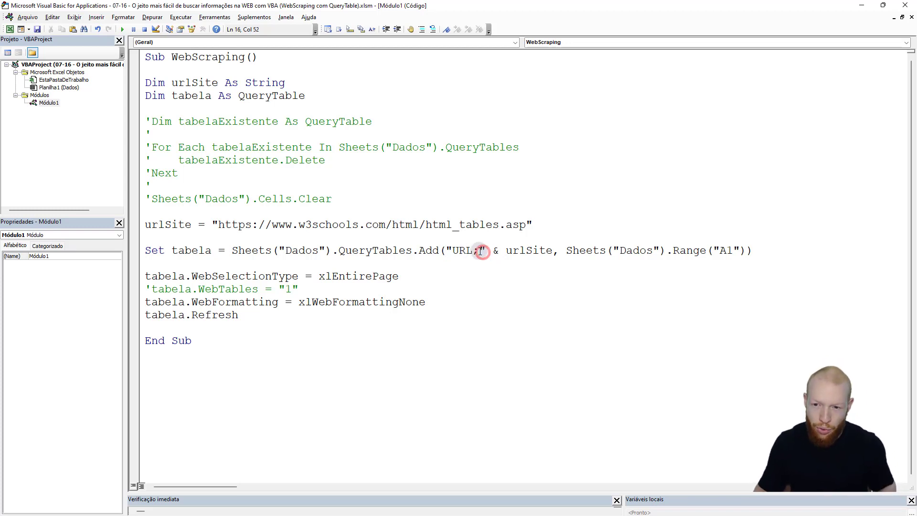
left_click_drag(218, 225, 526, 224)
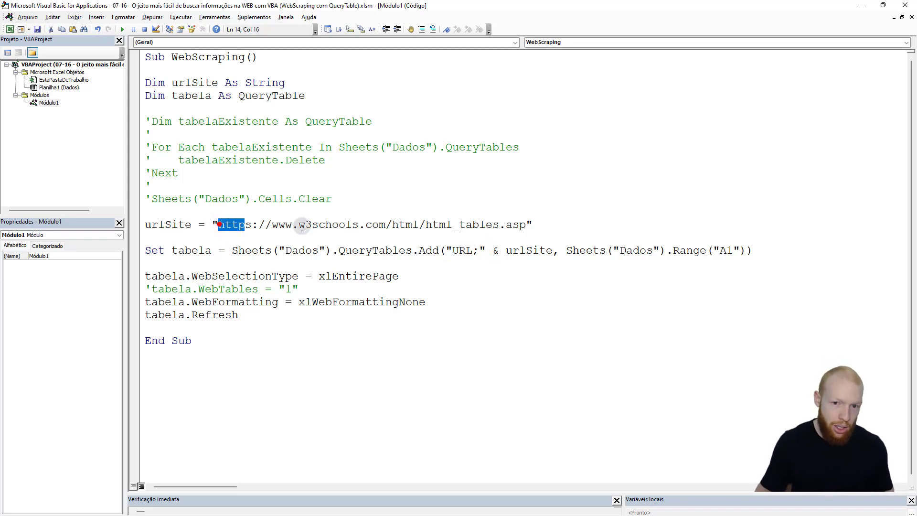
key("ctrl+c")
left_click(479, 249)
key("ctrl+v")
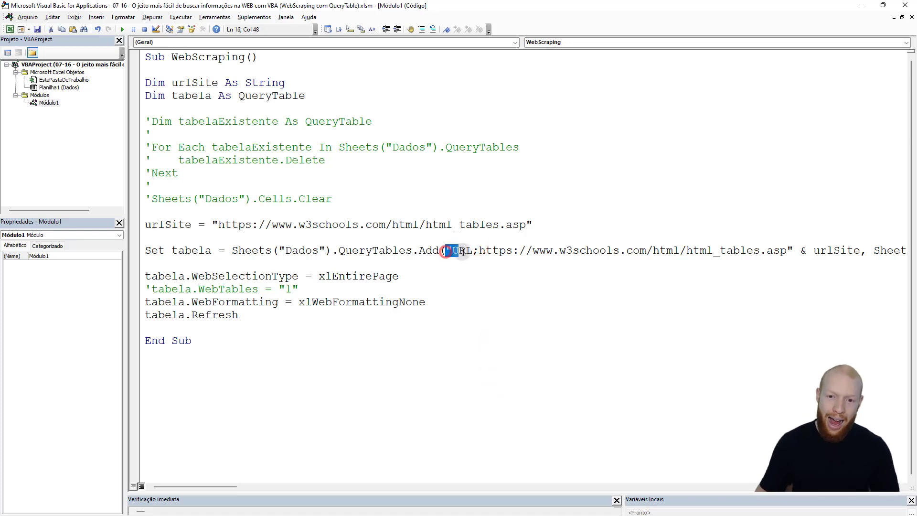
left_click(460, 254)
left_click_drag(447, 251, 471, 250)
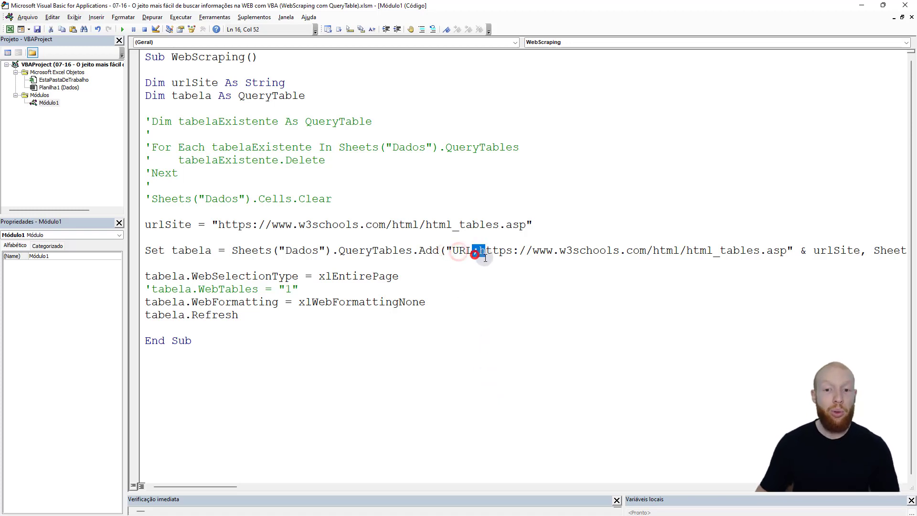
left_click(483, 258)
left_click_drag(787, 251, 783, 253)
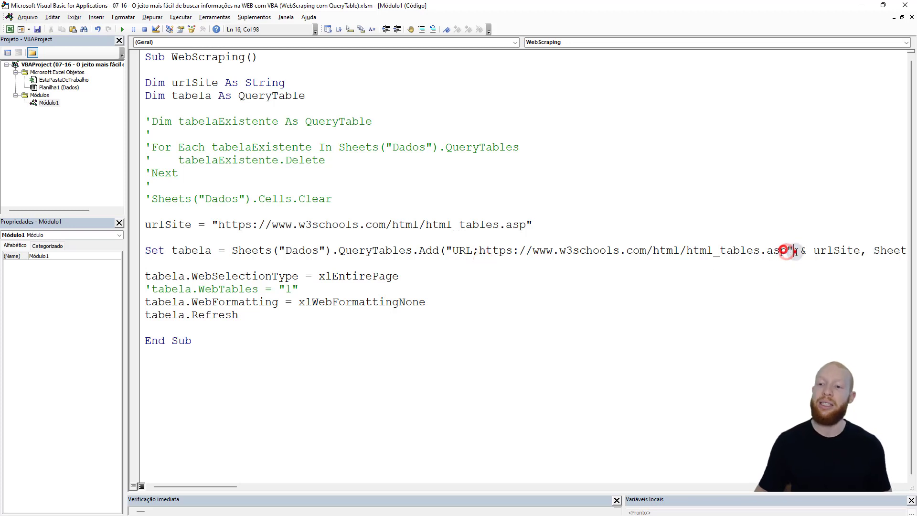
left_click(793, 250)
left_click(447, 250, "shift")
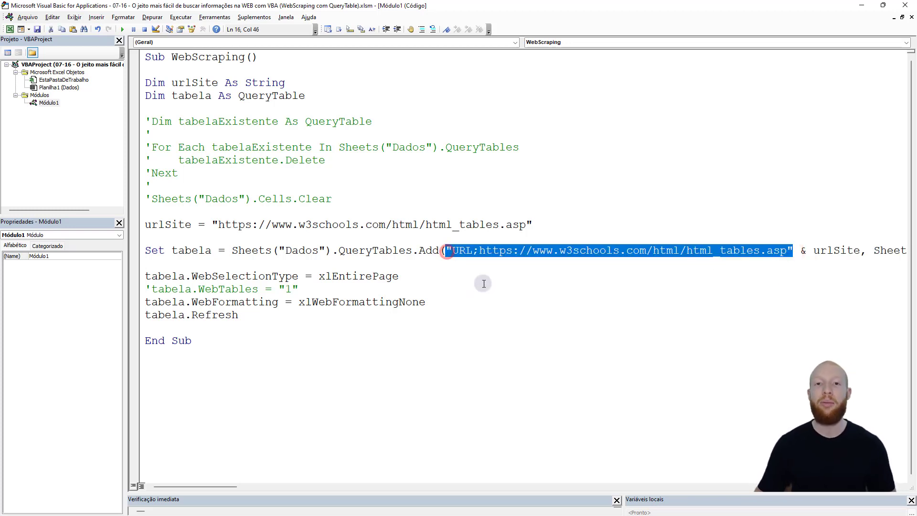
left_click(478, 251)
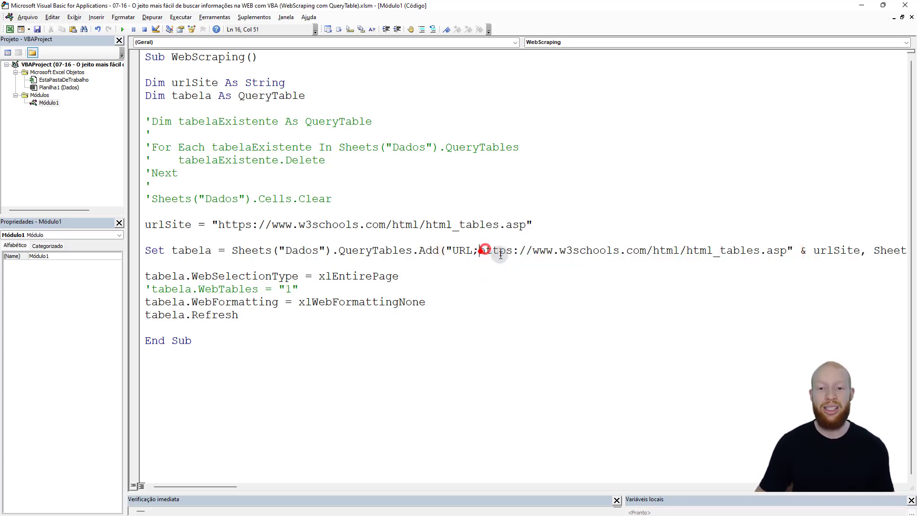
left_click(787, 251, "shift")
key("Delete")
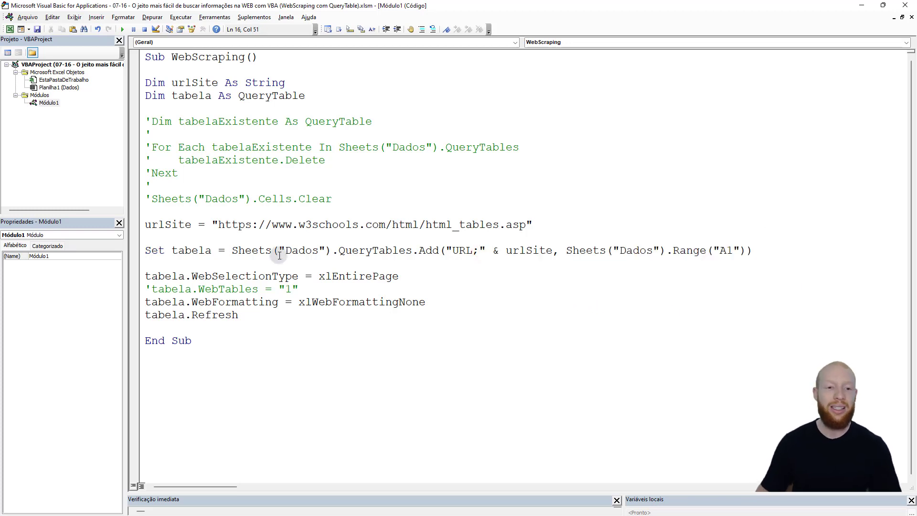
double_click(178, 224)
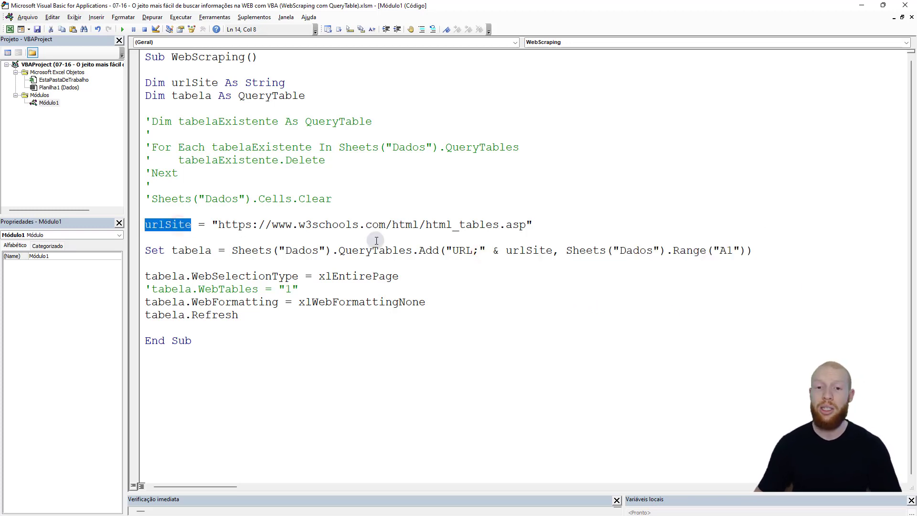
left_click_drag(445, 250, 547, 254)
left_click(494, 252)
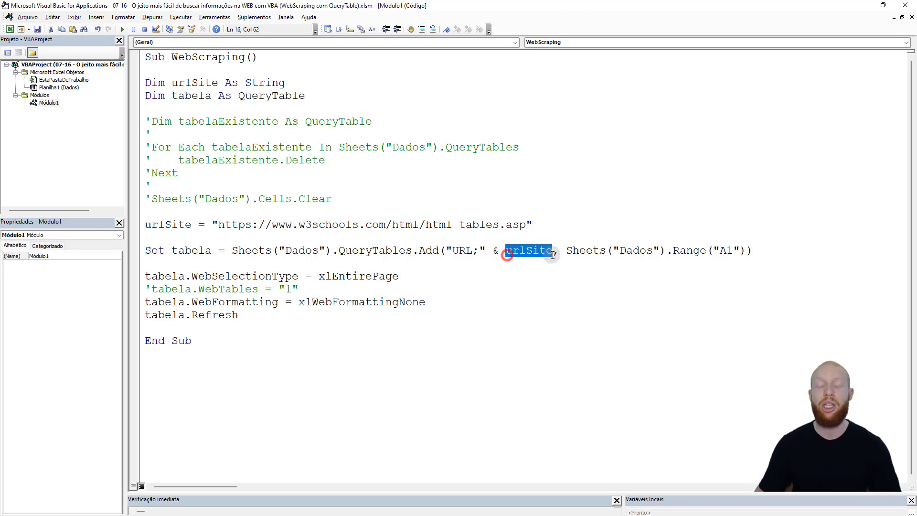
left_click(554, 253)
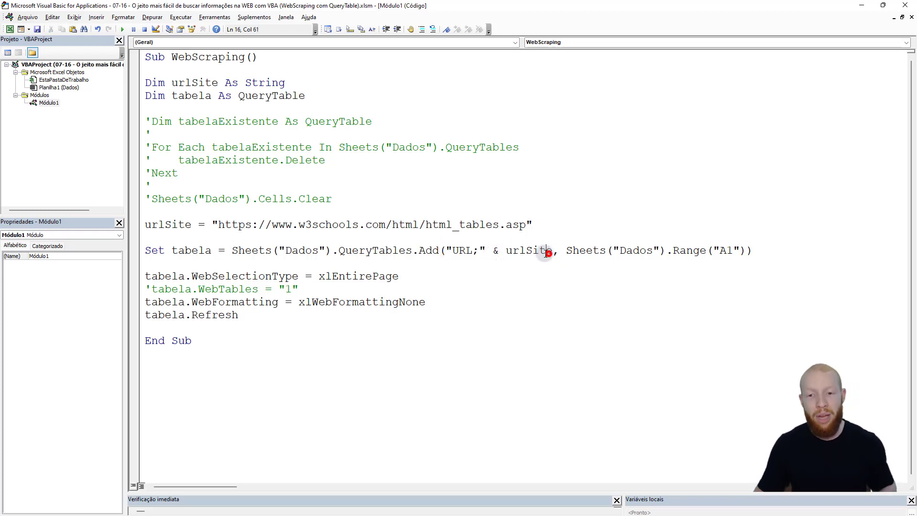
left_click(447, 251, "shift")
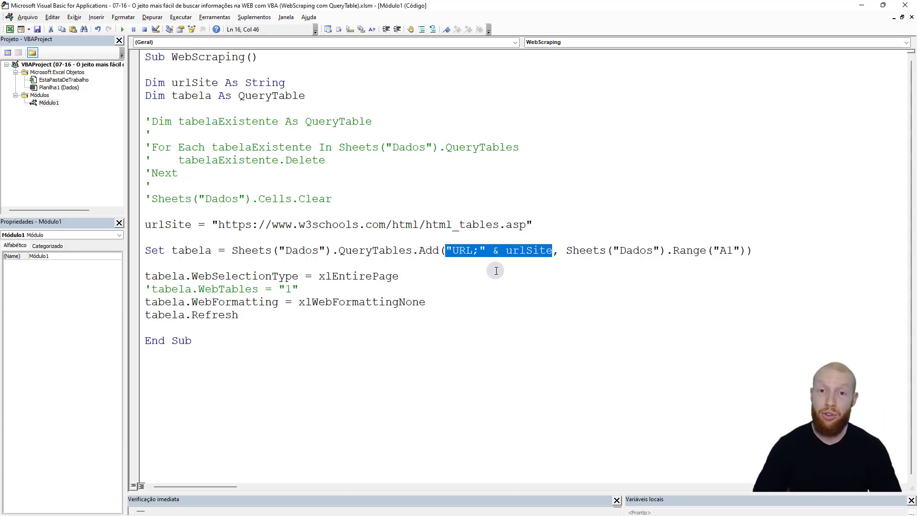
left_click(568, 250)
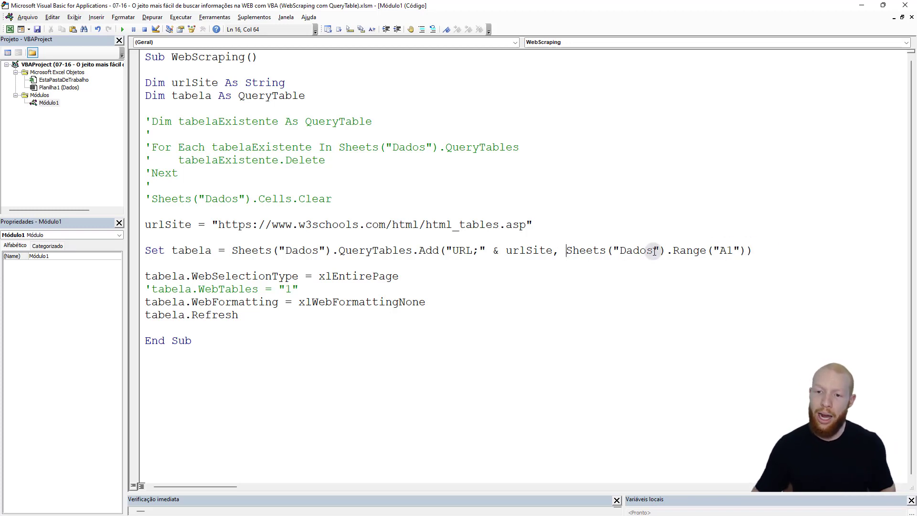
left_click_drag(566, 250, 750, 250)
key("alt+F11")
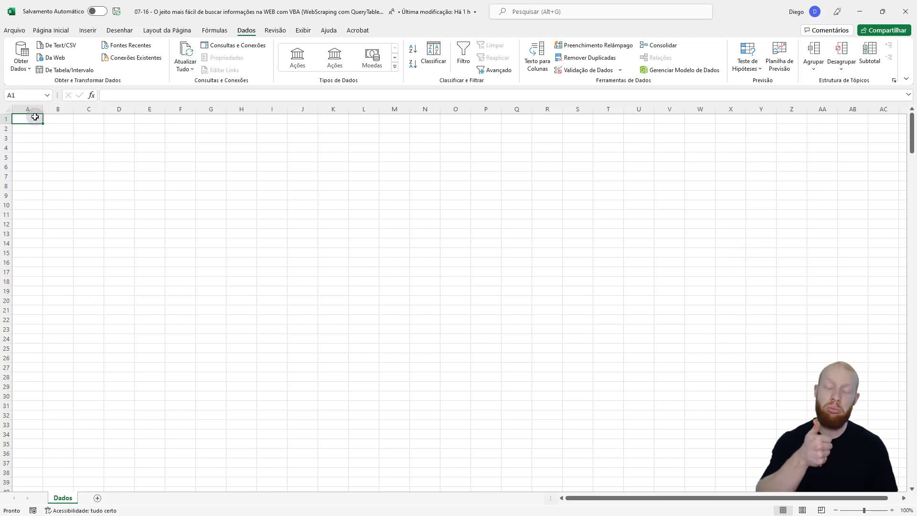
key("alt+F11")
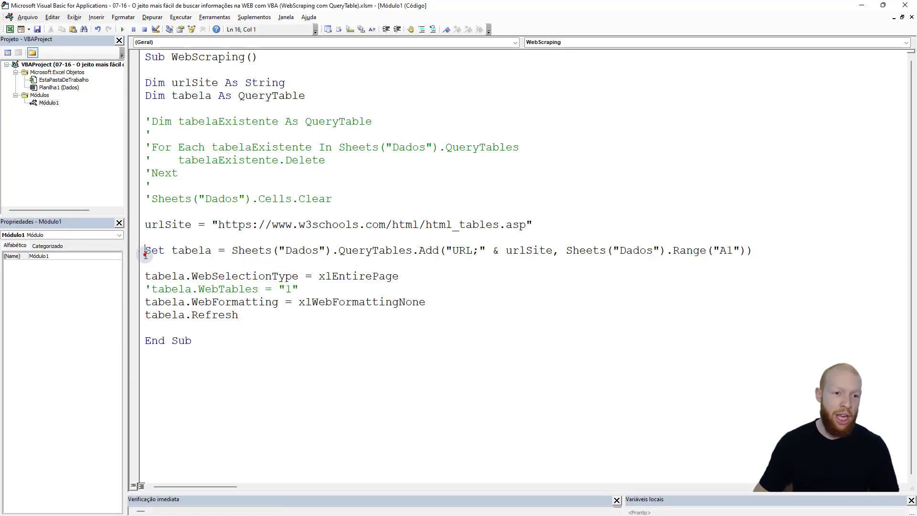
left_click_drag(135, 259, 759, 250)
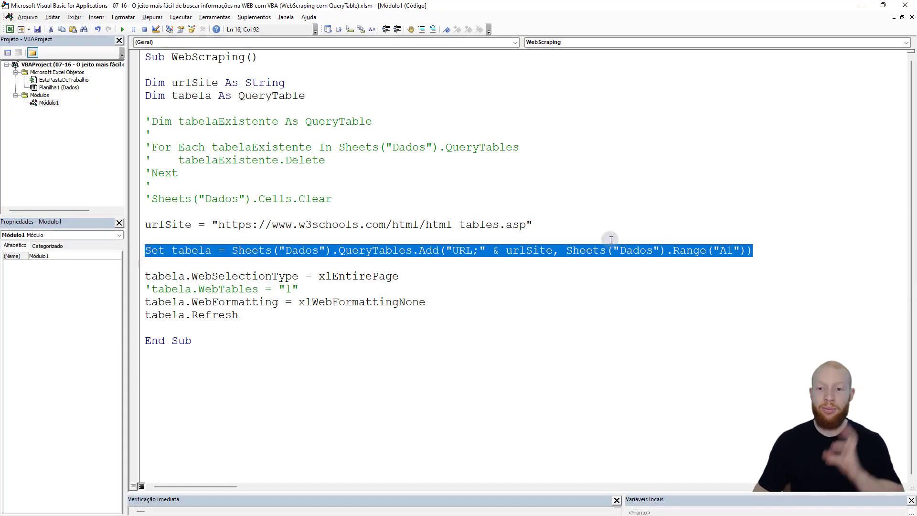
left_click(664, 250)
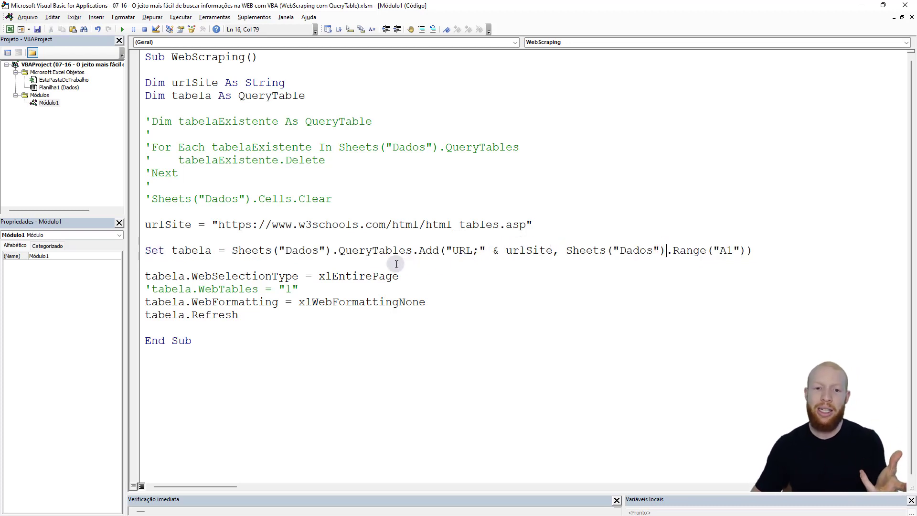
left_click(472, 249)
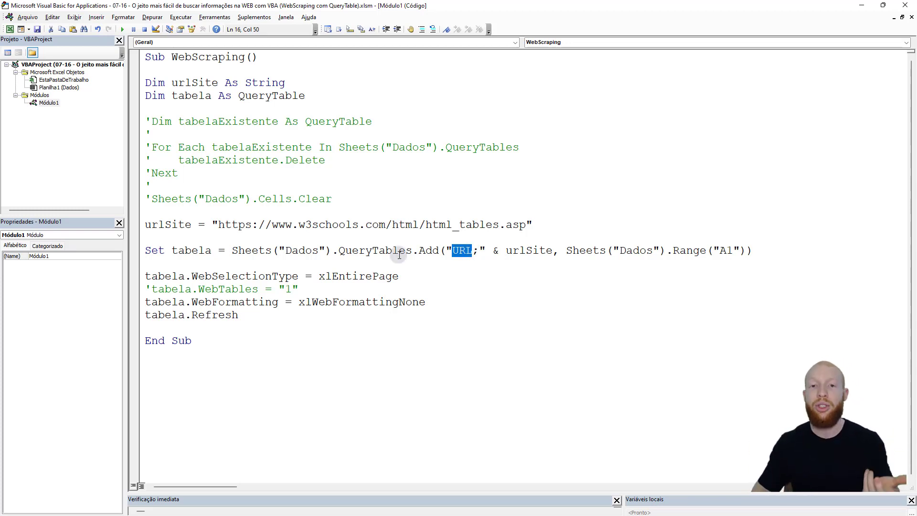
left_click(151, 289)
Uncomment the tabela.WebTables line and insert a blank line before tabela.Refresh
key("BackSpace")
mouse_move(147, 277)
left_mouse_down()
mouse_move(476, 310)
mouse_move(486, 300)
left_mouse_up()
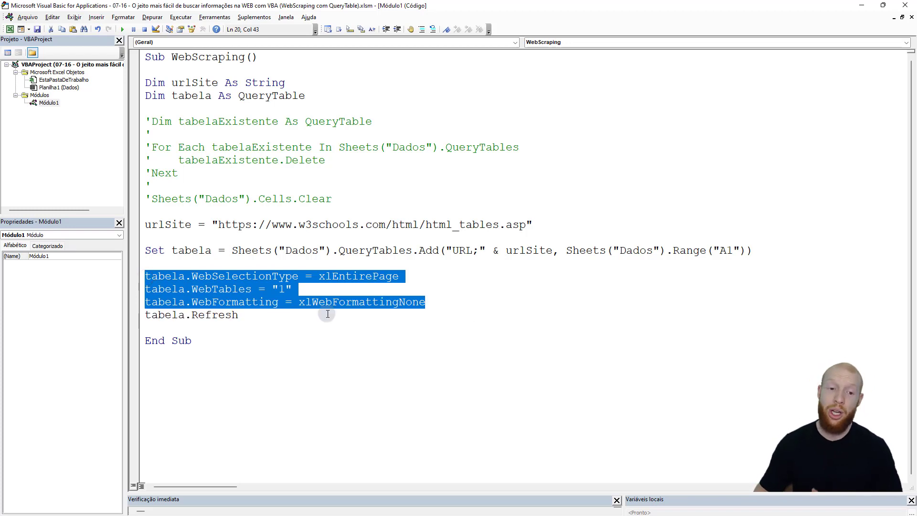
left_click(290, 316)
left_click(441, 303)
key("Return")
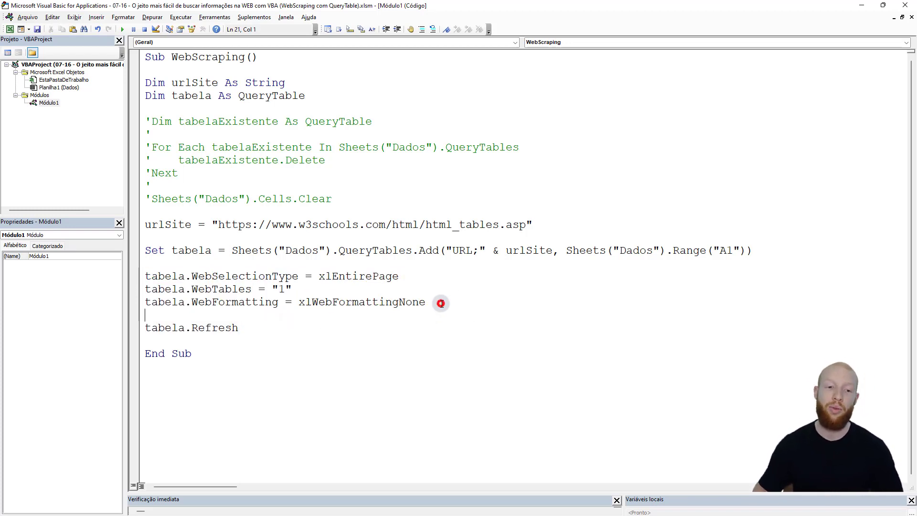
Replace the WebSelectionType property name on line 18 with a dot
left_click(159, 276)
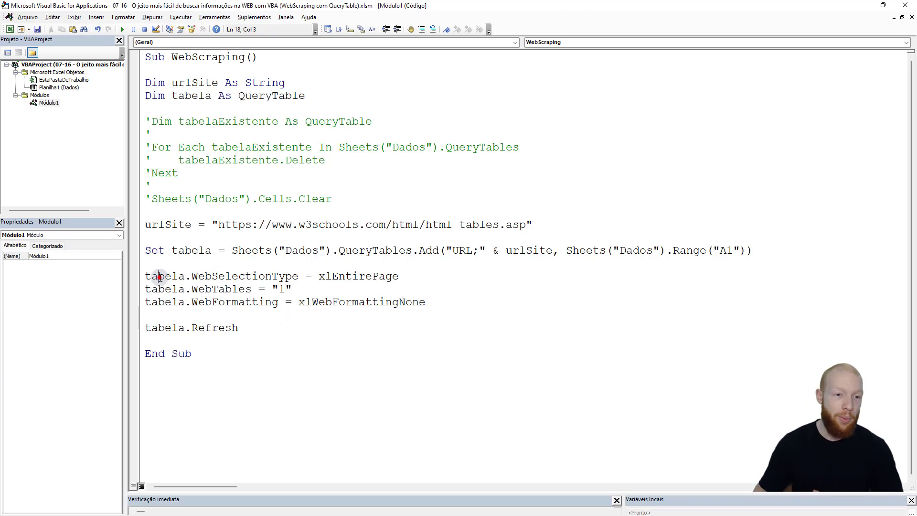
left_click_drag(187, 278, 306, 277)
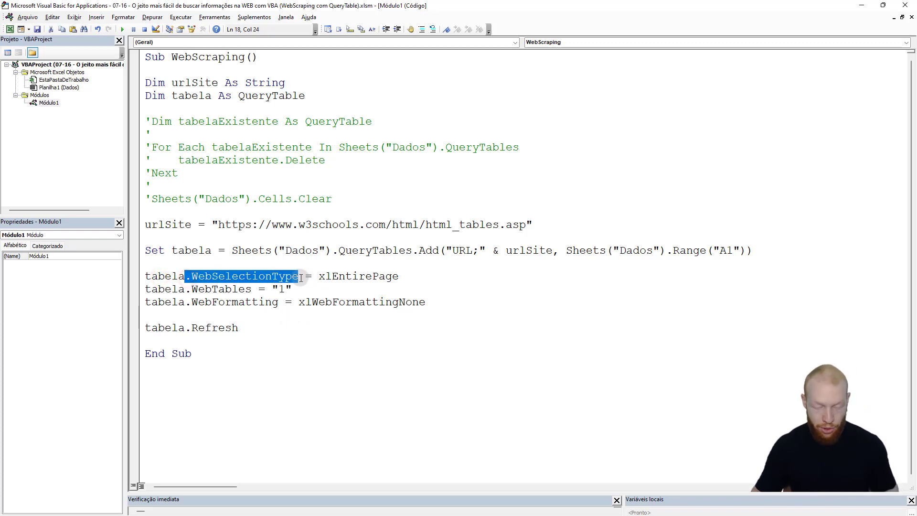
type(".")
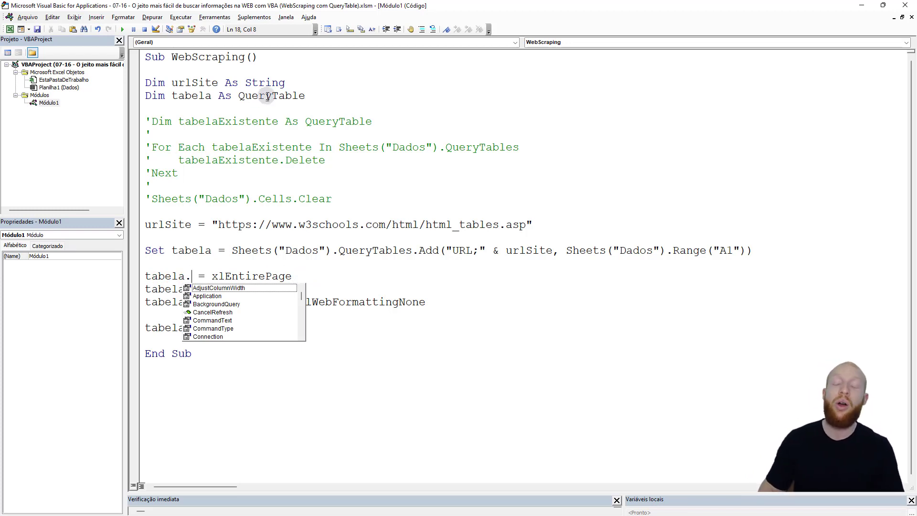
Restore the WebSelectionType property and change its value to xlSpecifiedTables
type("we")
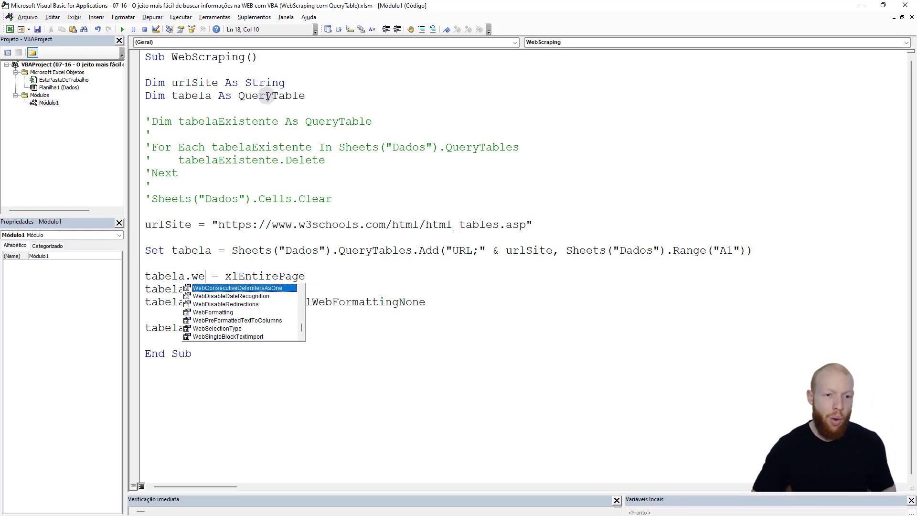
type("bse")
key("Tab")
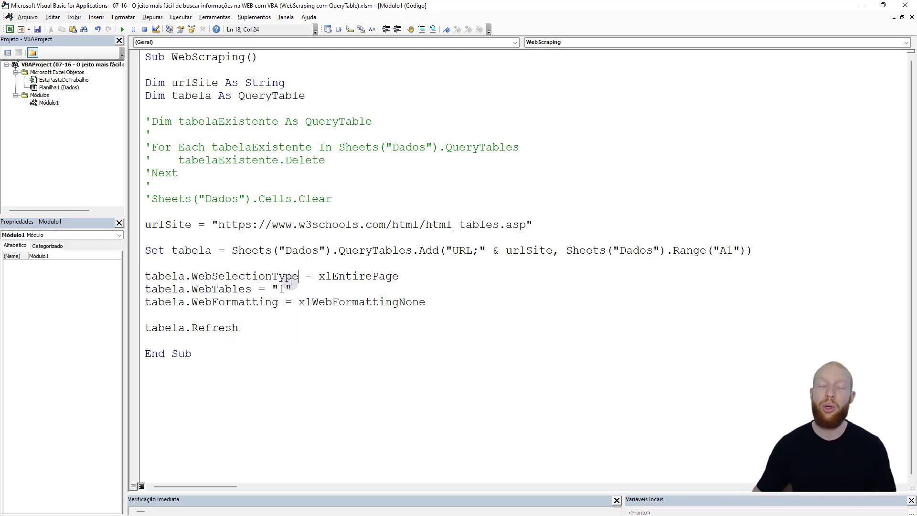
left_click_drag(305, 276, 399, 276)
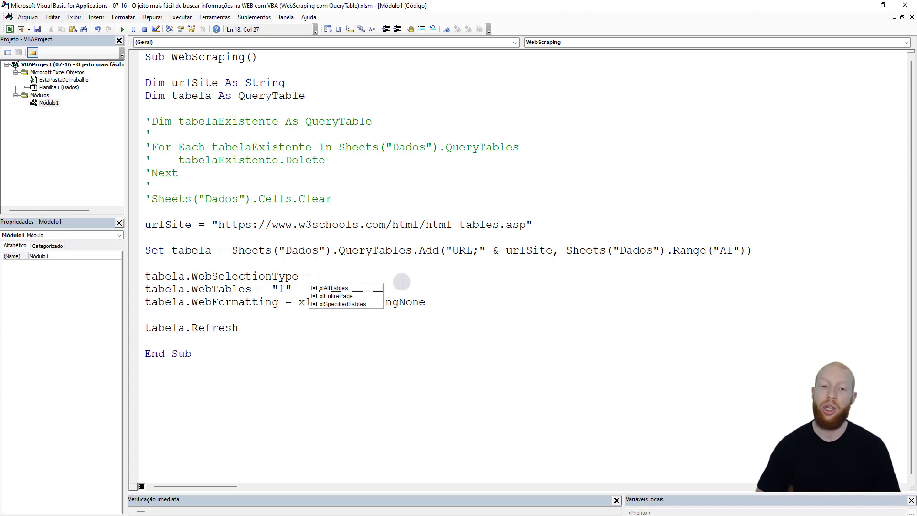
key("Down")
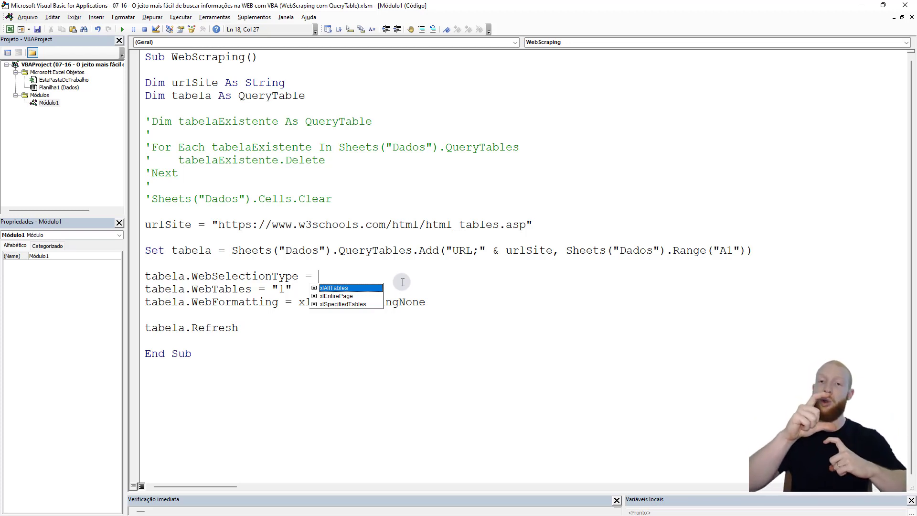
key("Down")
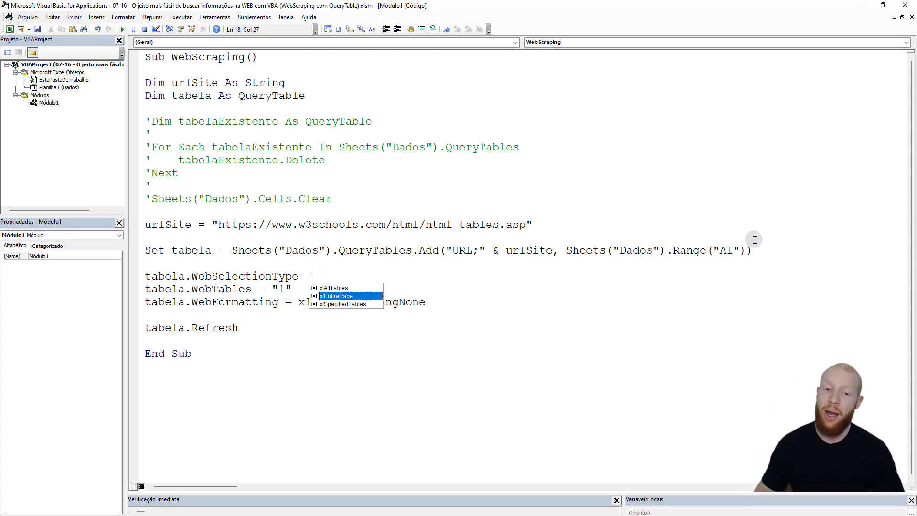
key("Down")
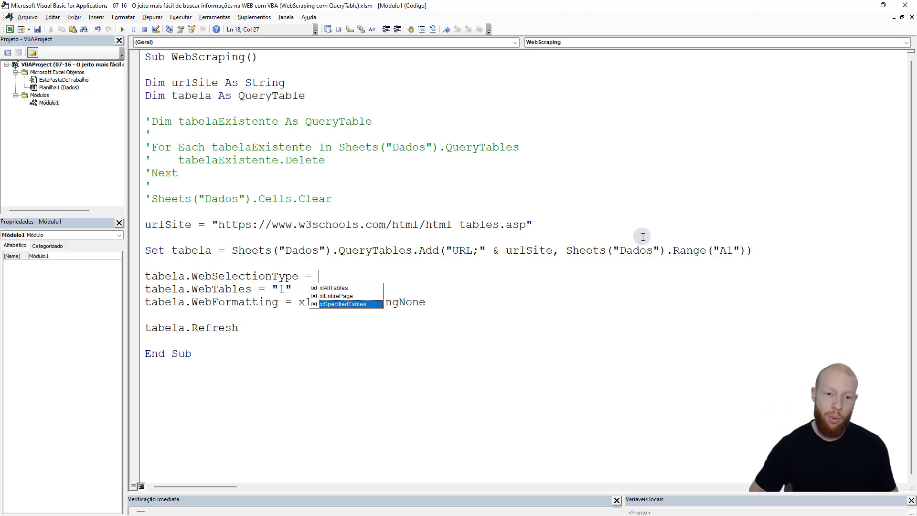
key("Tab")
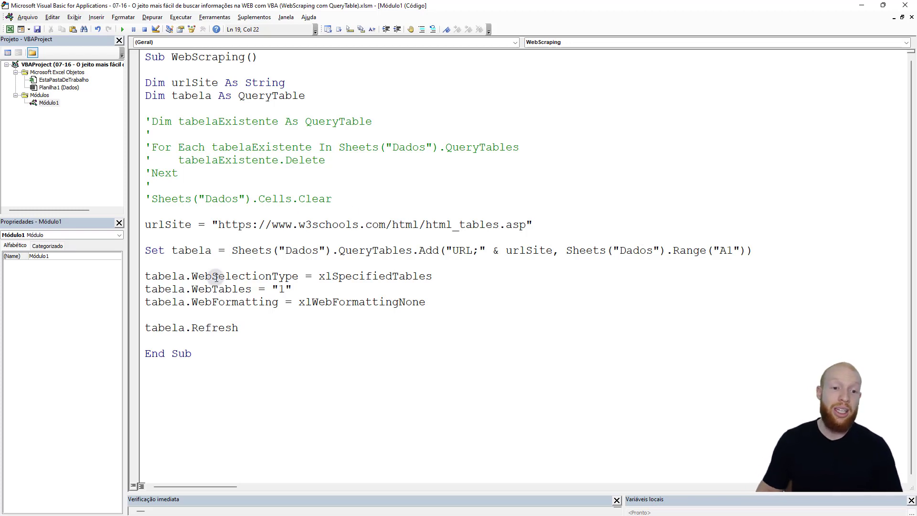
Retype the WebTables assignment so it reads .WebTables = "1"
left_click_drag(196, 291, 460, 290)
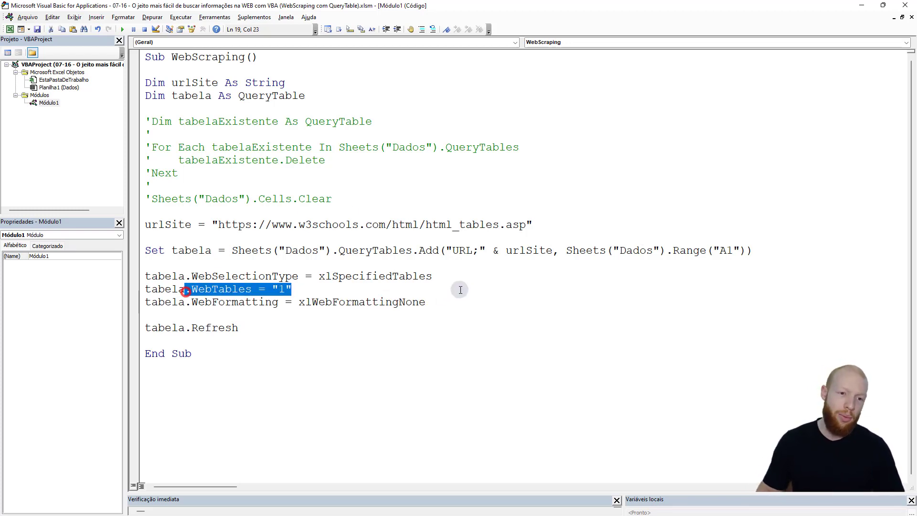
type(".web")
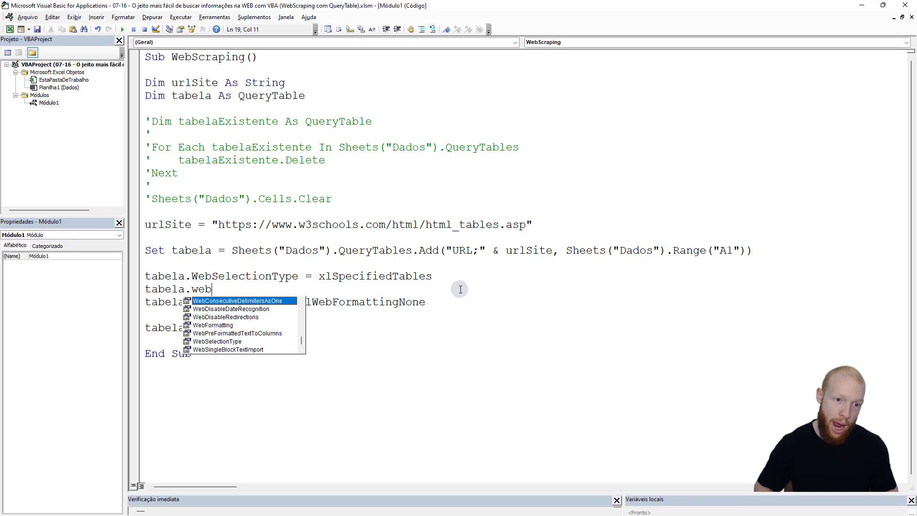
type("ta")
key("Tab")
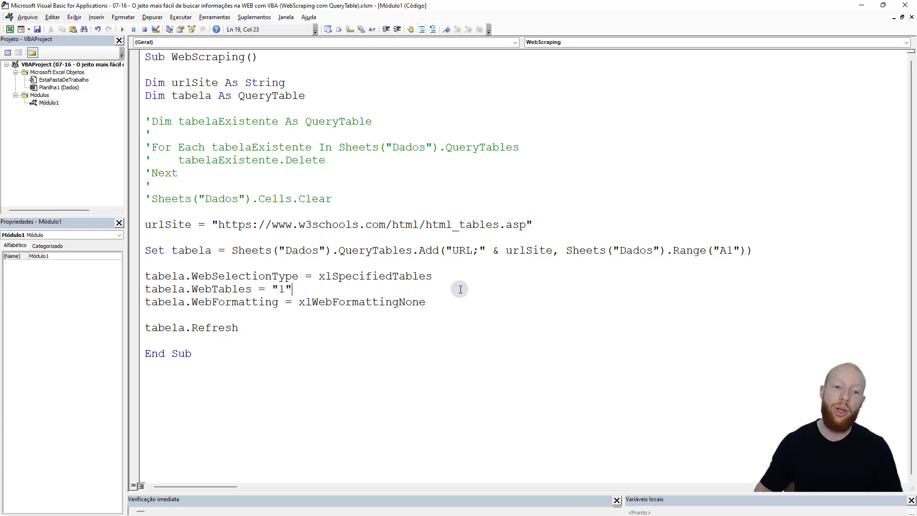
double_click(281, 289)
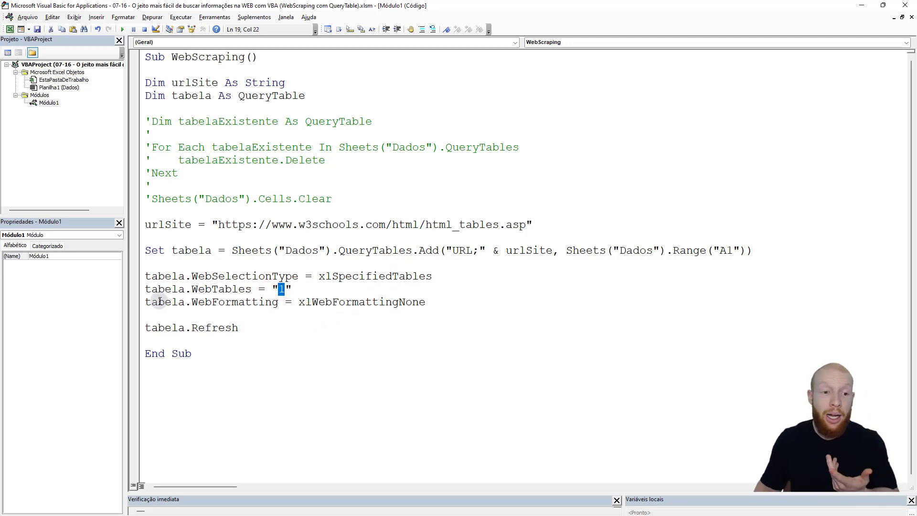
Retype the WebFormatting line so it ends at .WebFormatting = with no value
left_click_drag(146, 301, 445, 302)
left_click(445, 301)
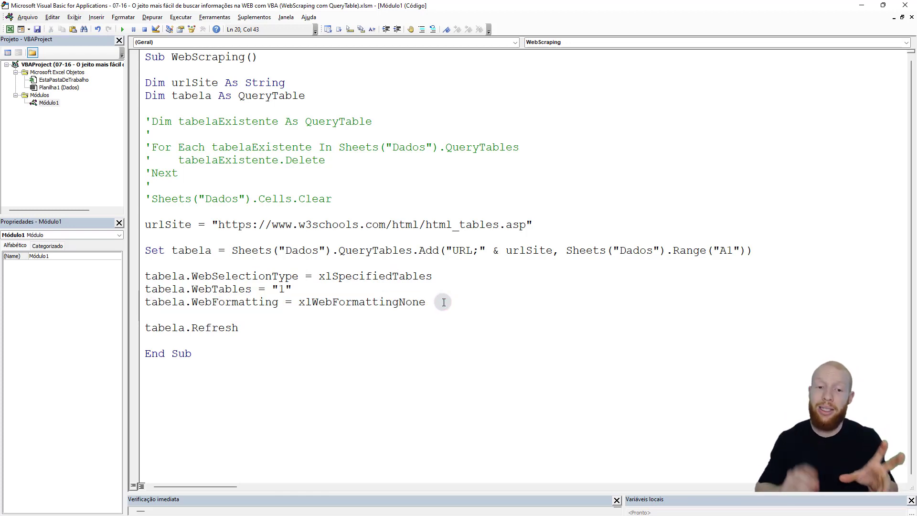
key("shift+End")
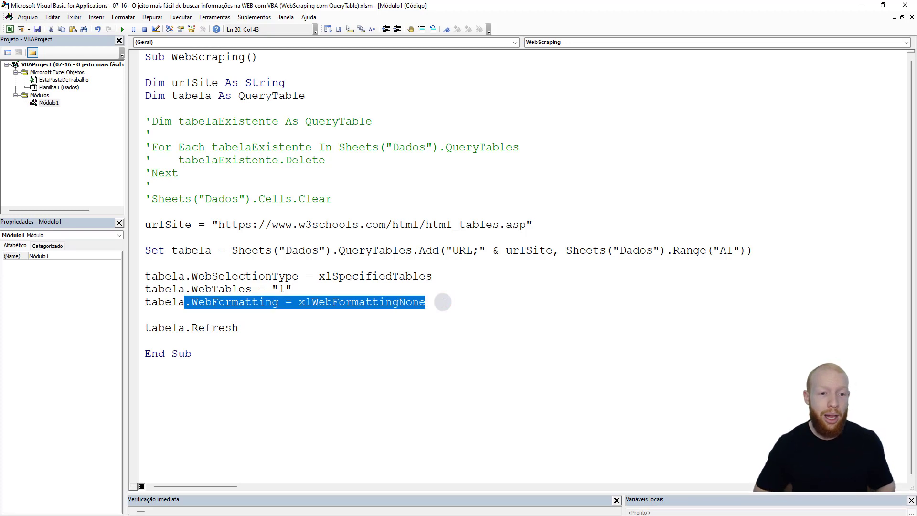
type(".webfo")
key("Tab")
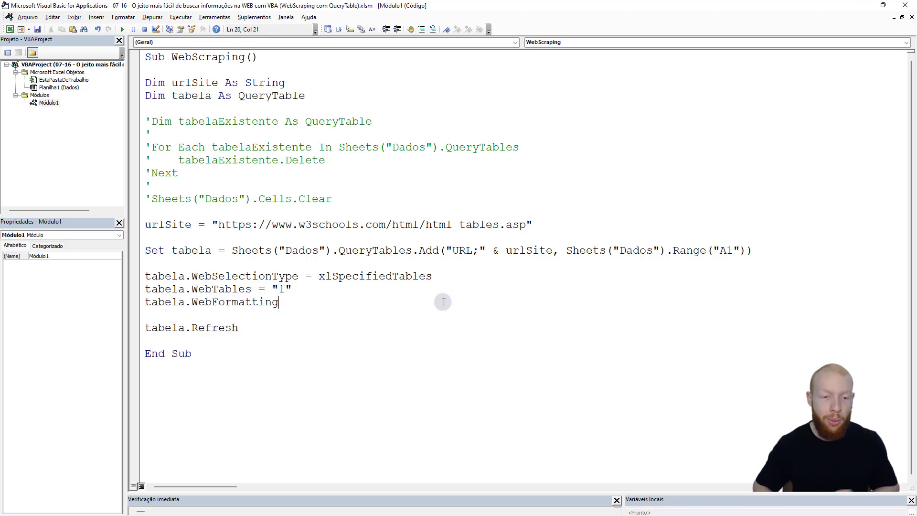
type(" =")
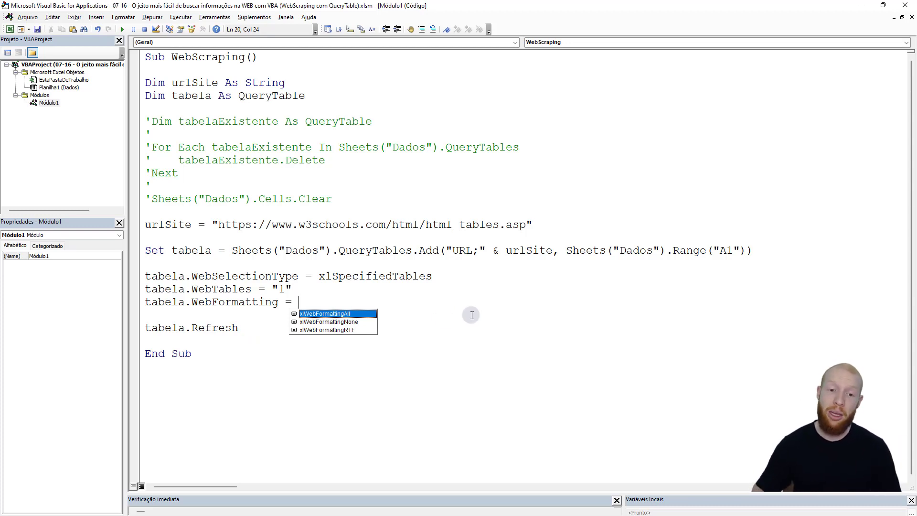
Browse the xlWebFormattingAll, RTF and None constants, then check the w3schools HTML Tables page
key("Down")
key("Down")
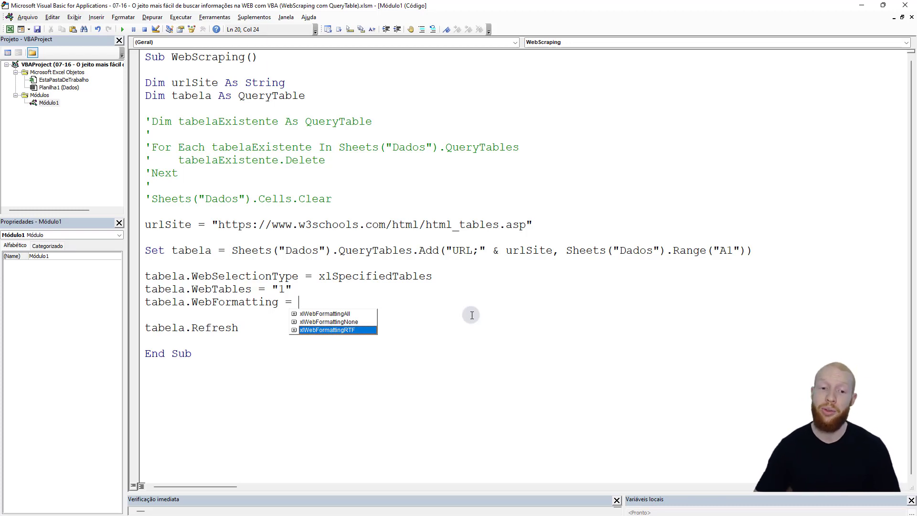
key("Up")
key("Up")
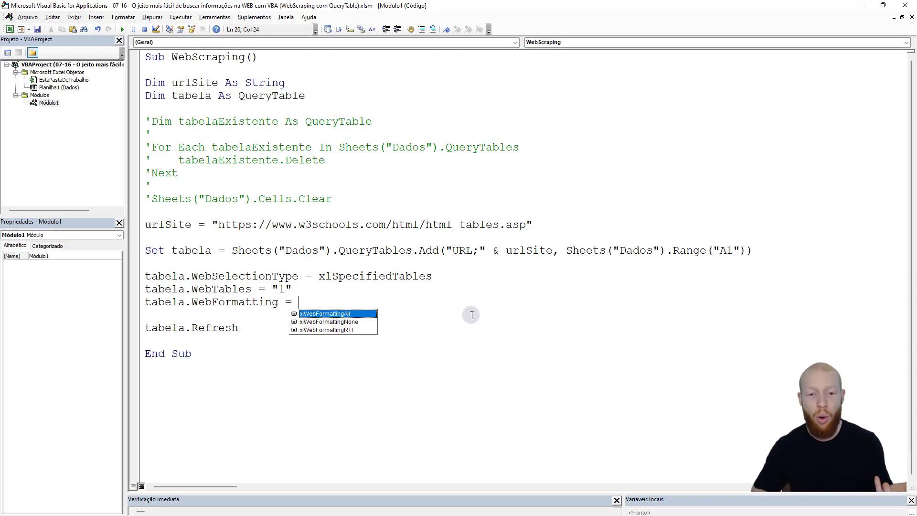
key("Down")
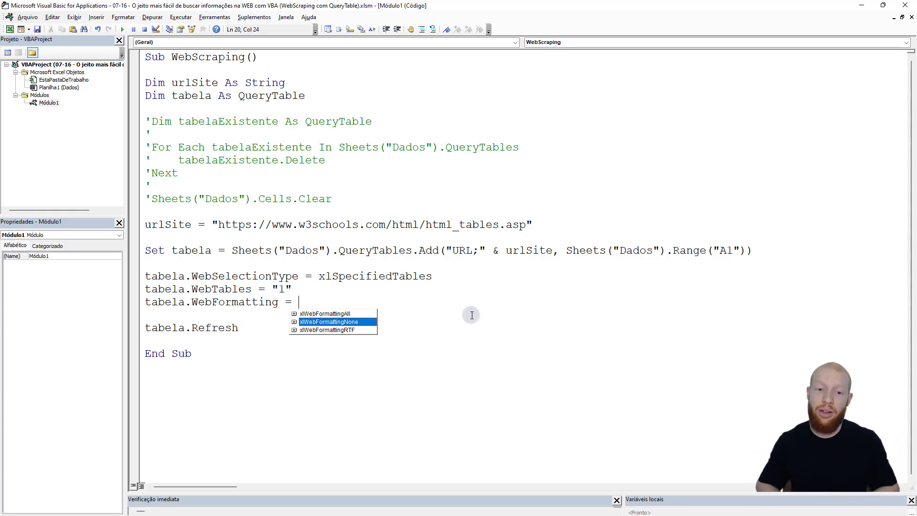
key("Up")
key("alt+Tab")
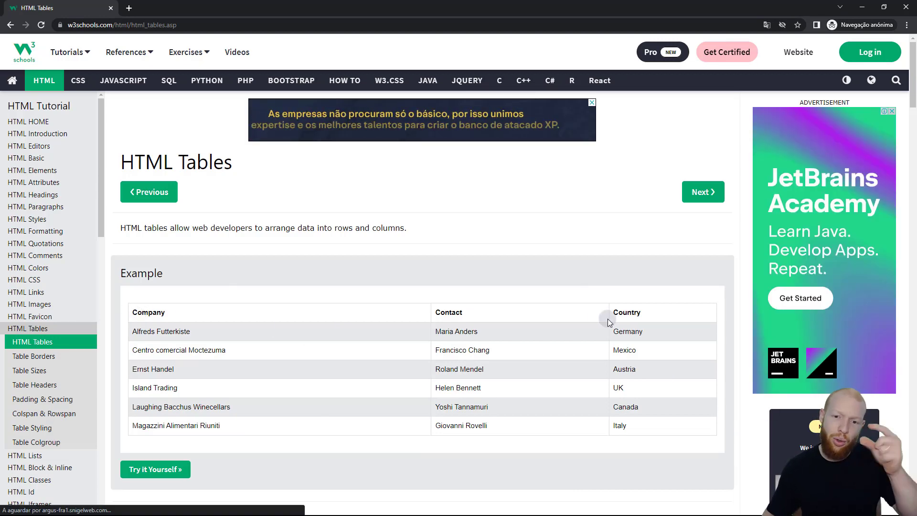
scroll(648, 329, "down", 1)
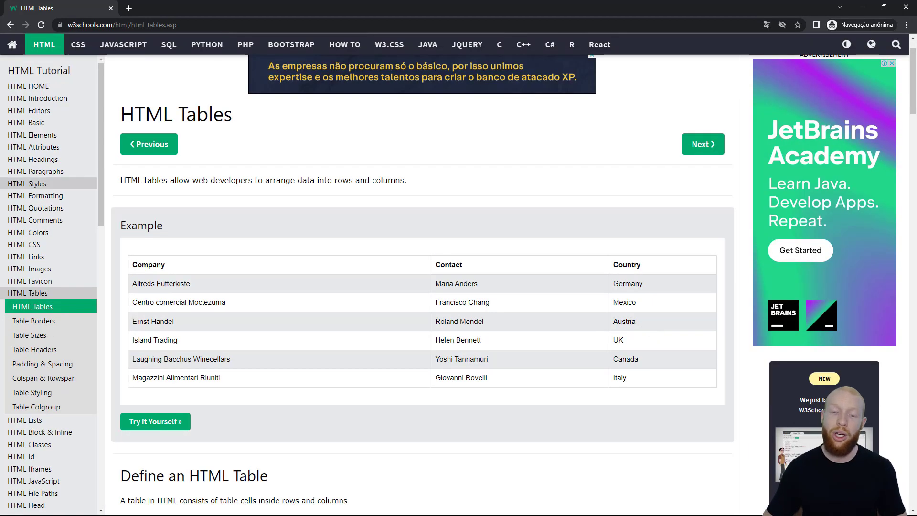
key("alt+Tab")
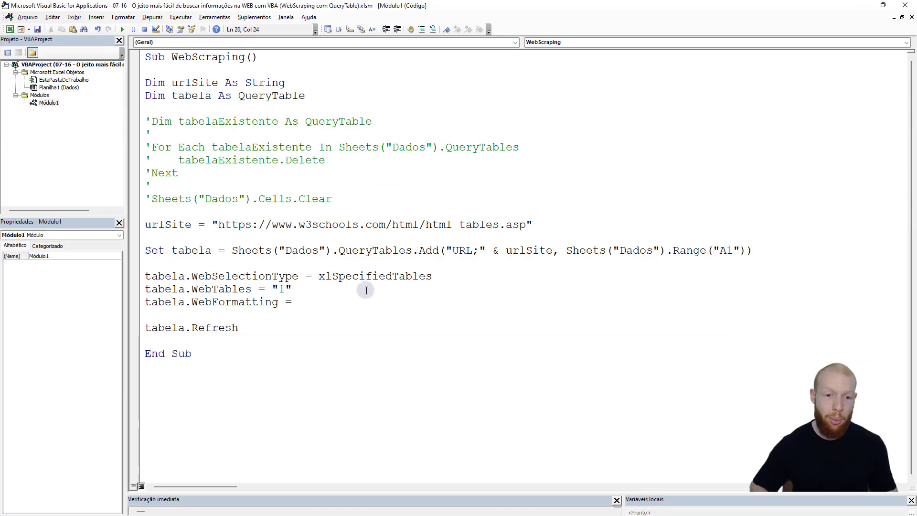
Set WebFormatting to xlWebFormattingNone
type("=")
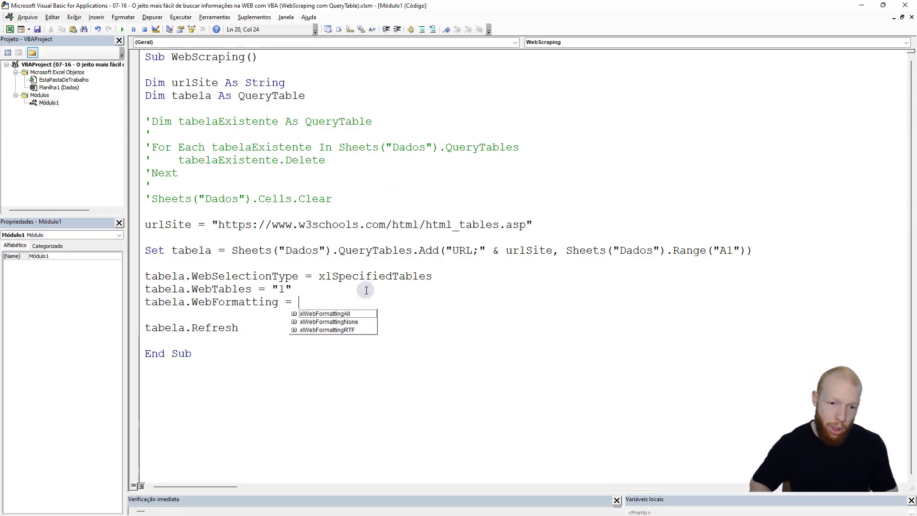
key("Down")
key("Tab")
left_click(429, 359)
left_click(365, 238)
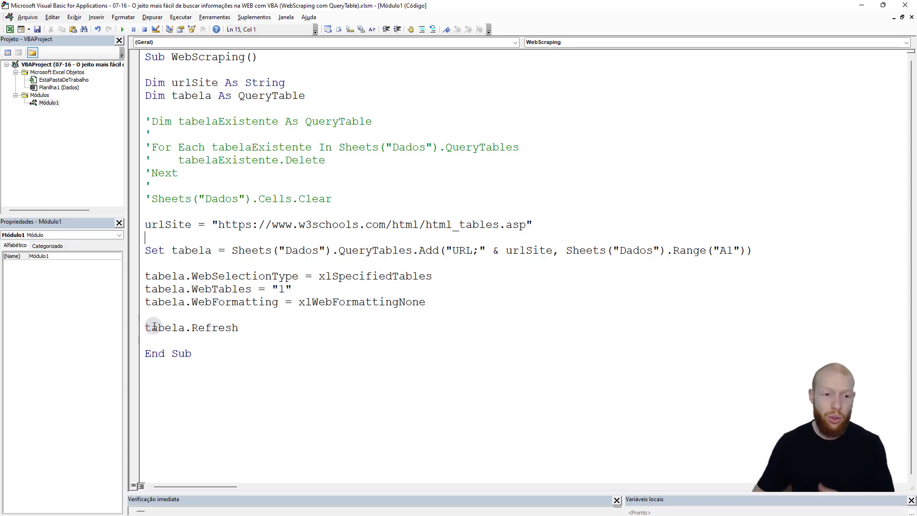
Review the QueryTable declaration, w3schools URL connection, import settings and Refresh line, then show the Dados sheet
left_click(141, 329)
left_click_drag(190, 328, 238, 328)
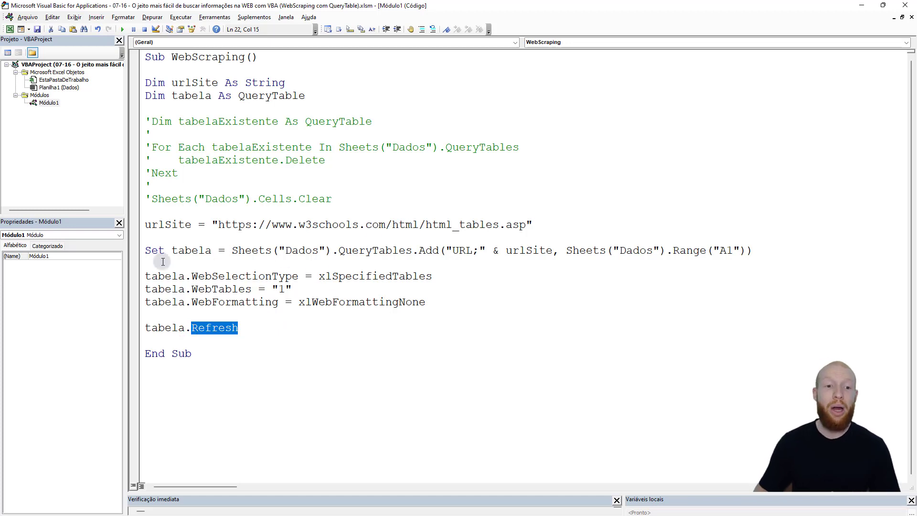
left_click_drag(238, 96, 306, 95)
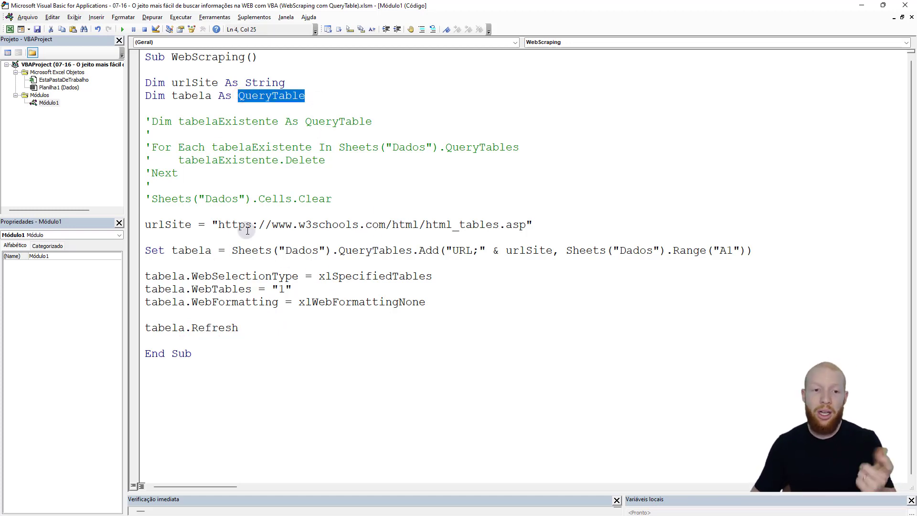
left_click(213, 224)
left_click_drag(213, 224, 555, 230)
mouse_move(446, 250)
left_mouse_down()
mouse_move(593, 250)
mouse_move(554, 250)
left_mouse_up()
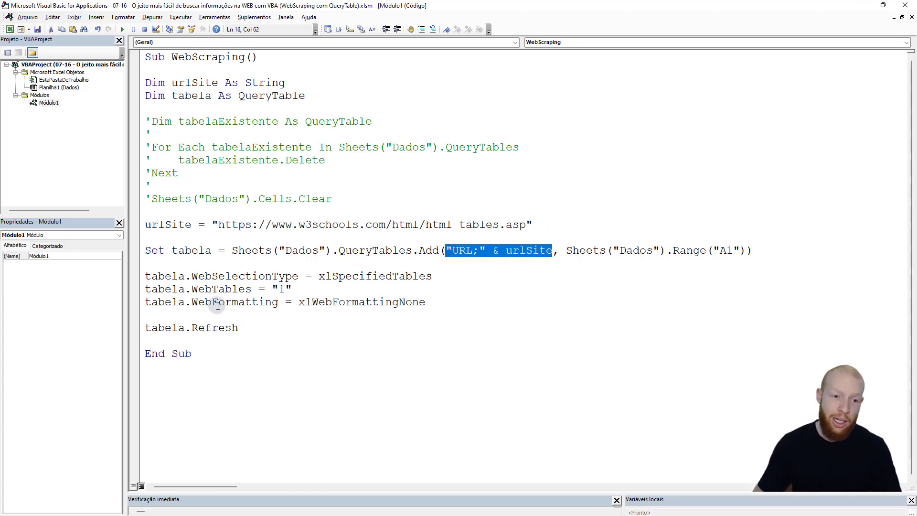
left_click_drag(146, 276, 438, 304)
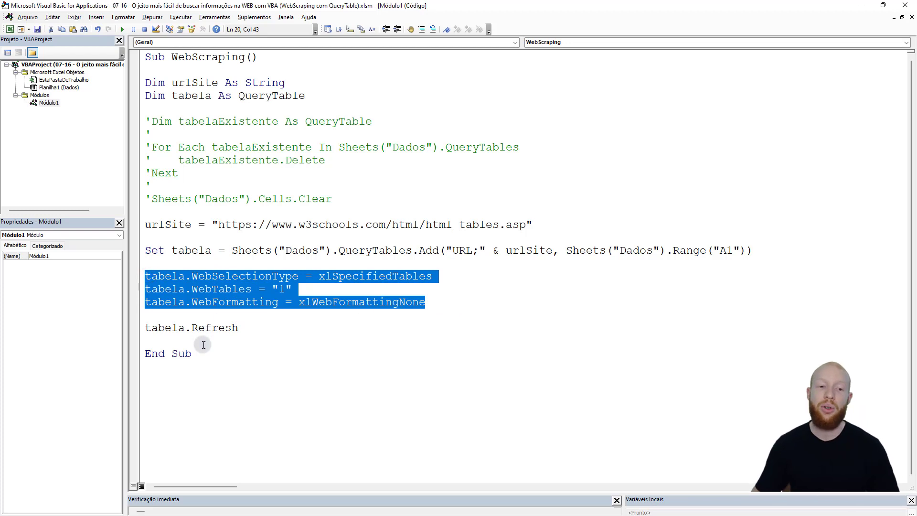
left_click(141, 327)
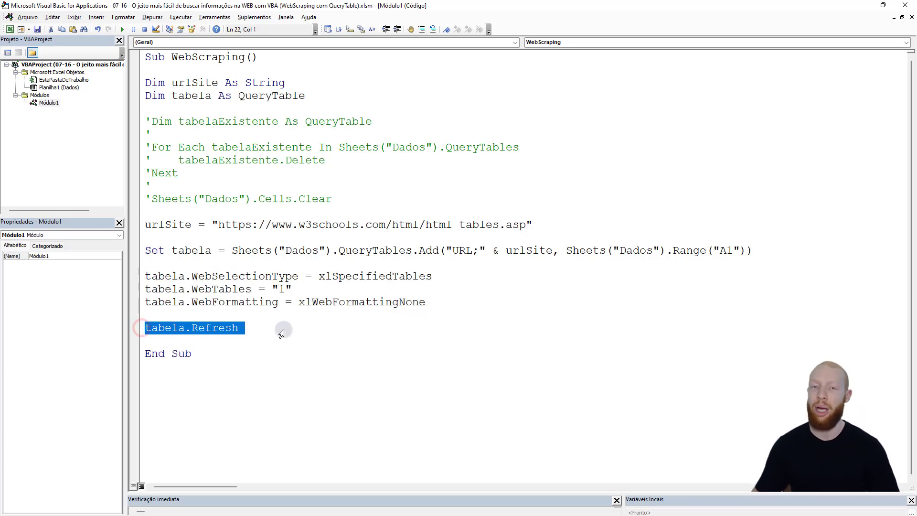
double_click(217, 327)
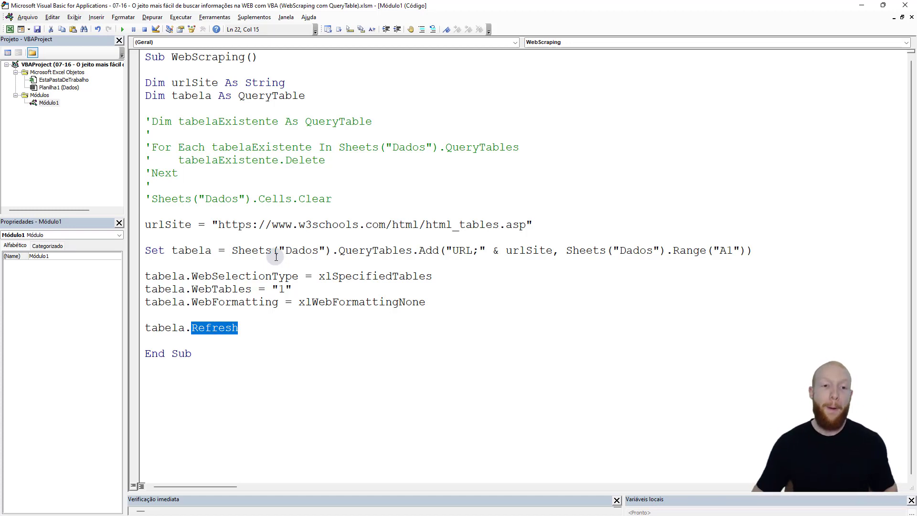
left_click(276, 253)
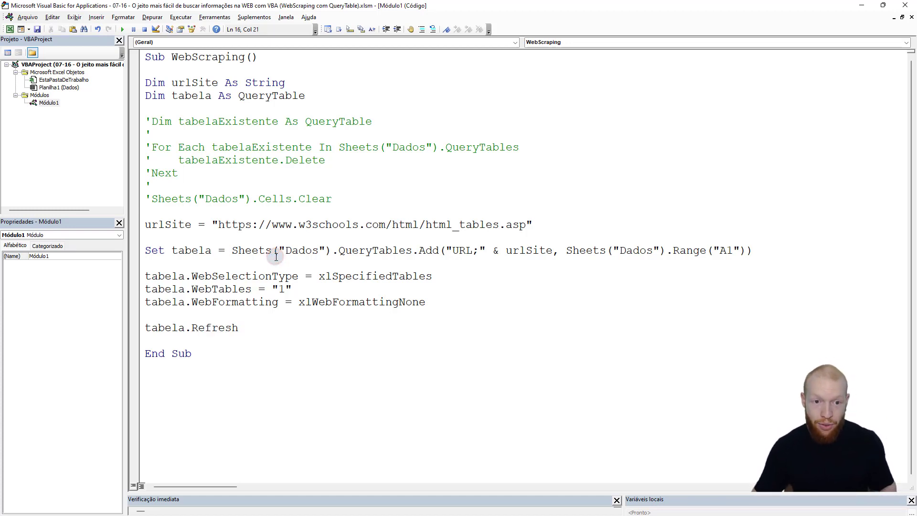
key("alt+Tab")
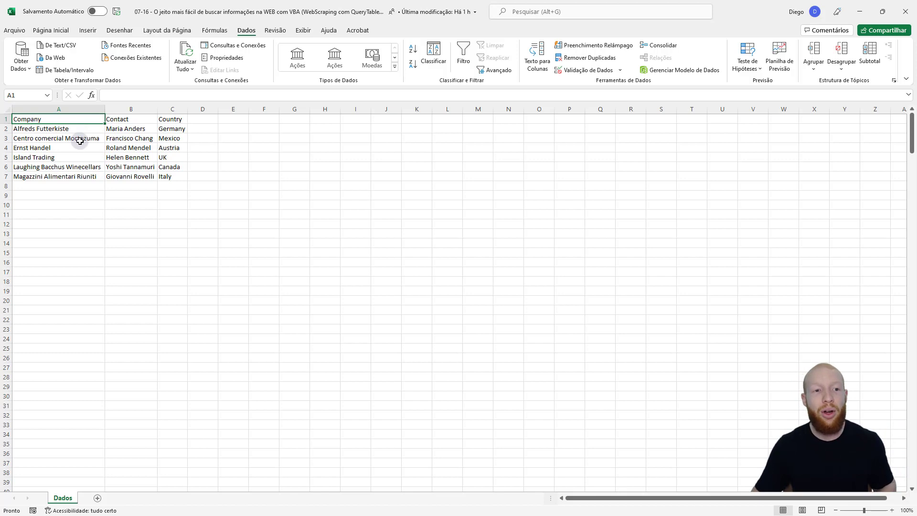
Compare the imported A1:C7 table with the w3schools example in Chrome, then return to the macro code
scroll(79, 141, "up", 3, "ctrl")
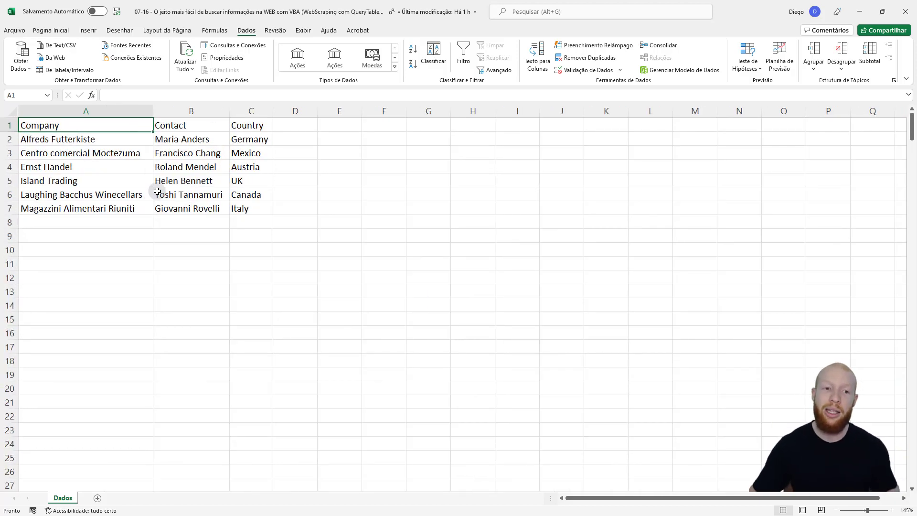
left_click_drag(101, 125, 255, 208)
key("ctrl+c")
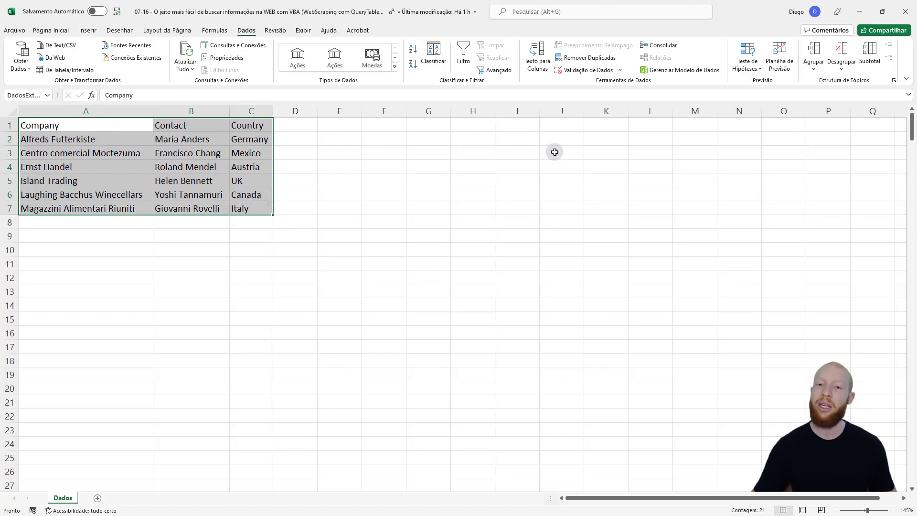
key("alt+Tab")
key("Tab")
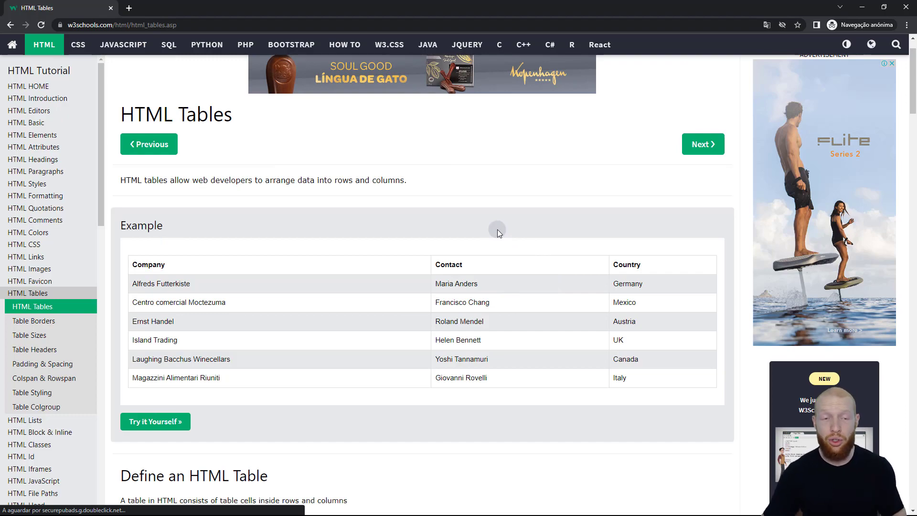
key("alt+Tab")
key("ctrl+v")
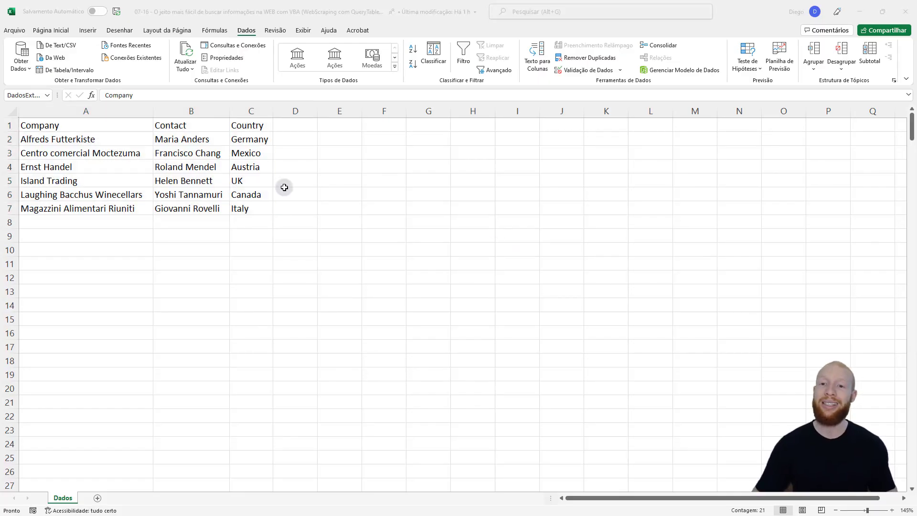
key("alt+F11")
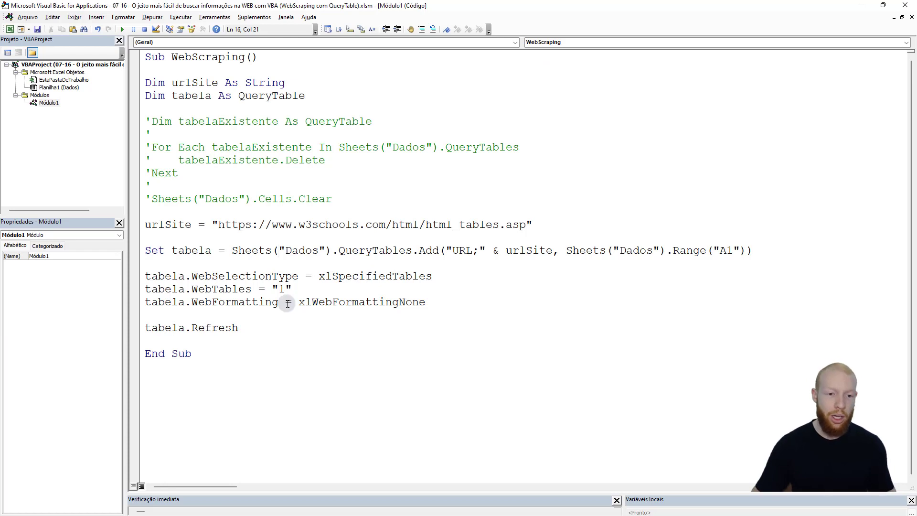
Switch WebFormatting to xlWebFormattingAll and rerun the macro to import a formatted table into A1:C7
left_click_drag(288, 303, 481, 301)
key("BackSpace")
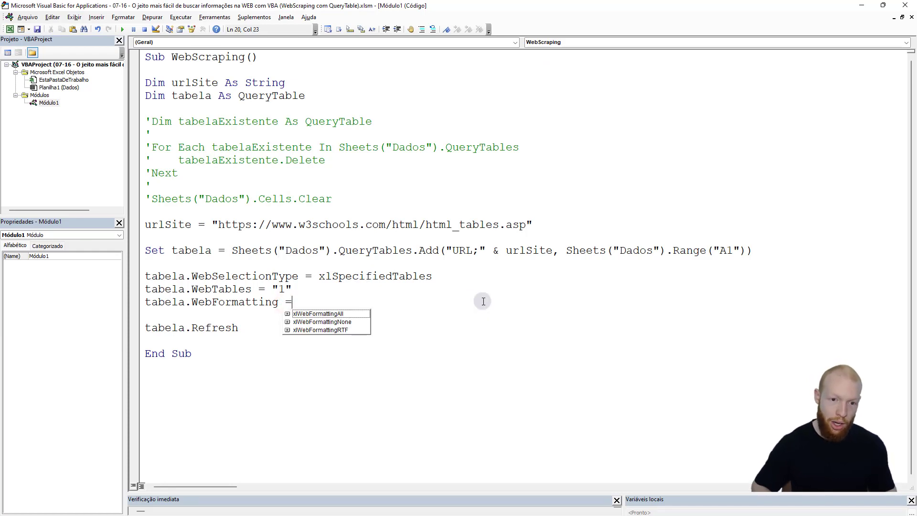
key("Tab")
left_click(427, 370)
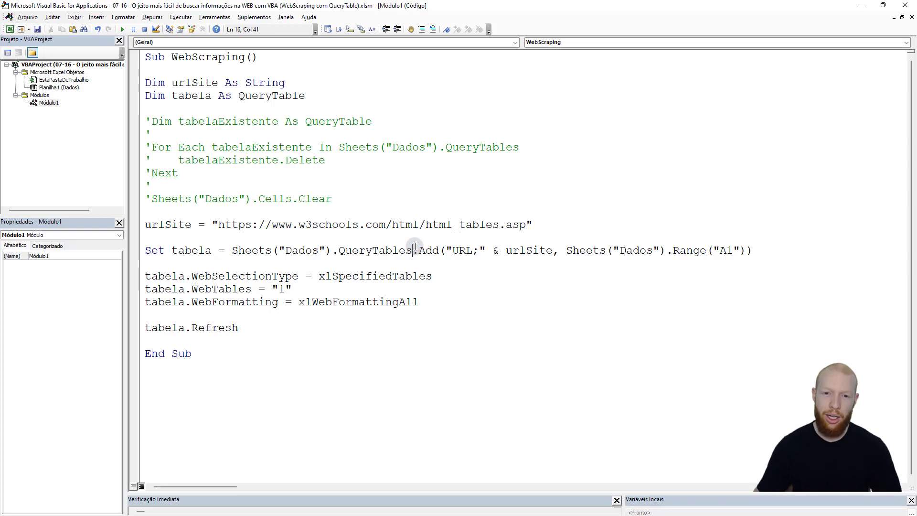
key("F5")
key("alt+F11")
left_click(381, 257)
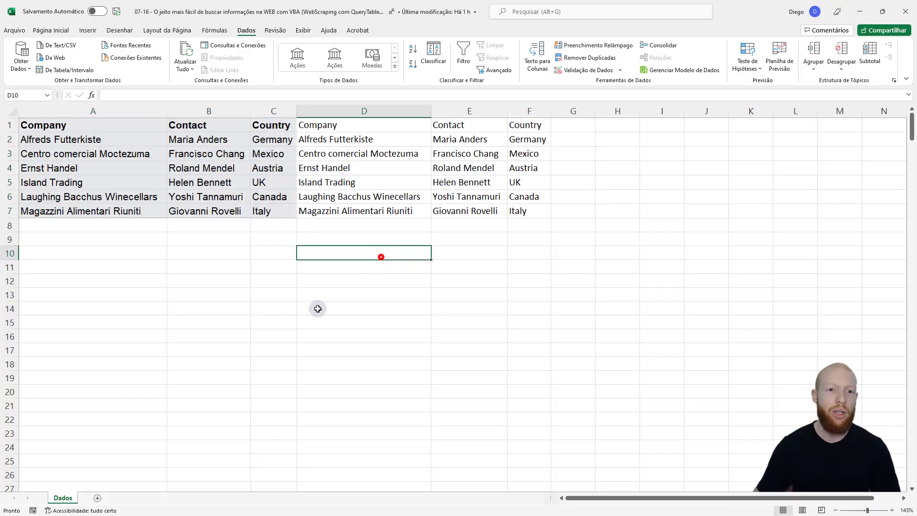
left_click(339, 240)
left_click(314, 266)
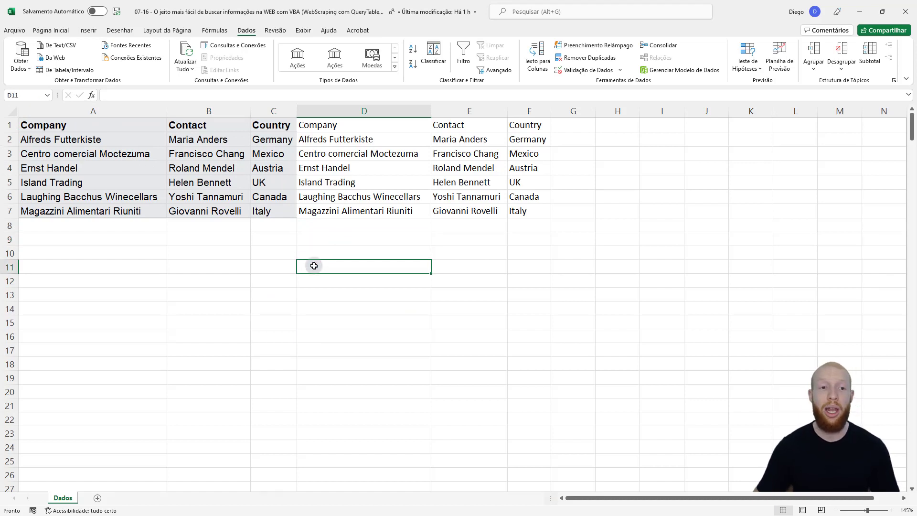
left_click(82, 125)
left_click(269, 129)
left_click_drag(104, 127, 297, 221)
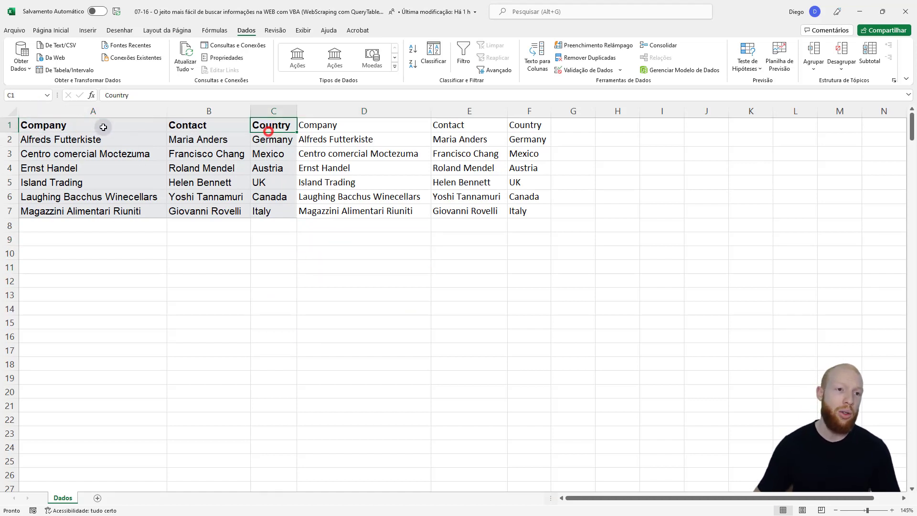
left_click(286, 283)
left_click(262, 211)
key("ctrl+a")
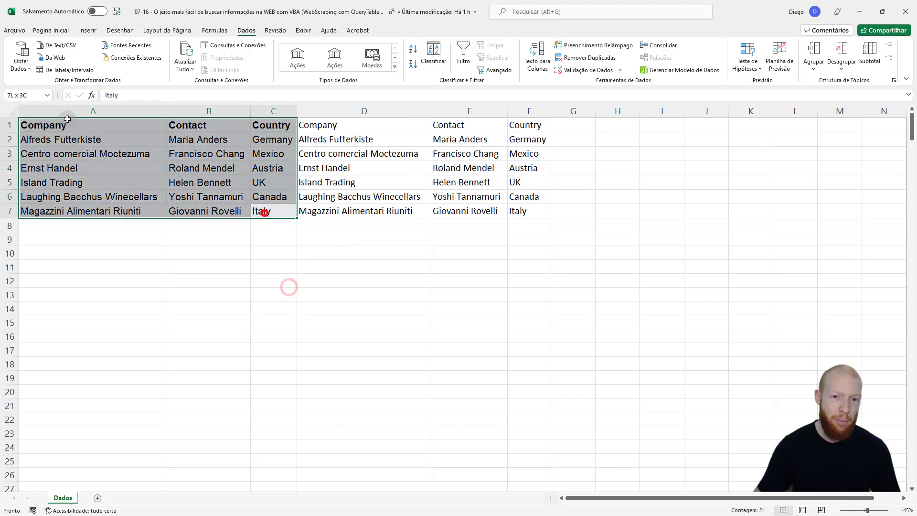
left_click(304, 225)
left_click(469, 256)
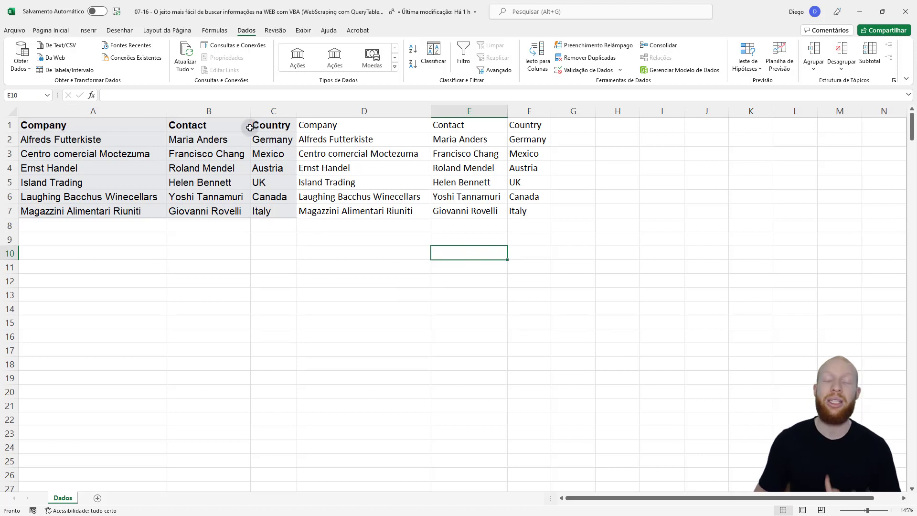
left_click(40, 125)
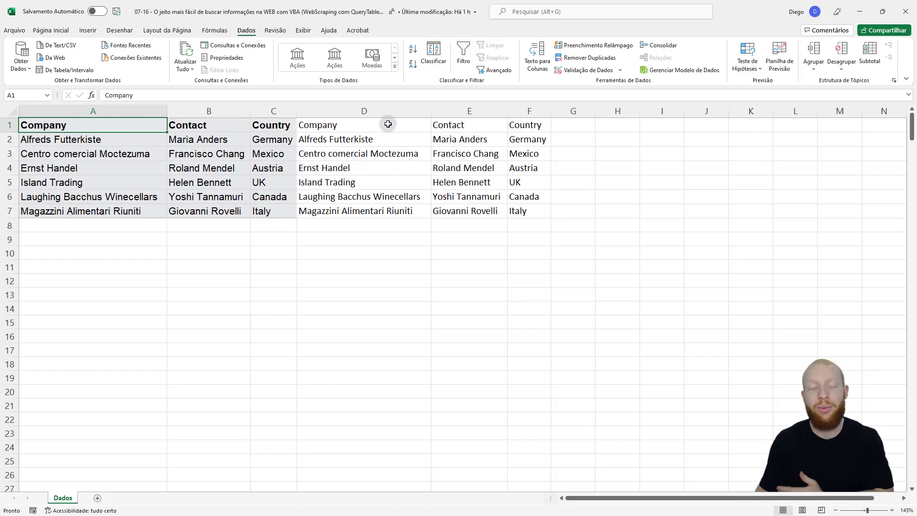
key("alt+F11")
left_click_drag(146, 122, 346, 196)
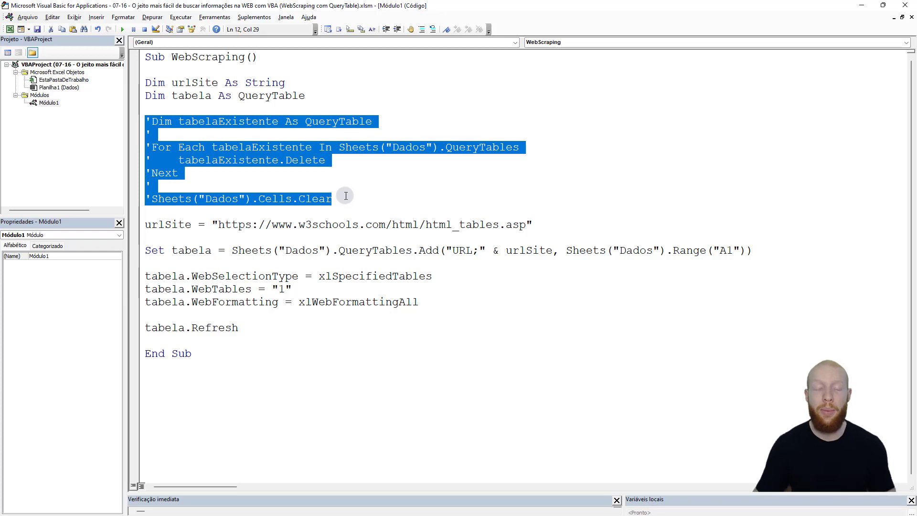
left_click_drag(146, 227, 308, 329)
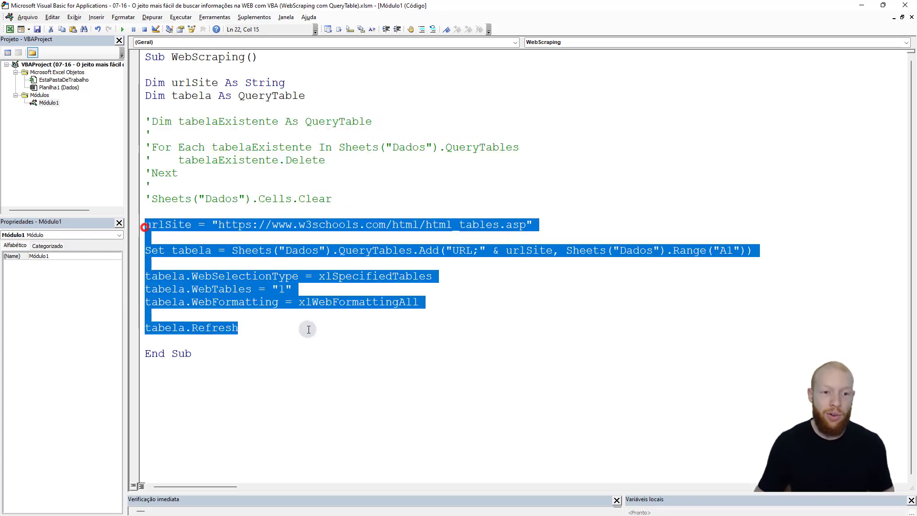
key("alt+F11")
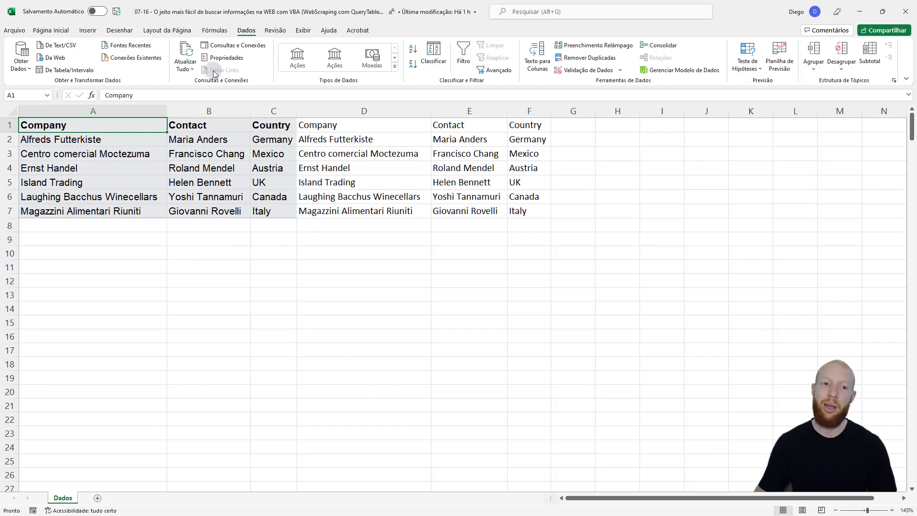
Delete the Conexão and Conexão1 connections from the Queries and Connections pane
left_click(243, 46)
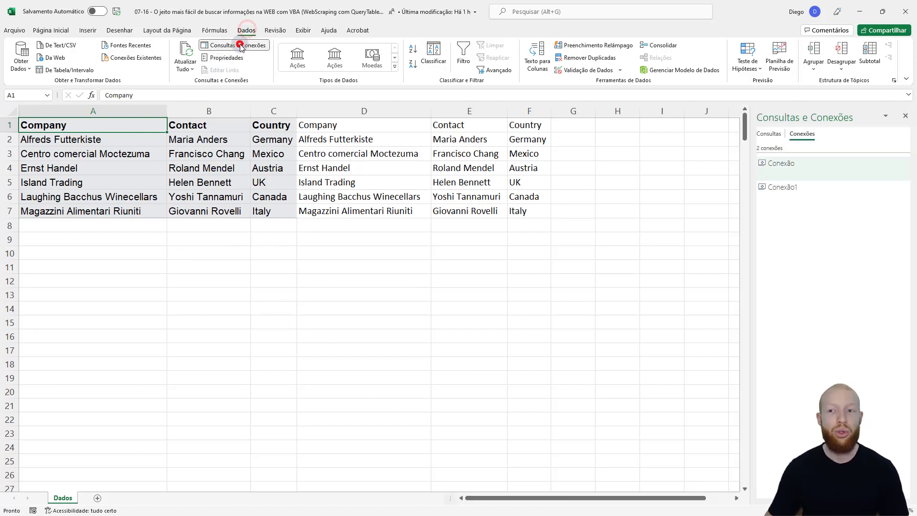
right_click(791, 168)
left_click(824, 185)
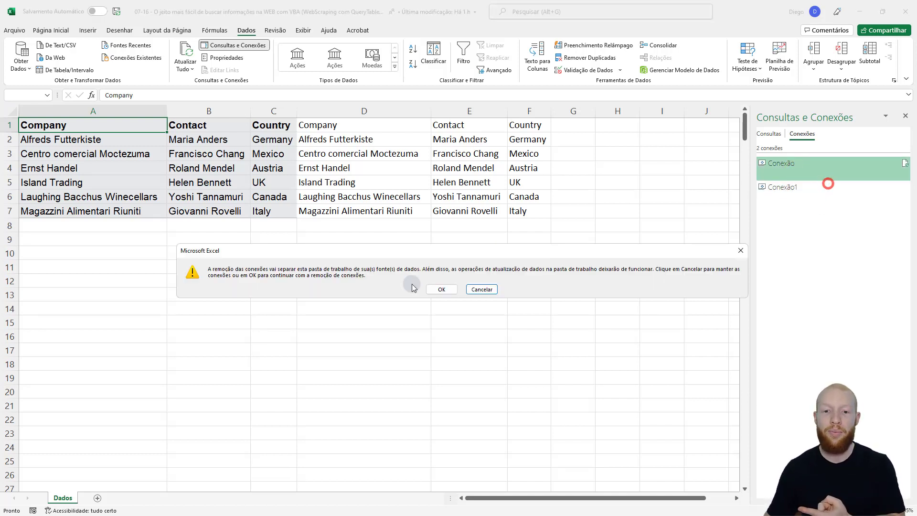
left_click(431, 289)
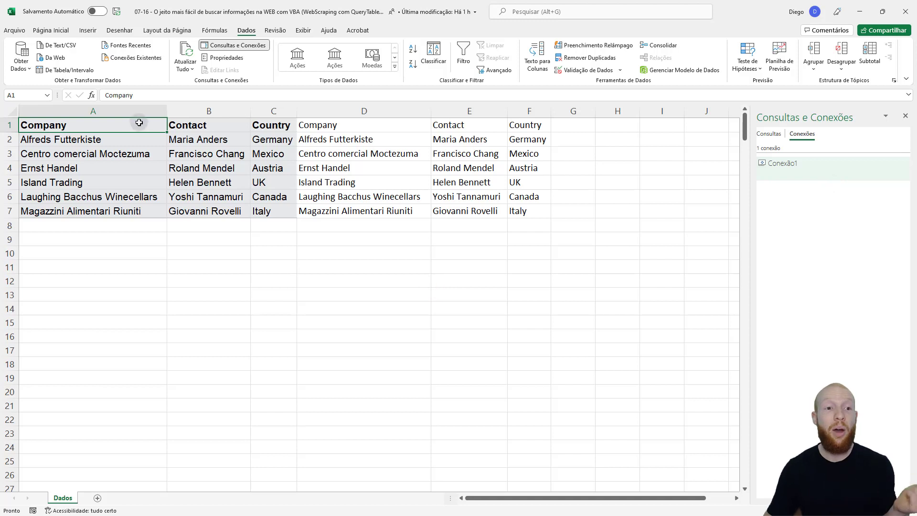
left_click_drag(138, 122, 586, 302)
right_click(812, 168)
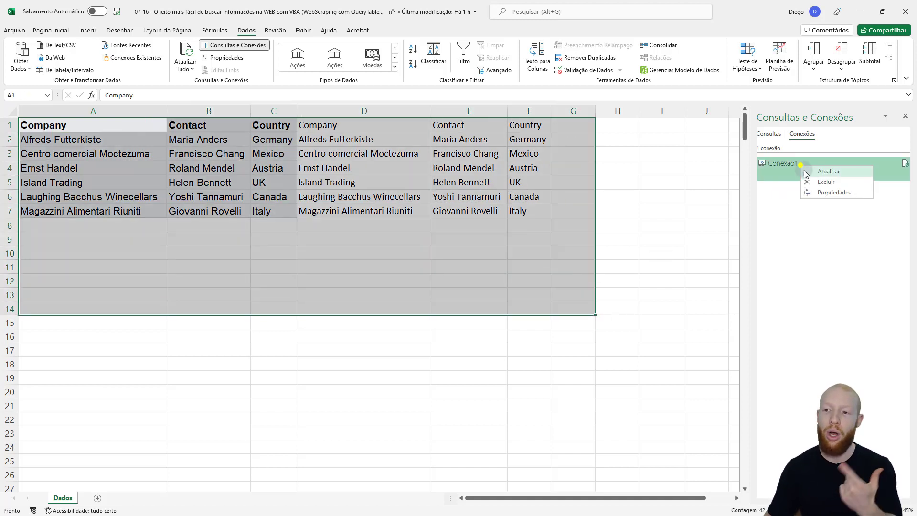
left_click(833, 182)
left_click(441, 289)
left_click(448, 239)
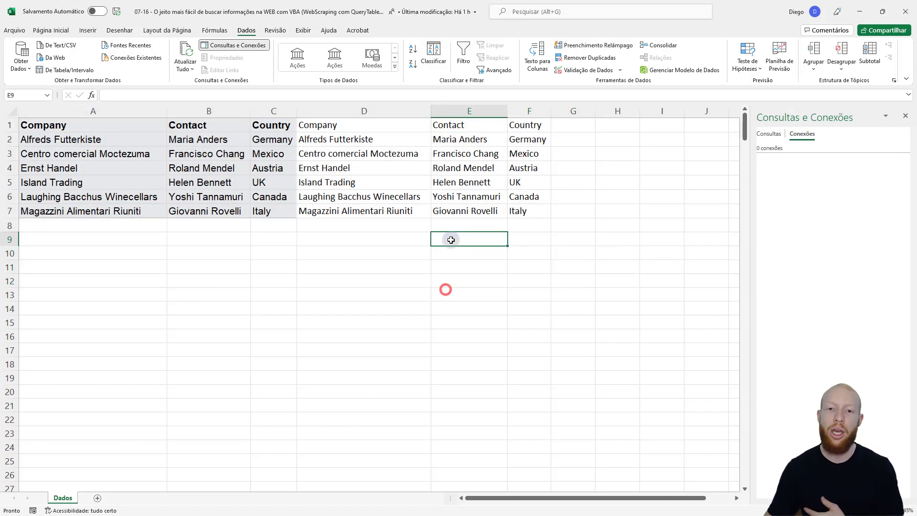
key("alt+F11")
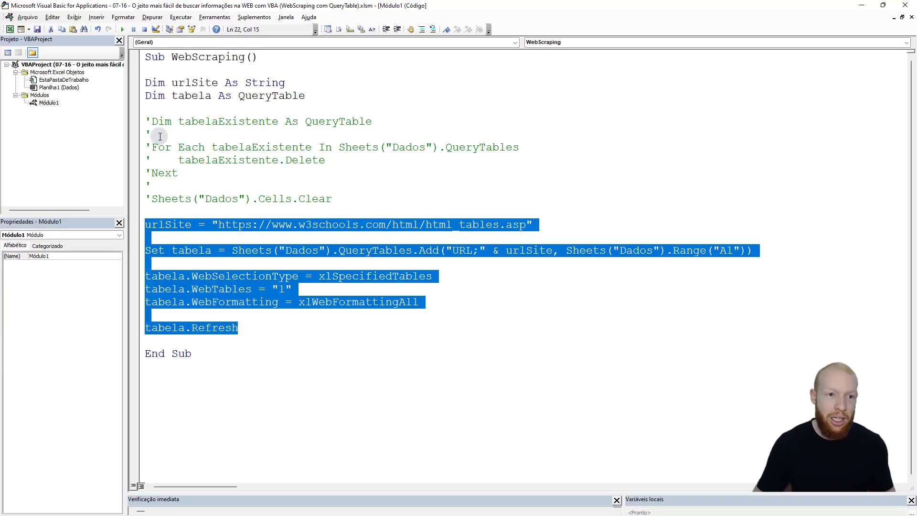
Wipe the whole Dados sheet with Ctrl+A and Ctrl+minus, and close the connections pane
left_click_drag(148, 146, 177, 173)
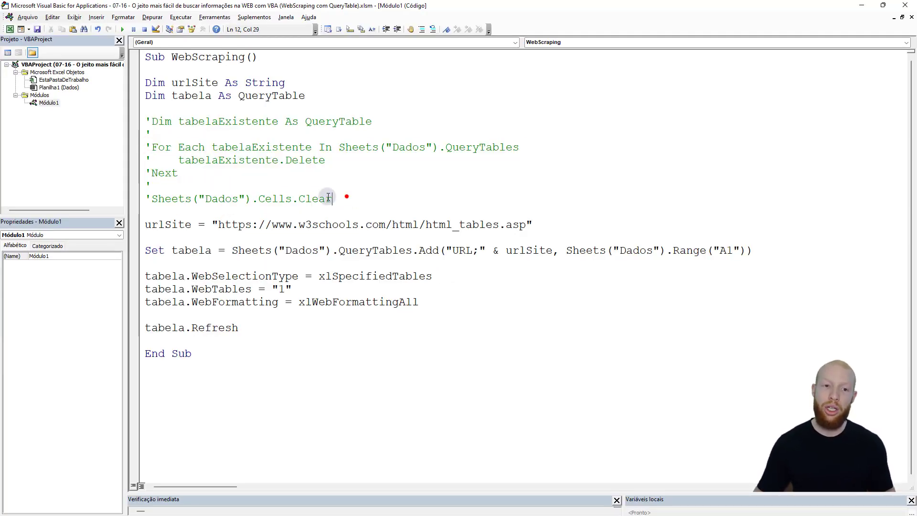
left_click_drag(344, 198, 120, 193)
key("alt+F11")
left_click(30, 124)
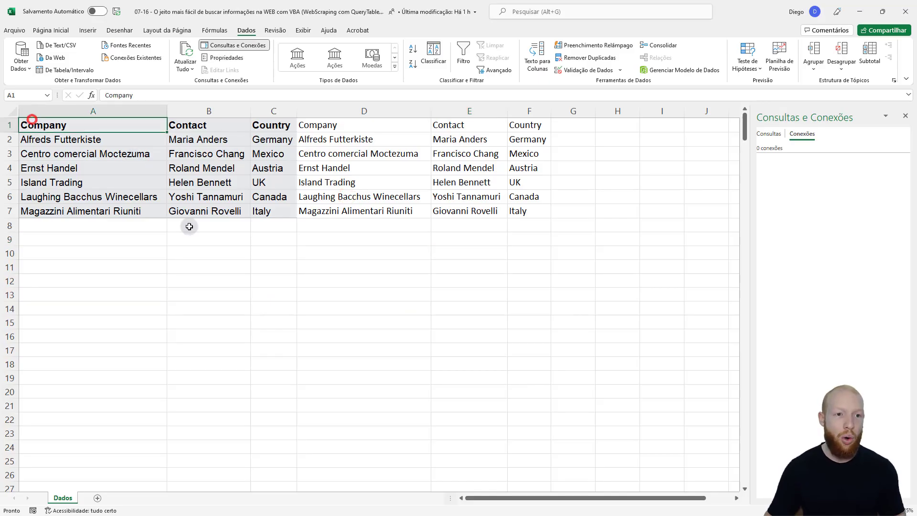
key("ctrl+a")
key("ctrl+a")
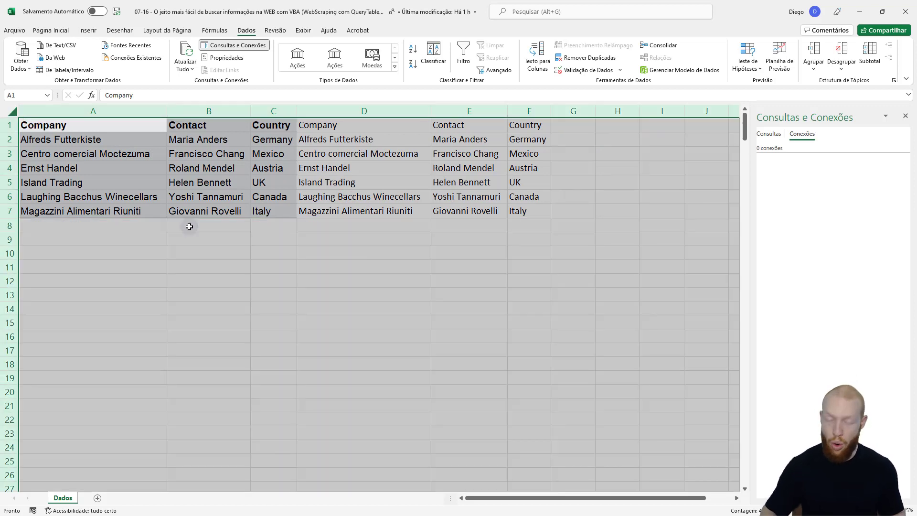
key("ctrl+minus")
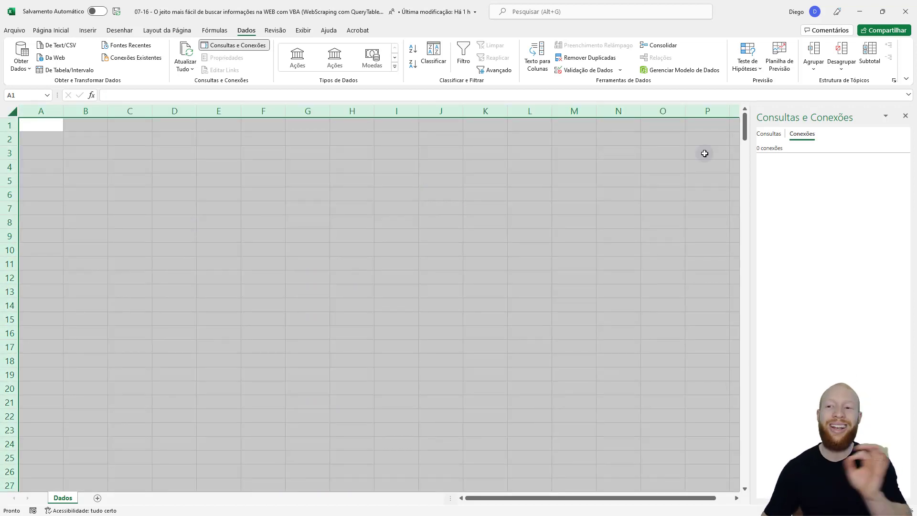
left_click(906, 115)
left_click(46, 126)
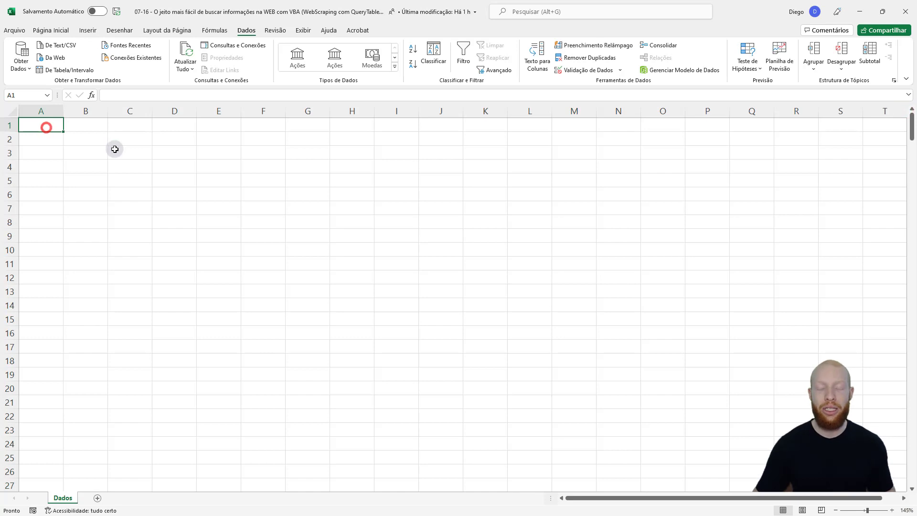
key("alt")
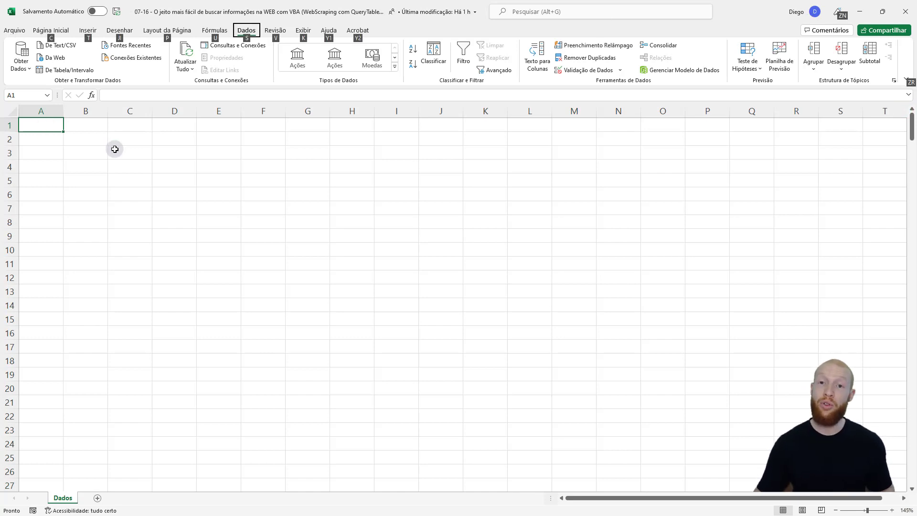
key("alt+F11")
left_click(148, 121, "shift")
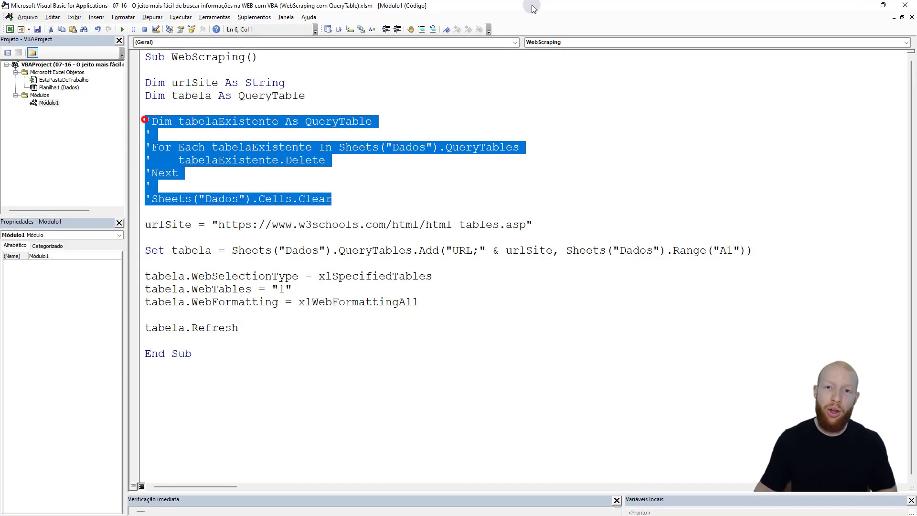
left_click(432, 30)
left_click(152, 107)
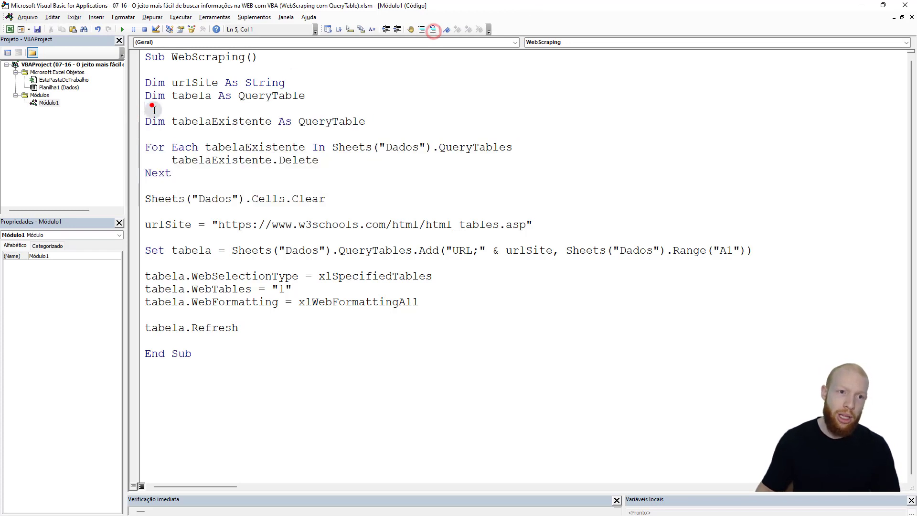
key("BackSpace")
left_click_drag(155, 114, 360, 111)
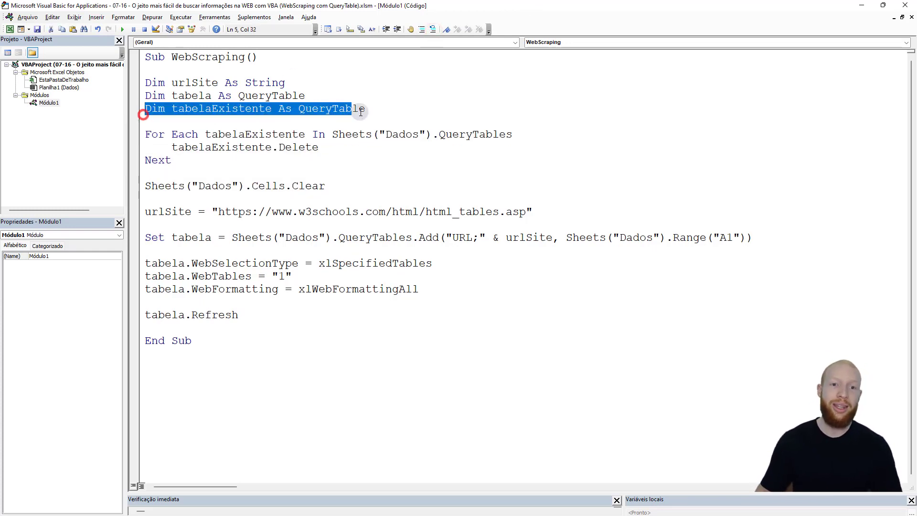
double_click(220, 109)
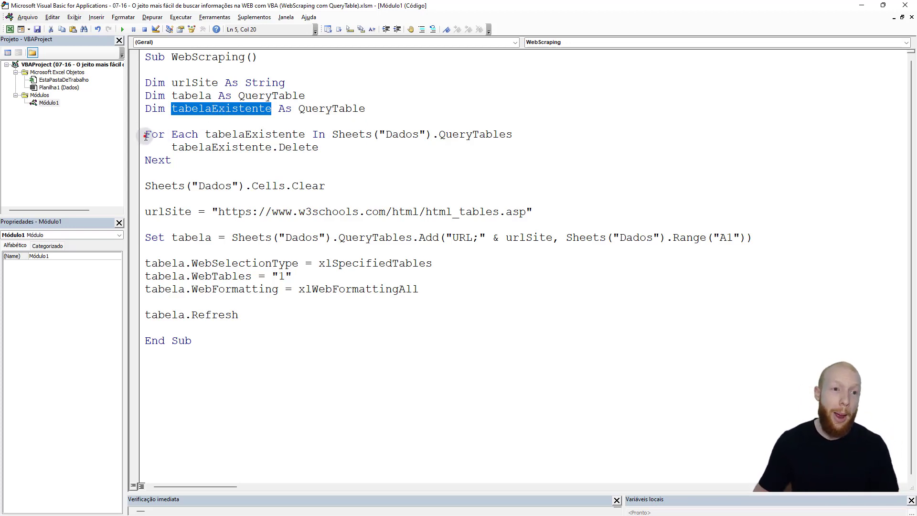
left_click_drag(145, 136, 537, 136)
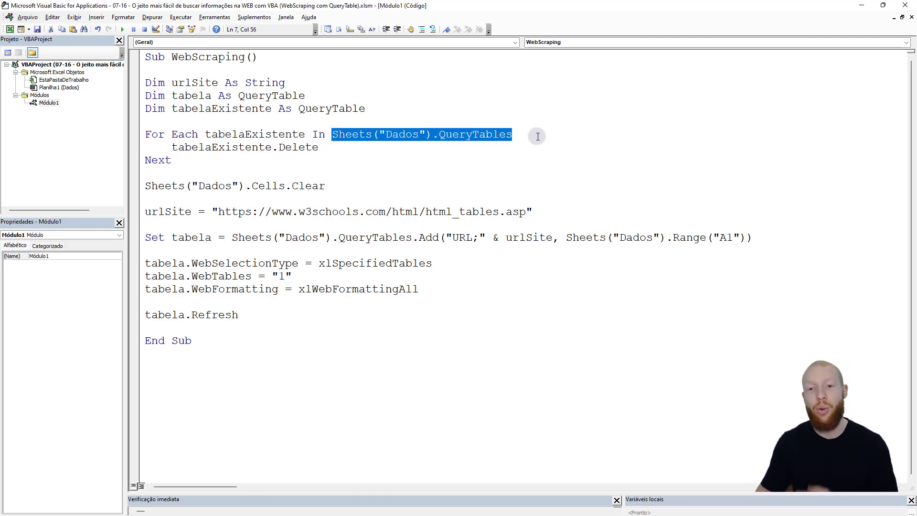
double_click(488, 136)
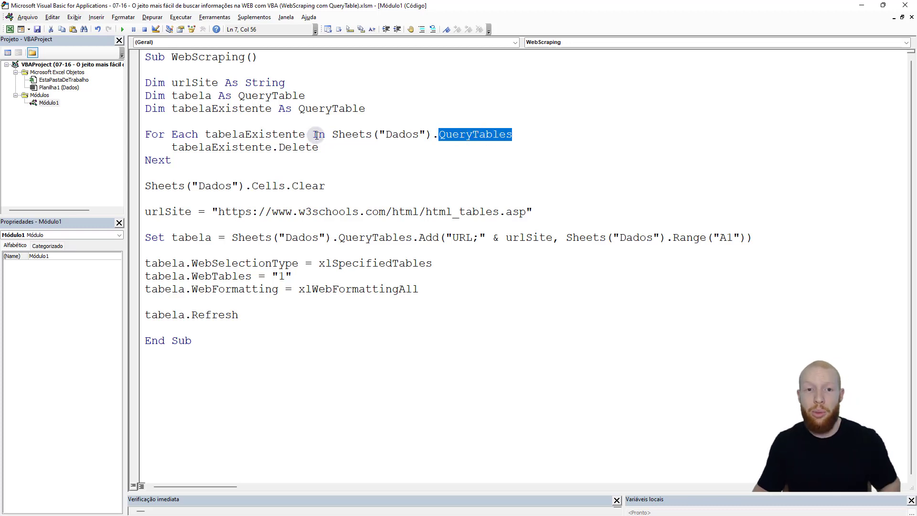
left_click_drag(333, 135, 431, 138)
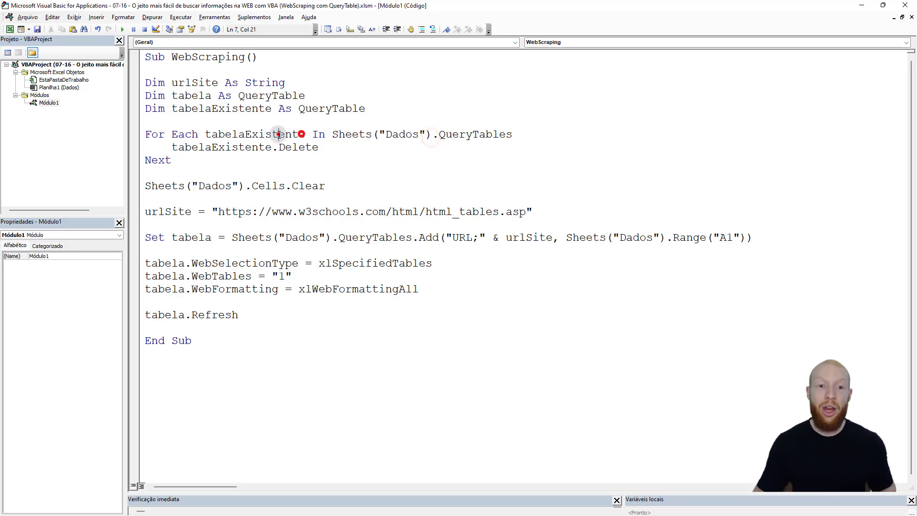
double_click(301, 134)
left_click(191, 133)
left_click(193, 159)
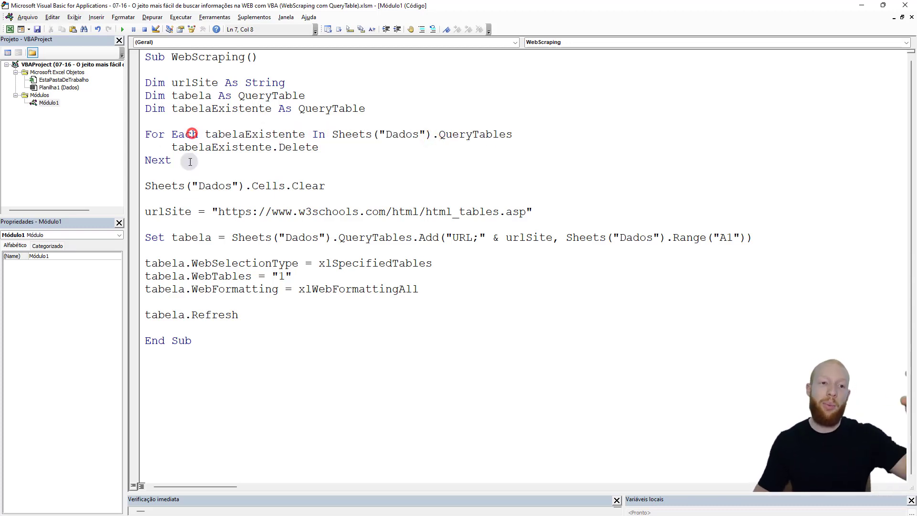
left_click(190, 158)
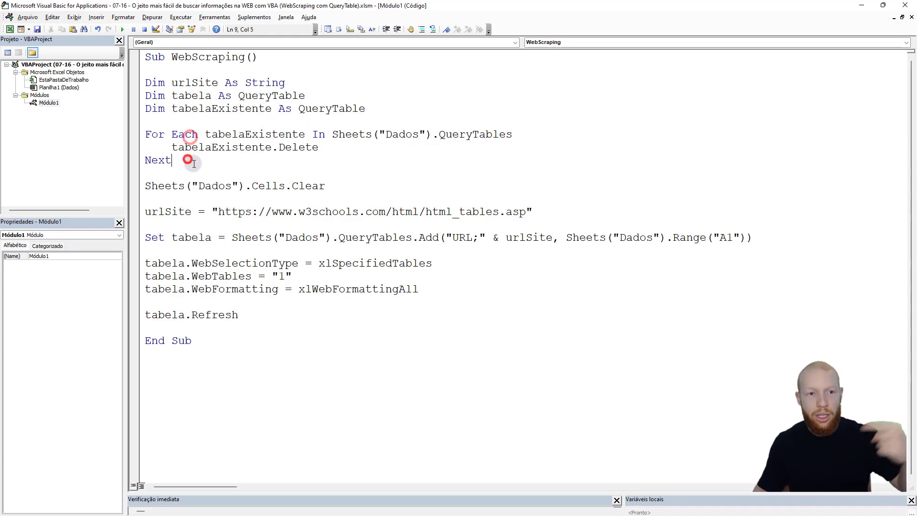
left_click(185, 162)
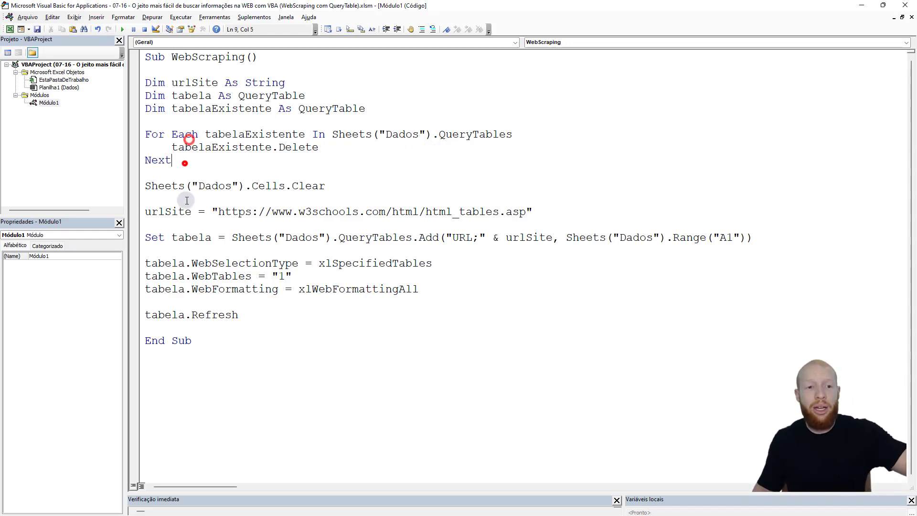
left_click(176, 135)
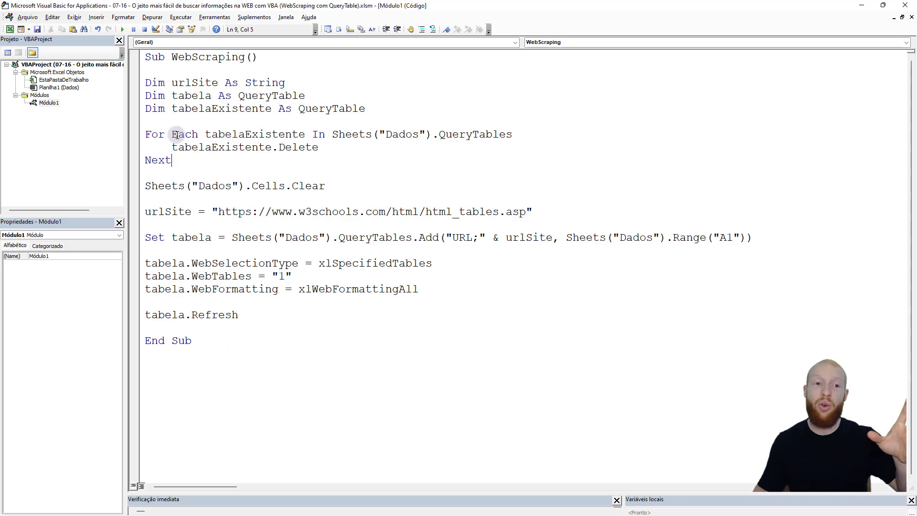
left_click(211, 146)
double_click(187, 147)
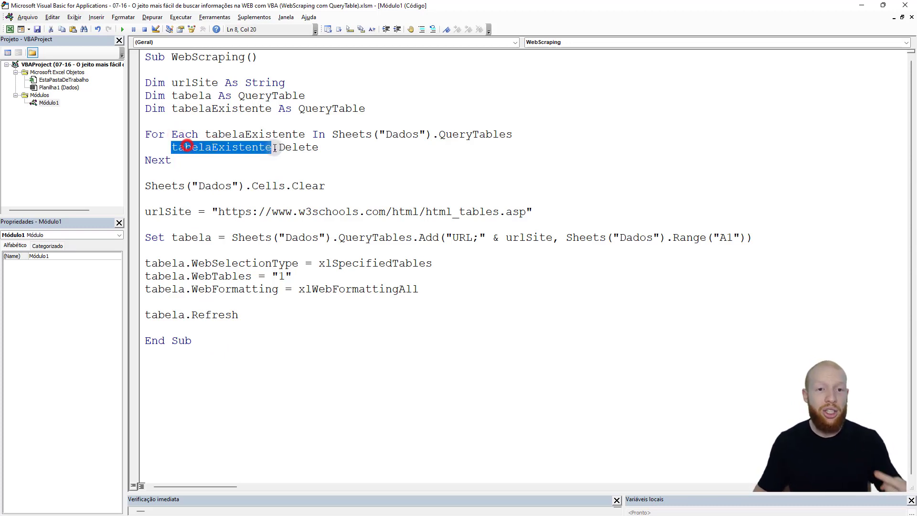
double_click(298, 147)
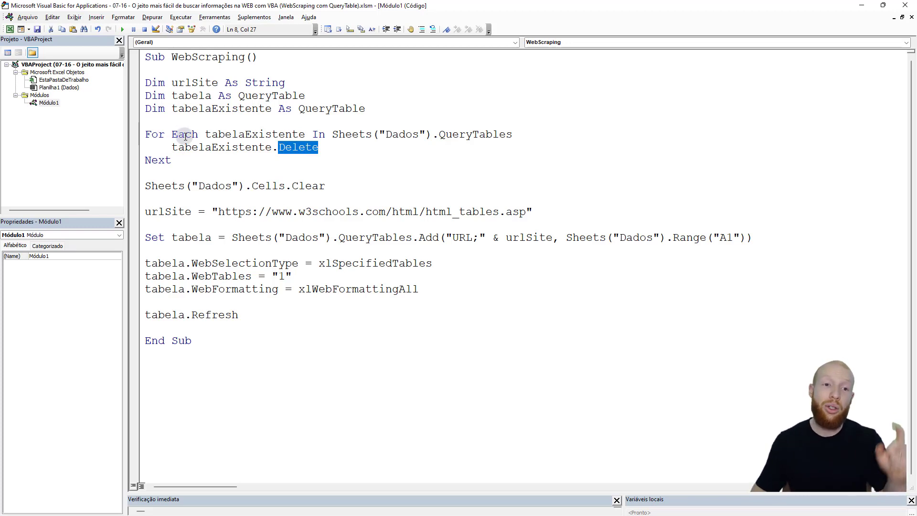
double_click(467, 136)
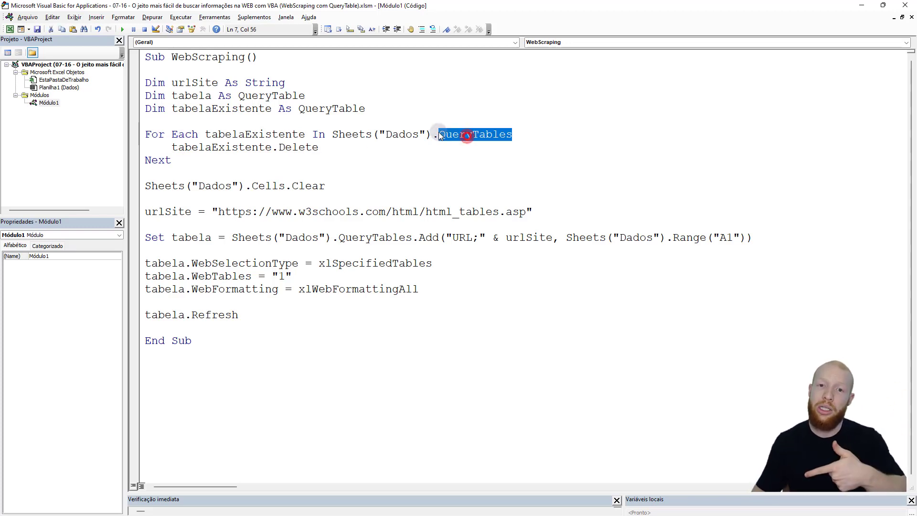
left_click_drag(434, 135, 332, 135)
double_click(244, 134)
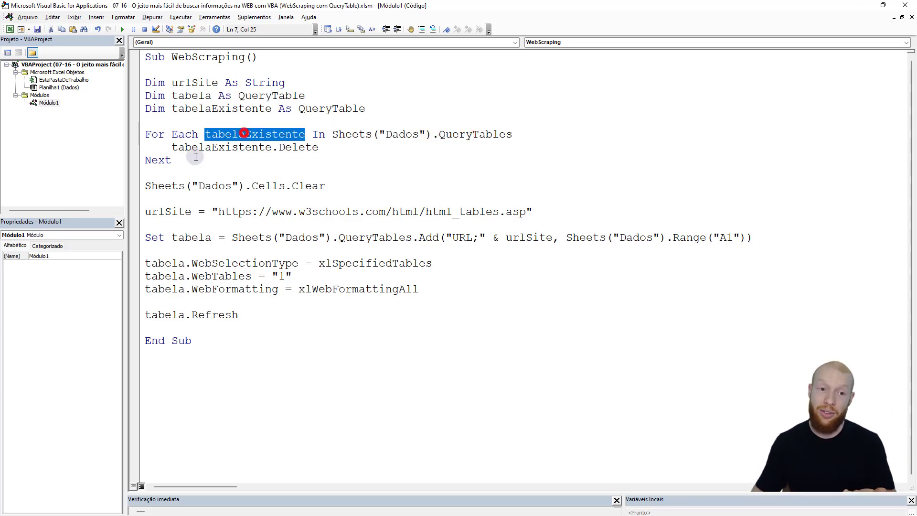
left_click_drag(198, 149, 273, 149)
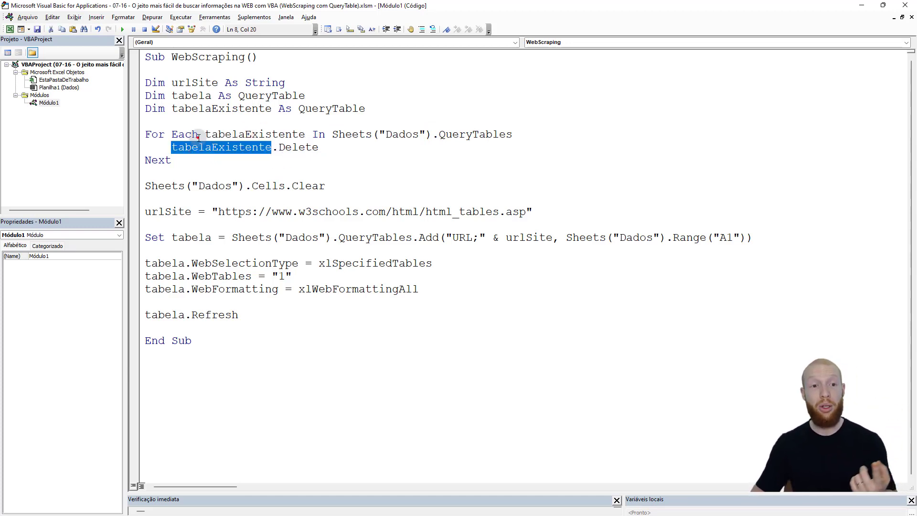
left_click_drag(197, 137, 141, 133)
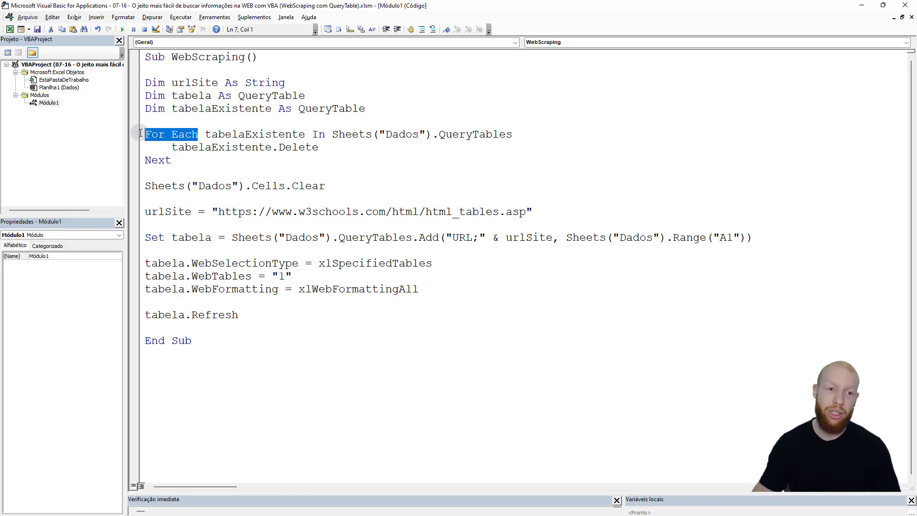
Highlight the For Each block and the Sheets("Dados").Cells line, and show the whole Dados sheet
left_click(179, 156, "shift")
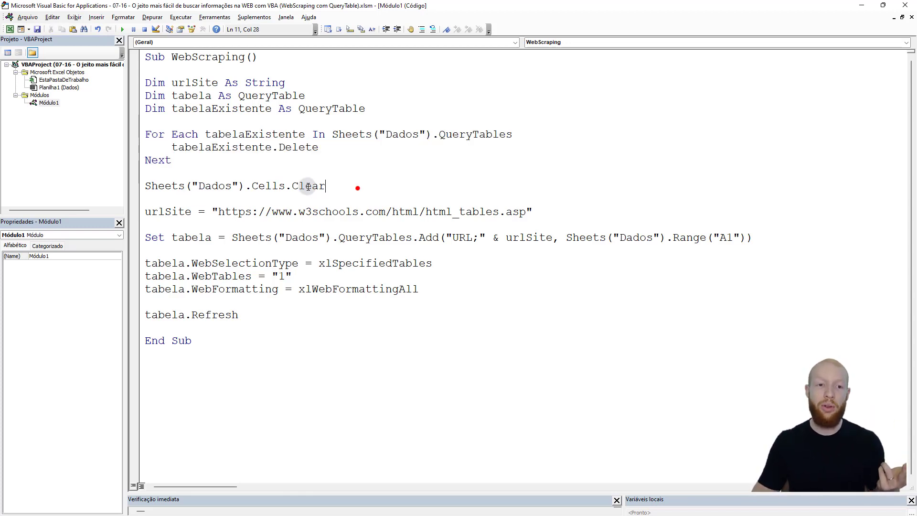
left_click_drag(350, 191, 146, 174)
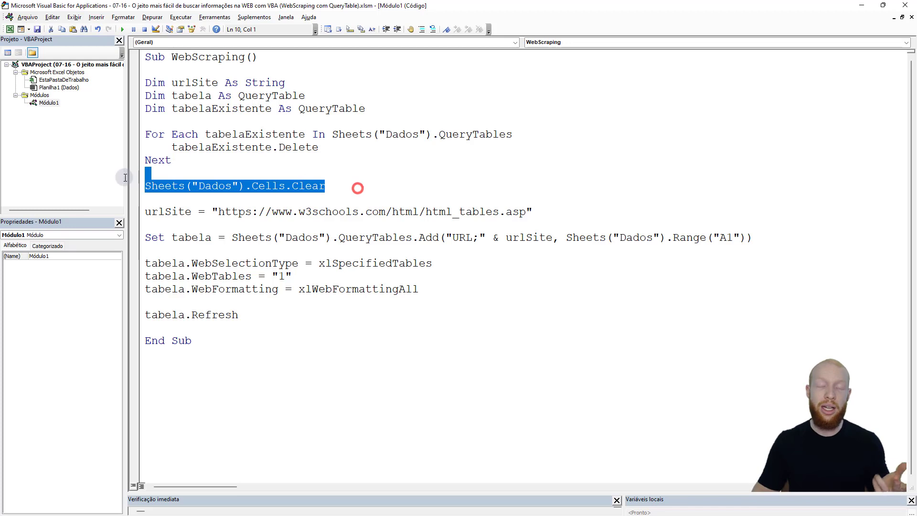
double_click(175, 186)
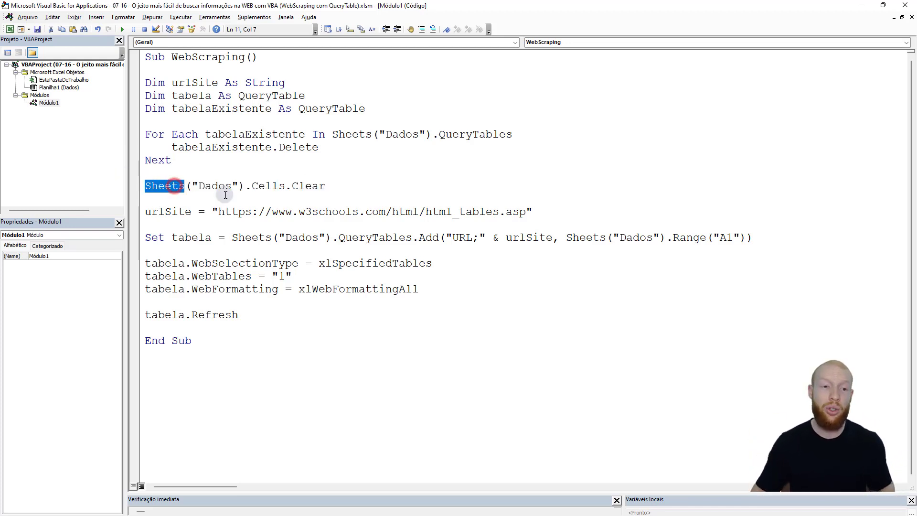
left_click(246, 191, "shift")
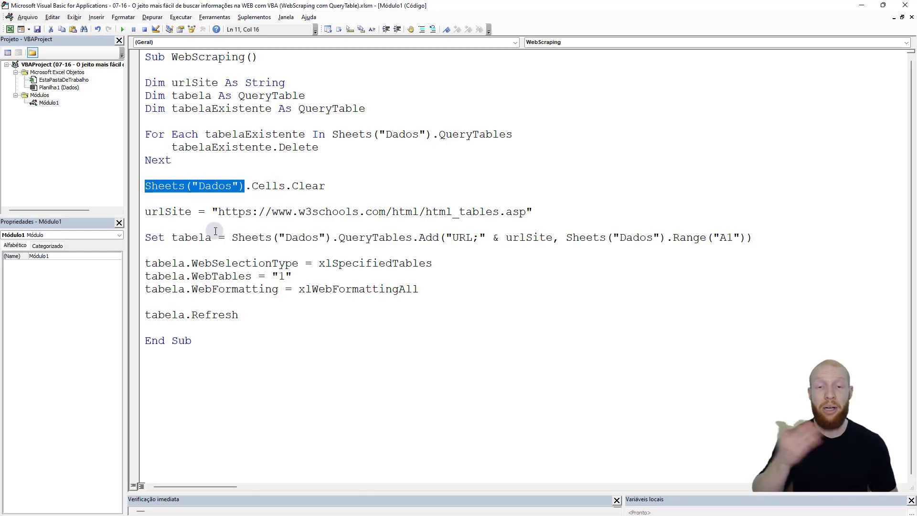
left_click(284, 186, "shift")
key("alt+F11")
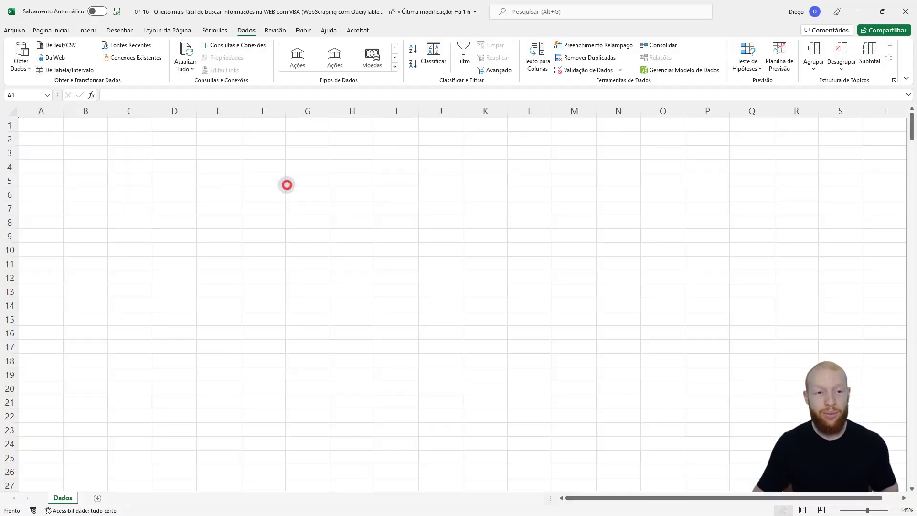
left_click(15, 111)
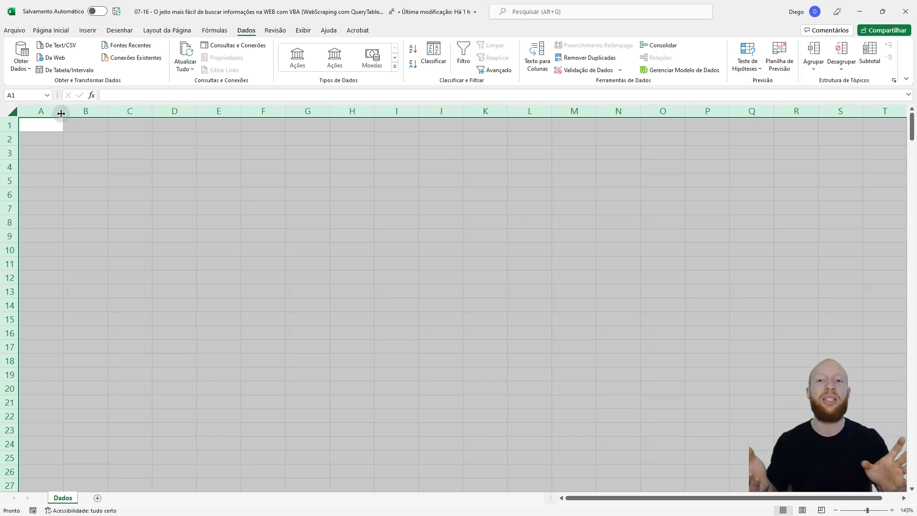
key("alt+F11")
Replace Clear with delete in Sheets("Dados").Cells.Clear
left_click_drag(291, 188, 341, 192)
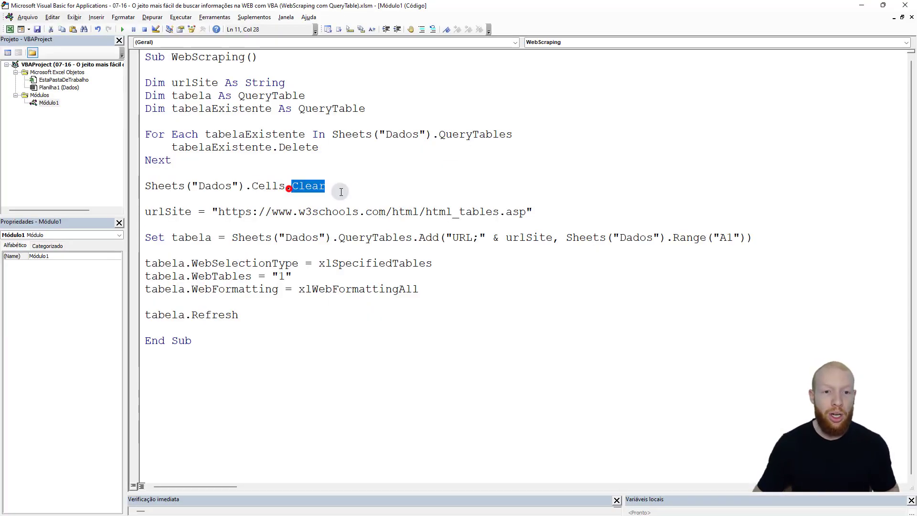
key("alt+F11")
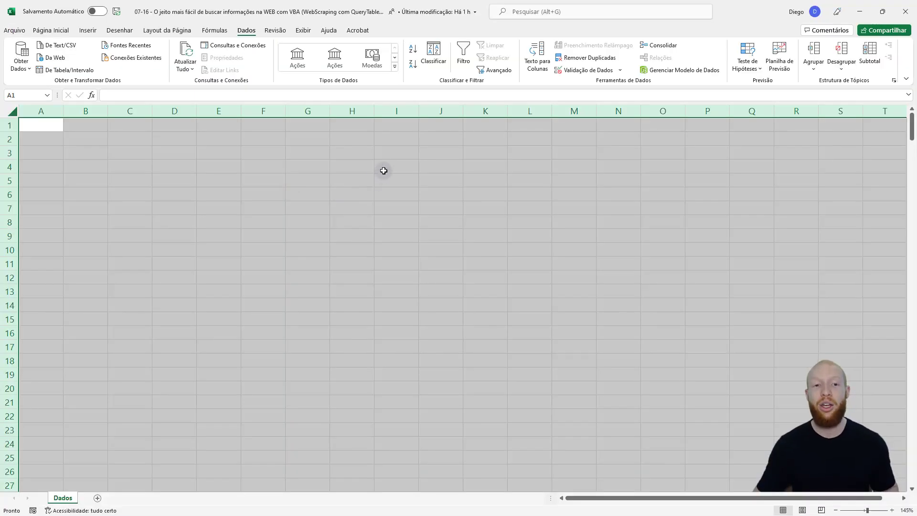
key("alt+F11")
type("delete")
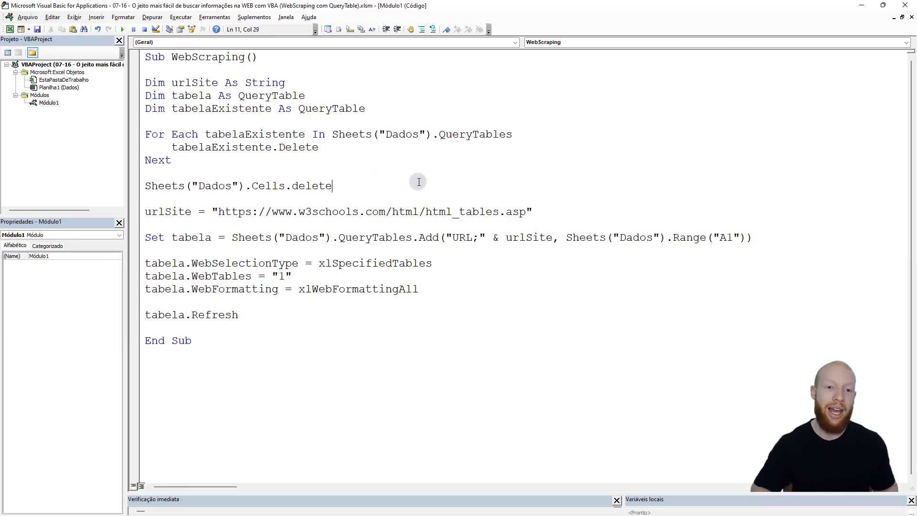
key("alt+F11")
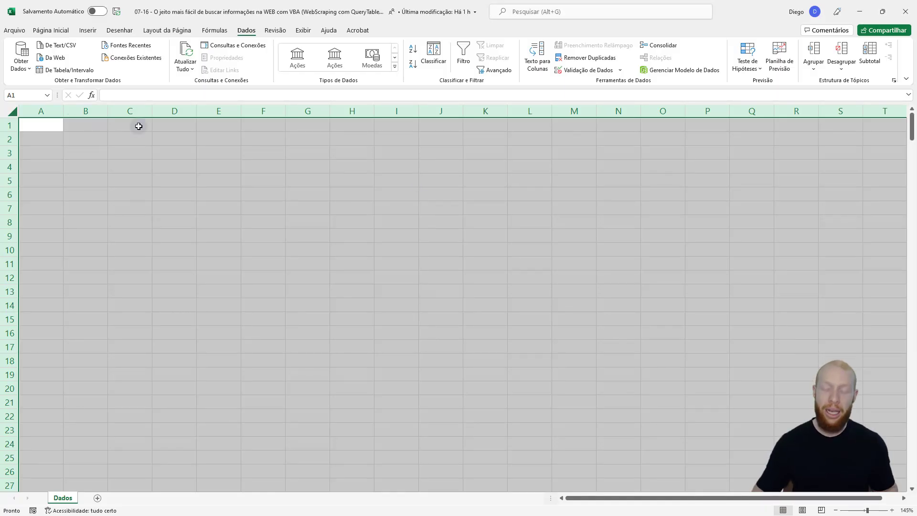
Enter a sample name and 'Hashtag' in A1:A2 and fill them yellow
left_click(30, 123)
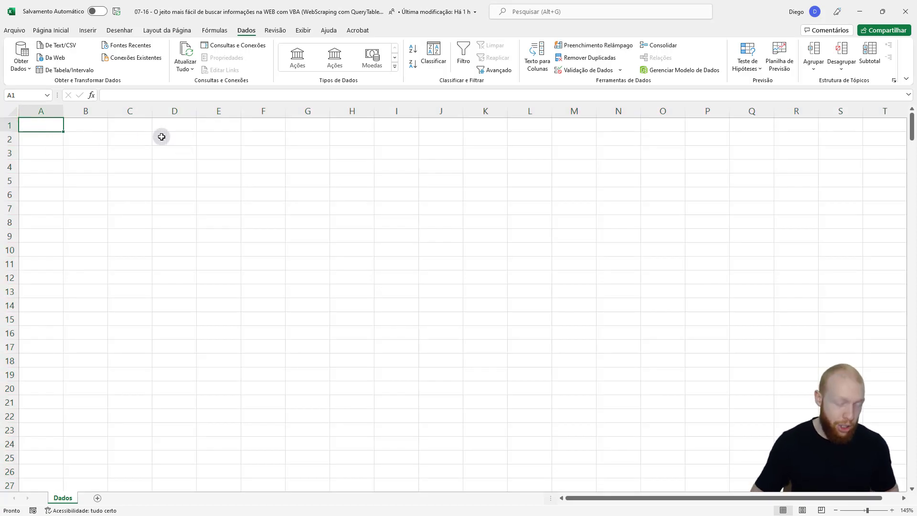
type("Diego")
key("Return")
type("Hashtag")
key("Return")
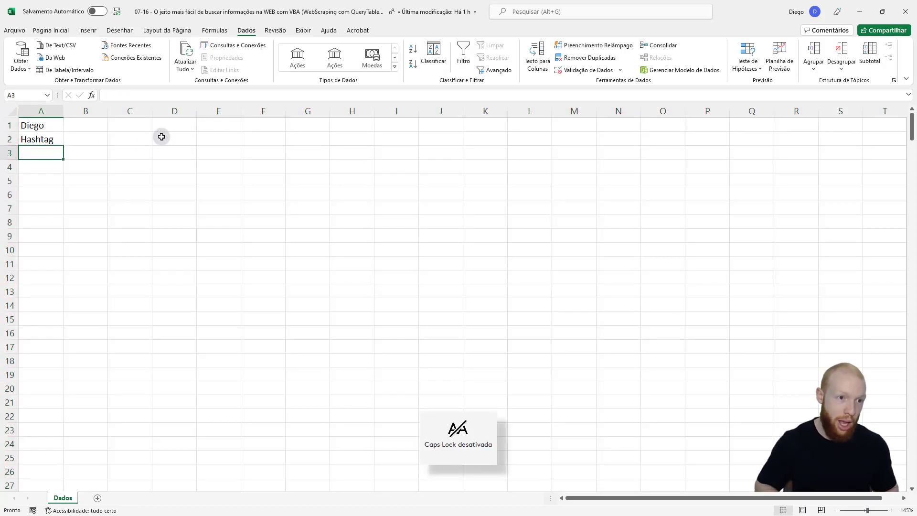
key("Up")
key("Up")
key("shift+Down")
left_click(55, 30)
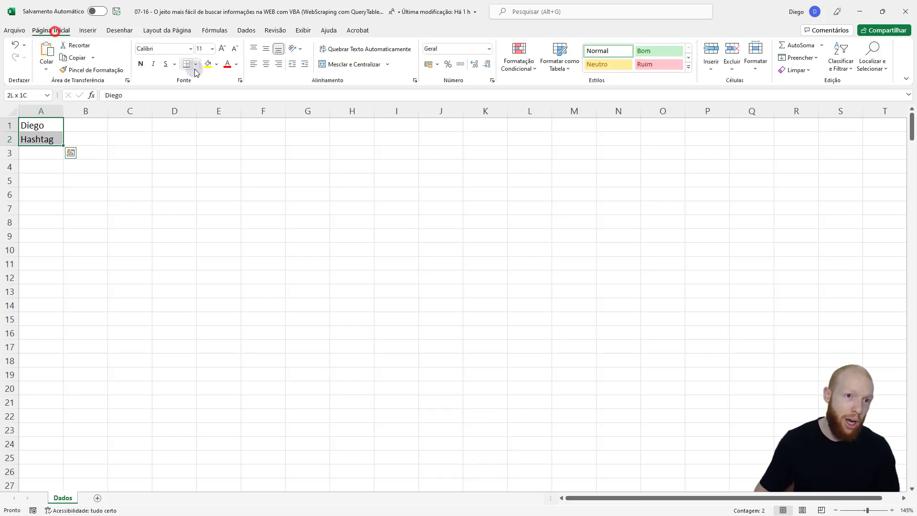
left_click(207, 64)
left_click(198, 277)
Copy A1:A2 into B1:B2, then clear the text from A1:A2, keeping the fill
left_click(48, 125)
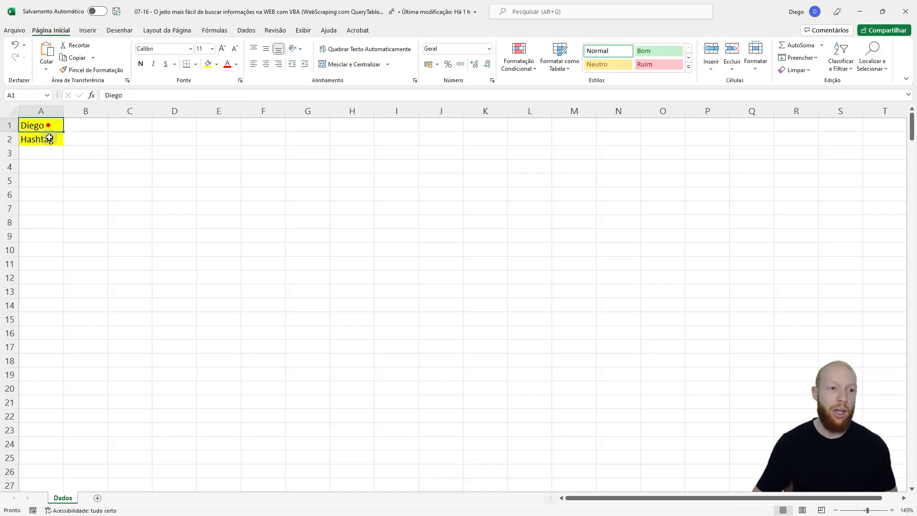
left_click_drag(48, 125, 40, 138)
key("ctrl+c")
left_click(88, 125)
key("ctrl+v")
left_click(163, 217)
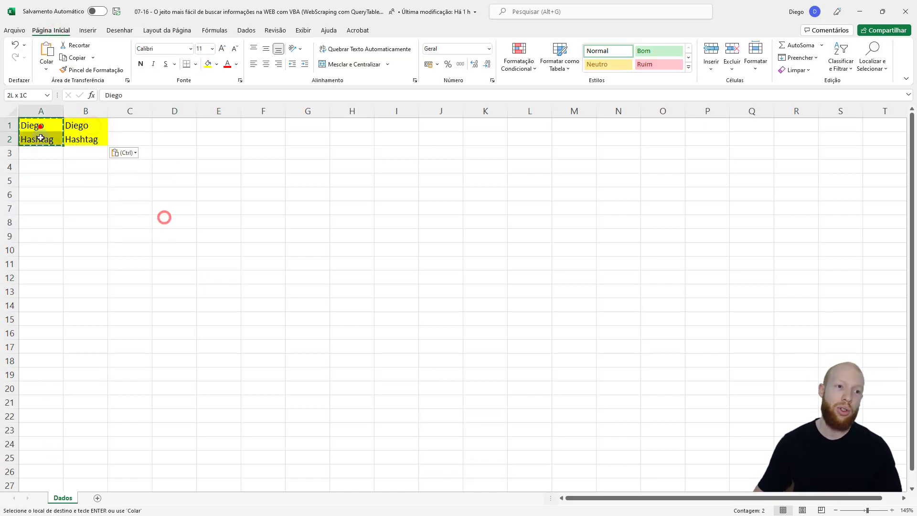
key("Escape")
key("Delete")
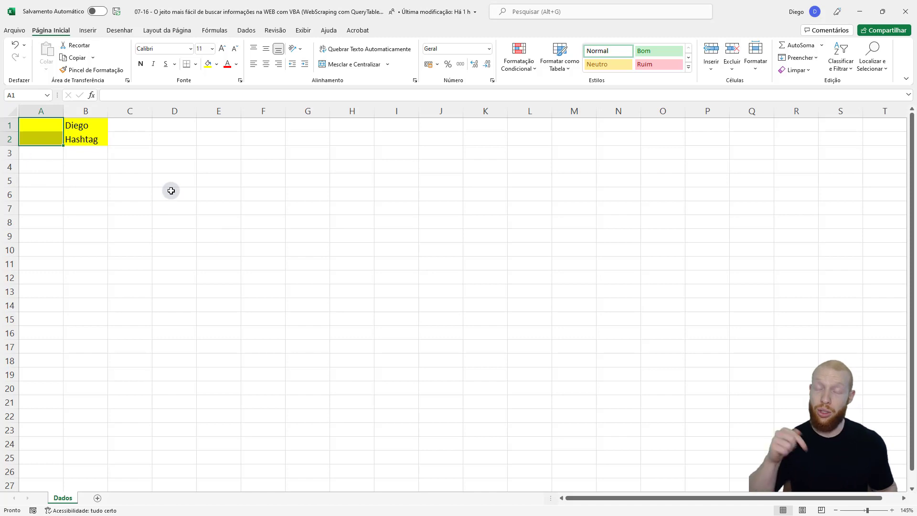
key("alt+F11")
Remove the delete method from the Cells line and test deleting B1:B2 with cells shifting left
double_click(293, 186)
key("BackSpace")
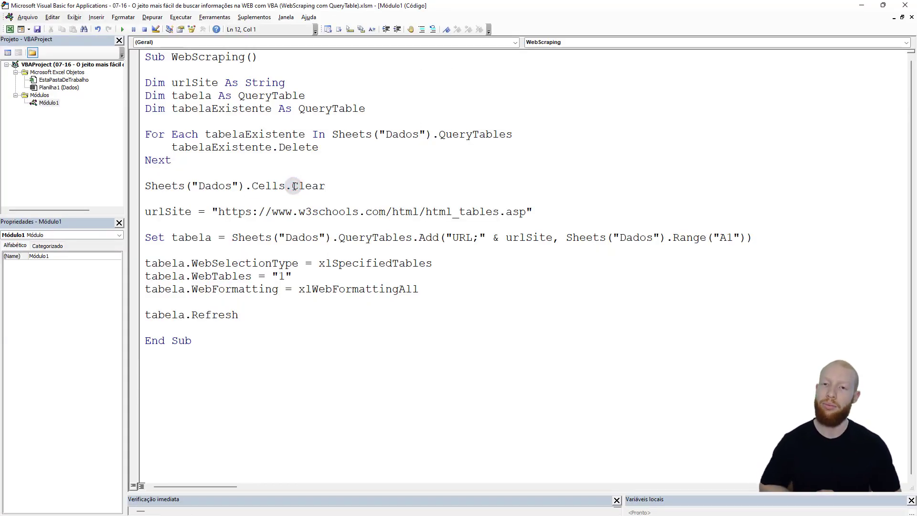
key("alt+F11")
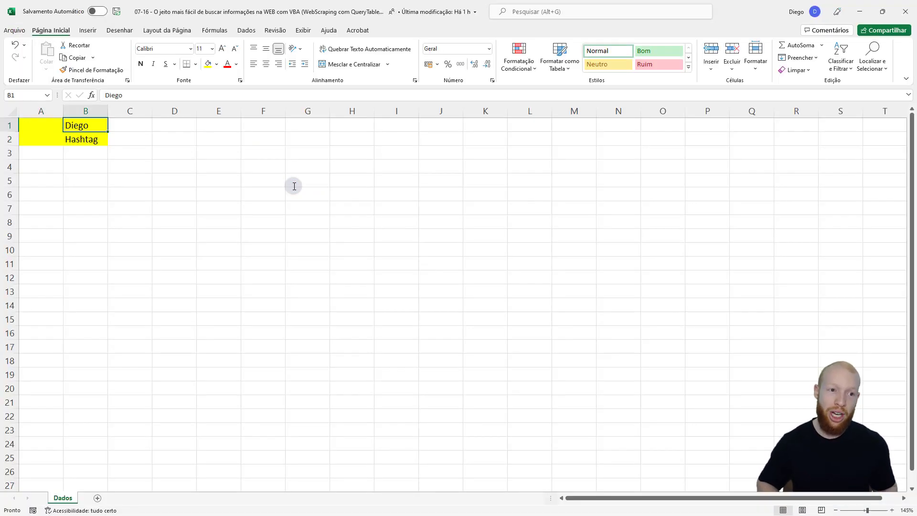
key("shift+Down")
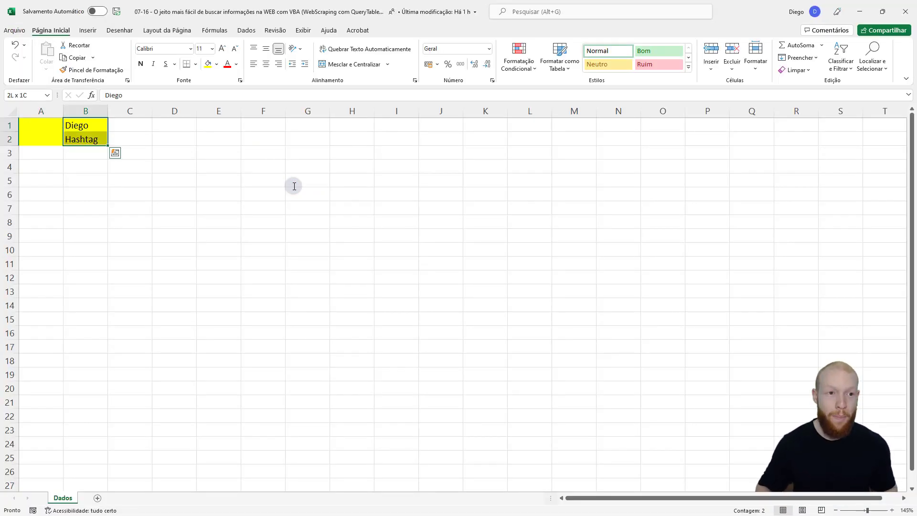
key("ctrl+minus")
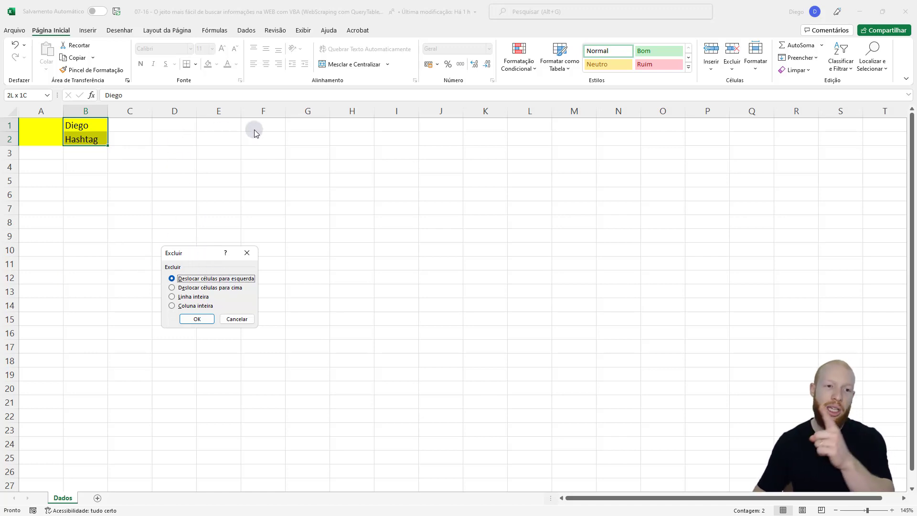
left_click(198, 318)
left_click(120, 188)
left_click_drag(84, 122, 97, 148)
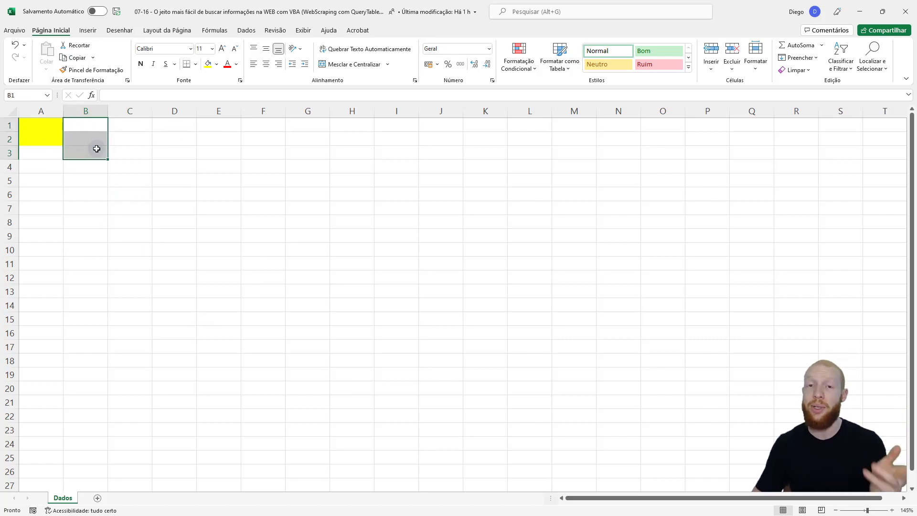
left_click(82, 123)
Change the cleanup call from Cells.Clear to Cells.Delete
key("alt+F11")
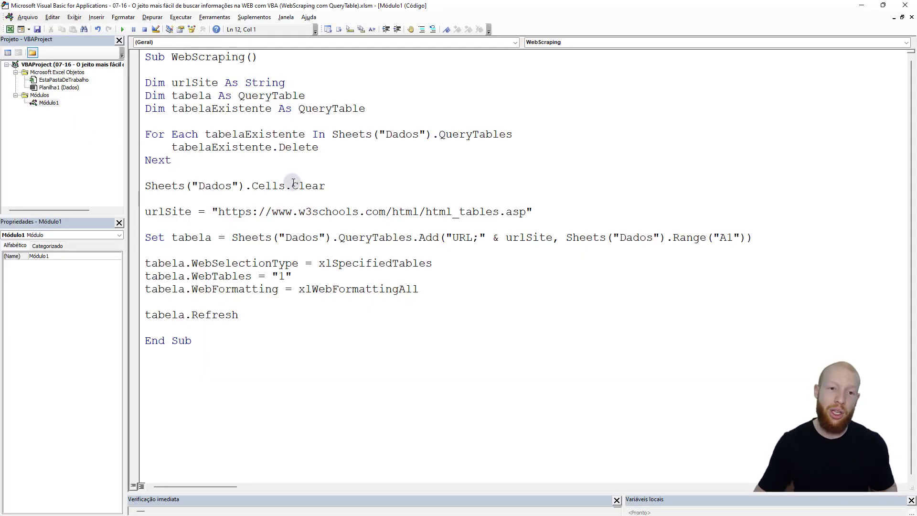
double_click(293, 185)
type("de")
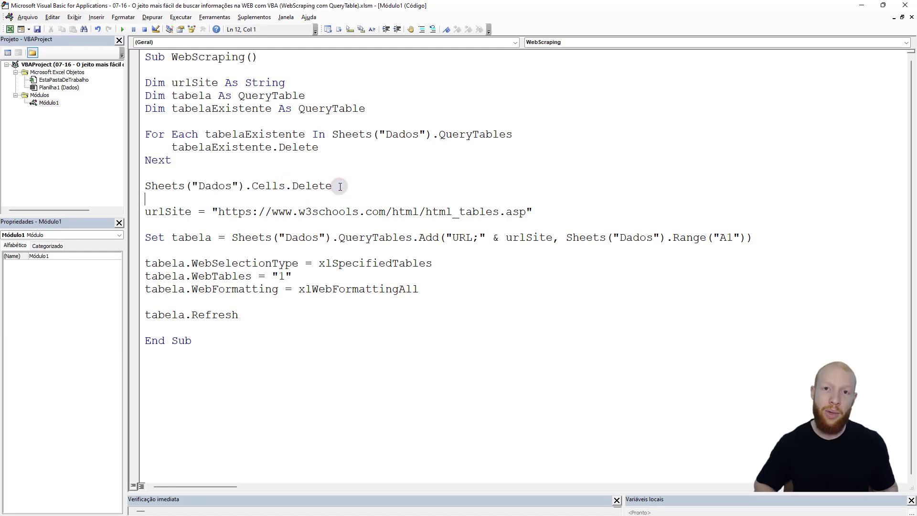
left_click(339, 187)
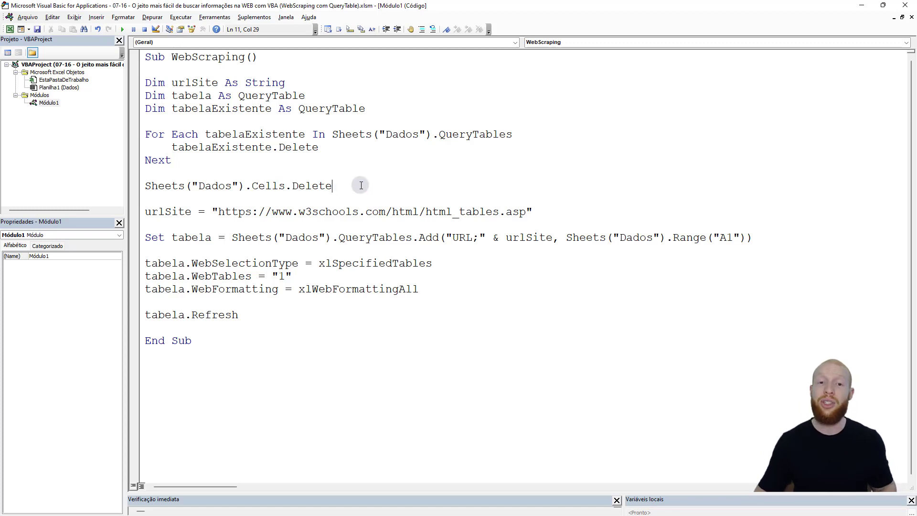
Undo the deletion and retry deleting cells with the Shift cells up option
key("alt+F11")
key("ctrl+z")
key("ctrl+minus")
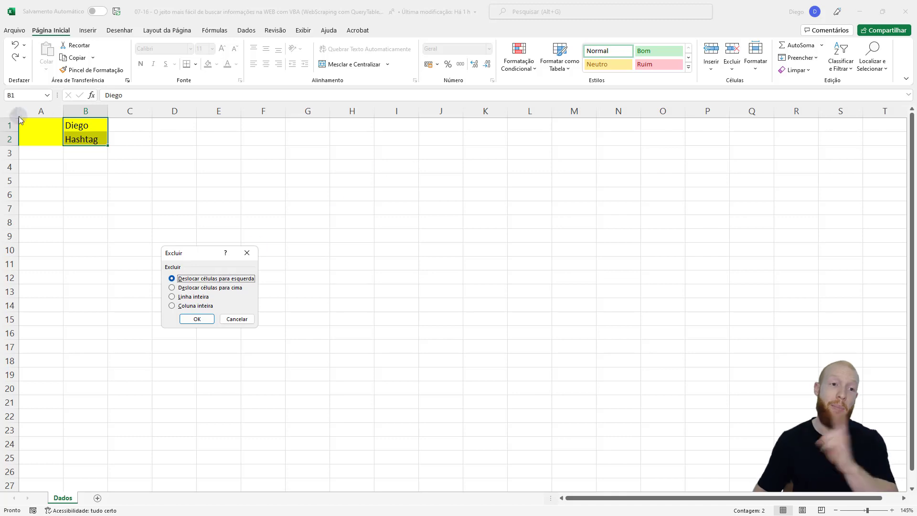
left_click(223, 287)
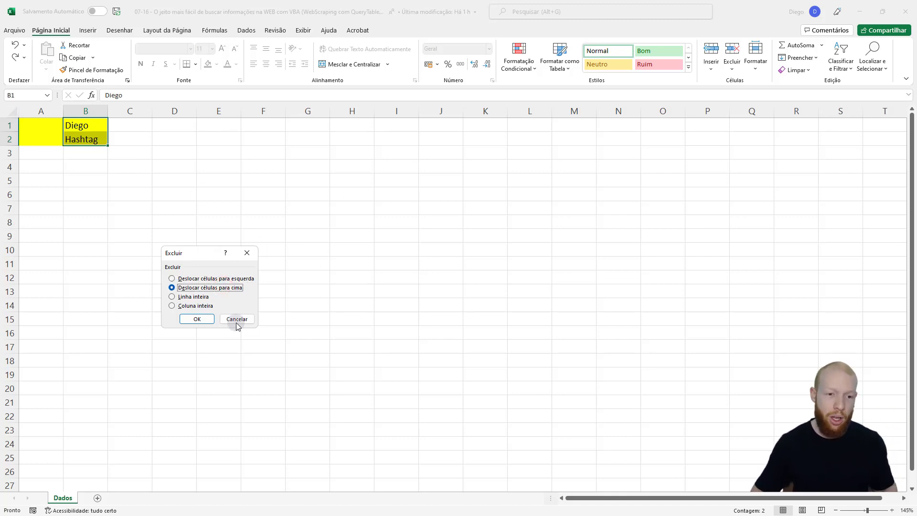
left_click(210, 319)
key("alt+F11")
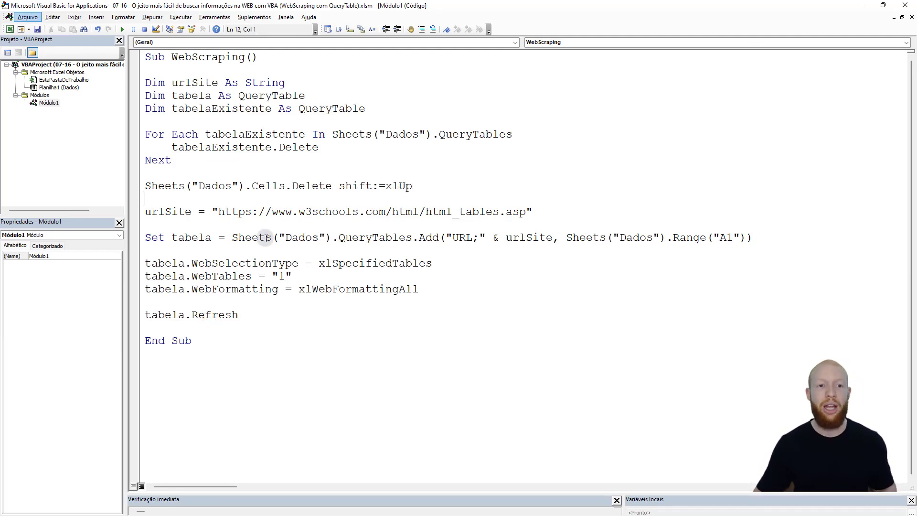
Delete the yellow cells A1:A2 on the worksheet, shifting the remaining cells up
left_click(267, 159)
key("alt+F11")
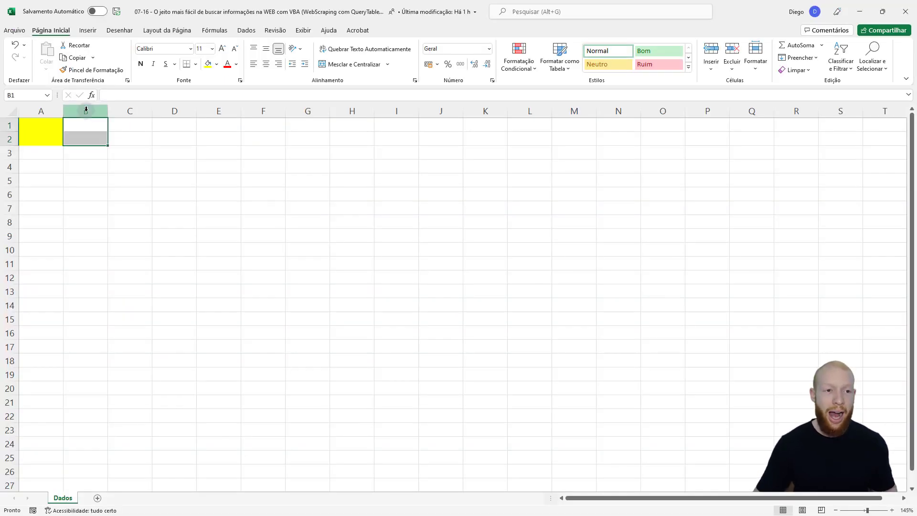
left_click_drag(44, 124, 58, 144)
key("ctrl+minus")
key("Down")
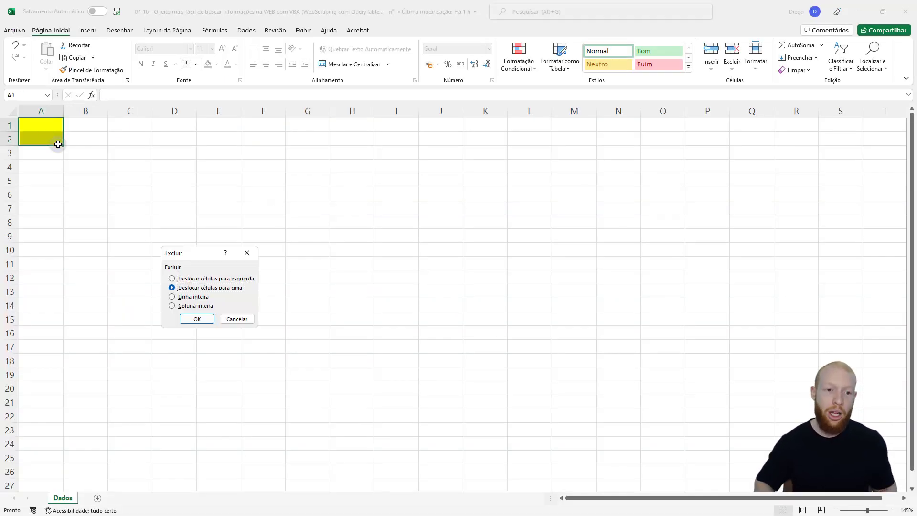
key("Return")
key("alt+F11")
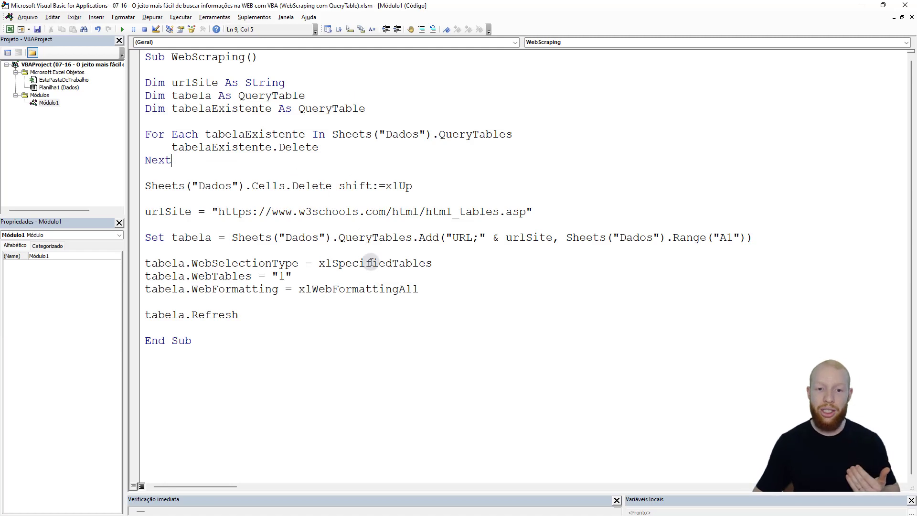
Change WebSelectionType to xlEntirePage and comment out the WebTables line with an apostrophe
left_click_drag(306, 260, 473, 259)
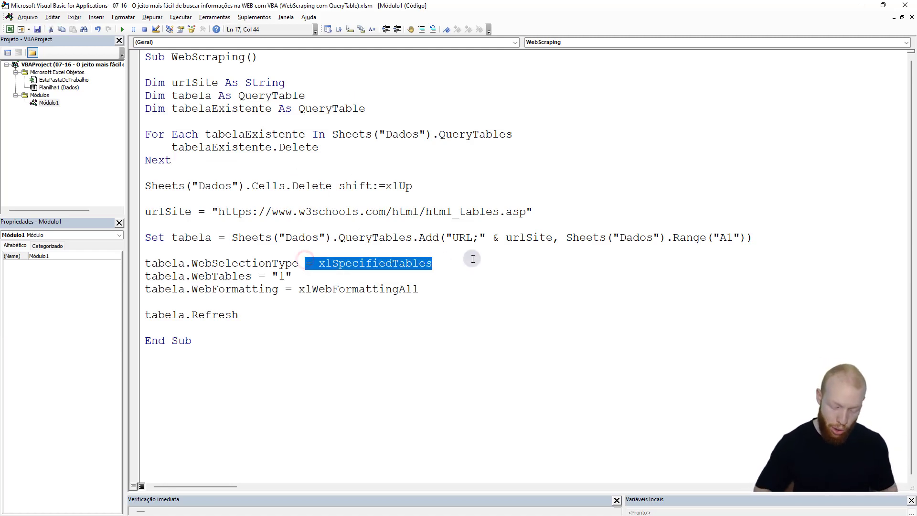
type("=")
key("Down")
key("Tab")
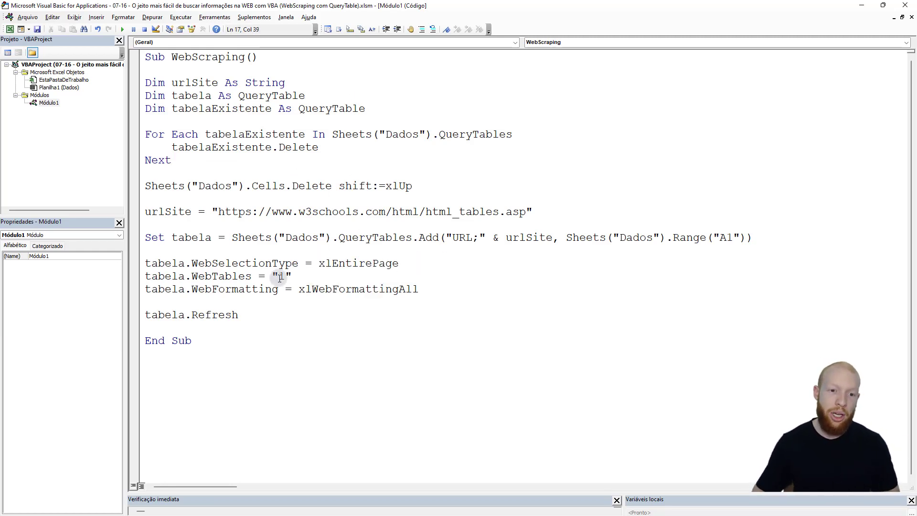
type("'")
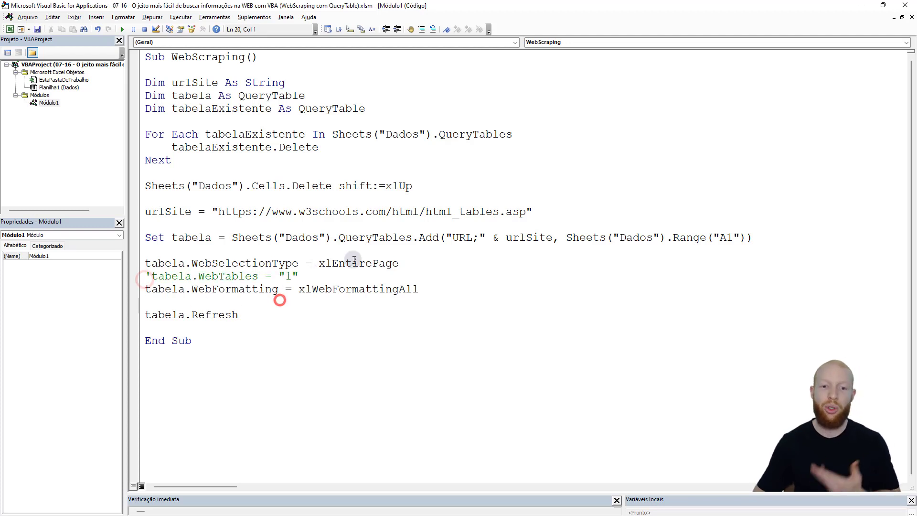
left_click(353, 262)
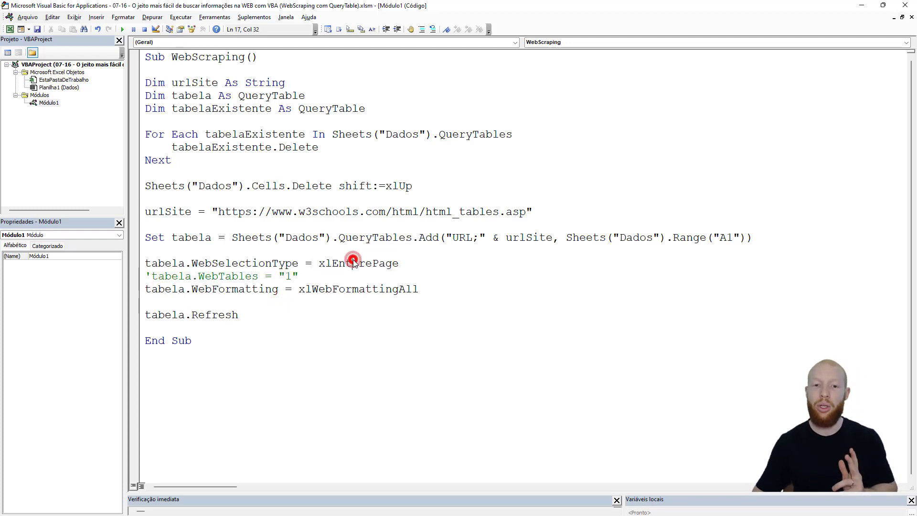
left_click(308, 276)
key("shift+Home")
left_click(328, 223)
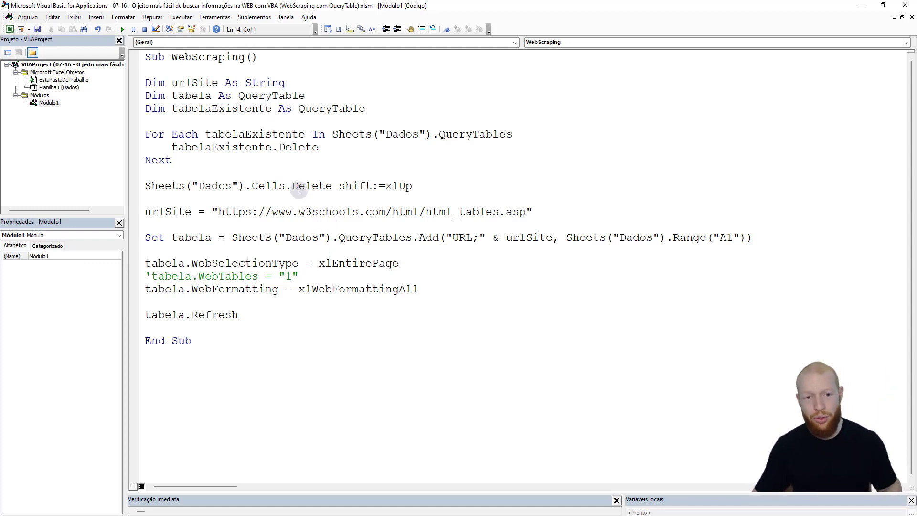
Run the macro and scroll through Dados to check the imported Tutorials content
key("alt+F11")
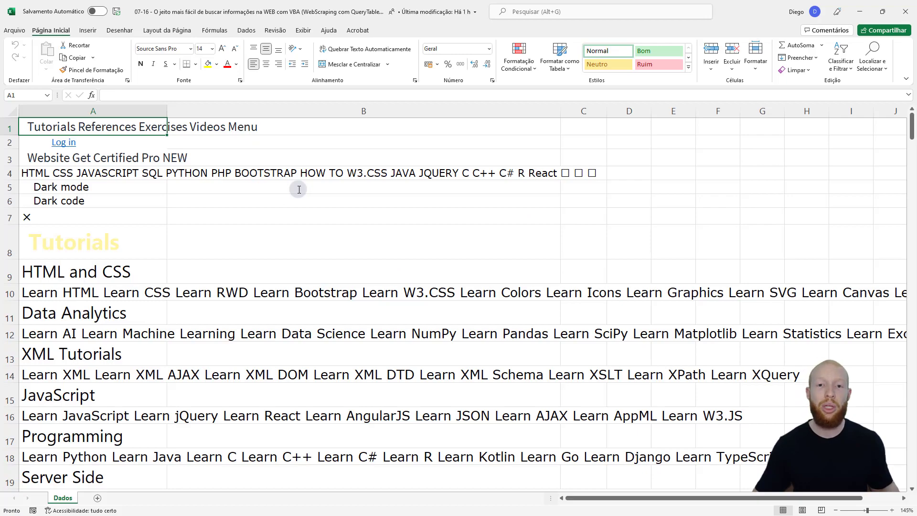
left_click(103, 243)
scroll(102, 242, "down", 4)
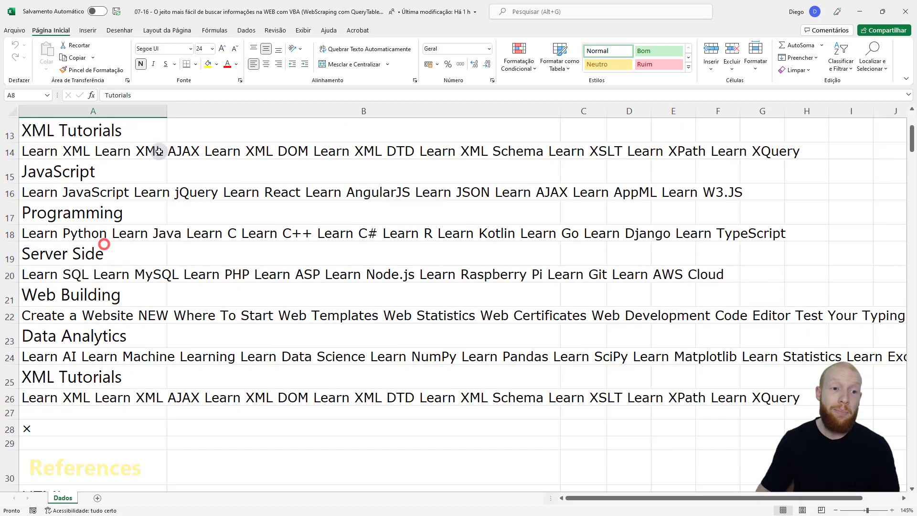
scroll(158, 152, "down", 3)
scroll(159, 151, "down", 5)
scroll(155, 182, "down", 8)
scroll(151, 215, "down", 2)
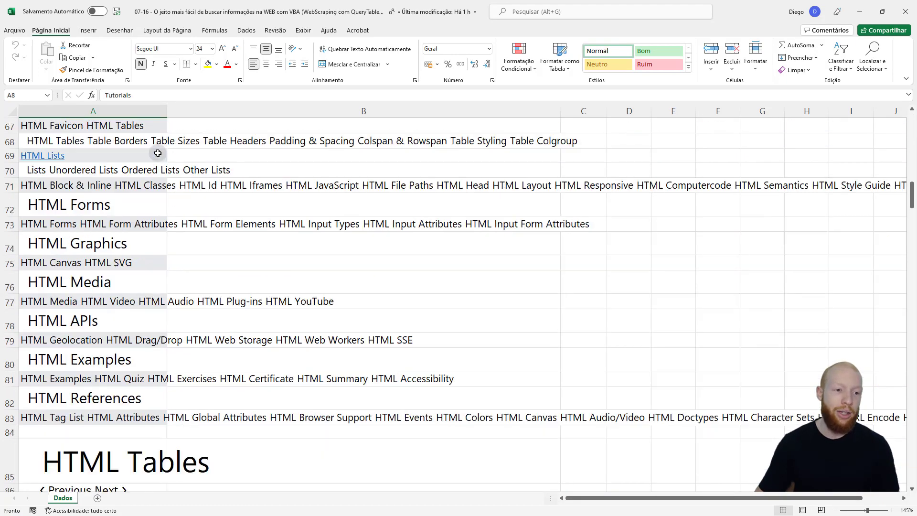
scroll(147, 235, "up", 3)
left_click_drag(123, 183, 143, 274)
scroll(157, 248, "down", 5)
scroll(157, 247, "down", 8)
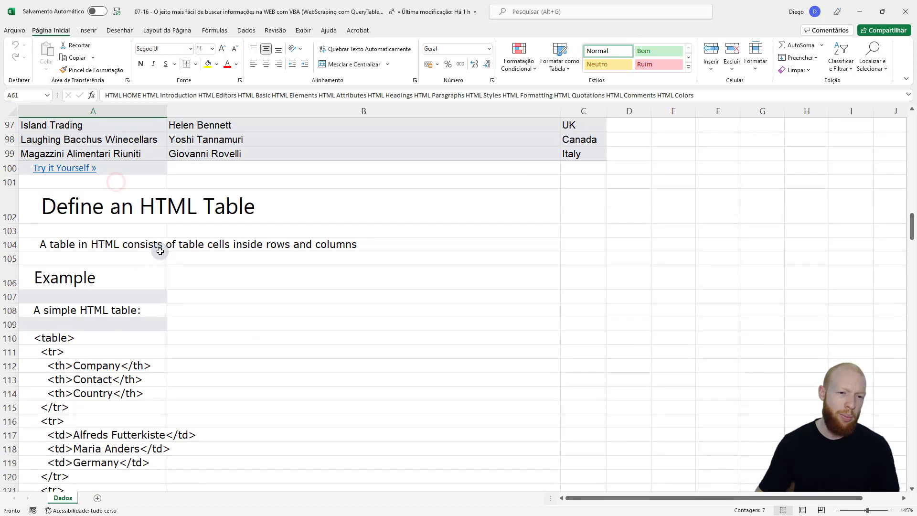
scroll(160, 251, "down", 2)
scroll(160, 251, "down", 5)
scroll(160, 251, "down", 4)
scroll(159, 251, "up", 20)
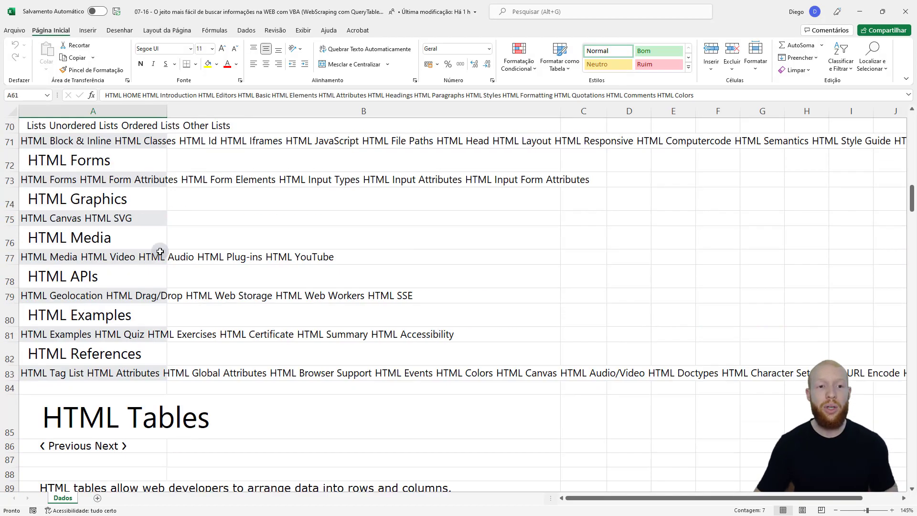
scroll(160, 251, "up", 18)
scroll(160, 251, "up", 2)
Replace xlWebFormattingAll with xlWebFormattingNone in the tabela.WebFormatting line
key("alt+F11")
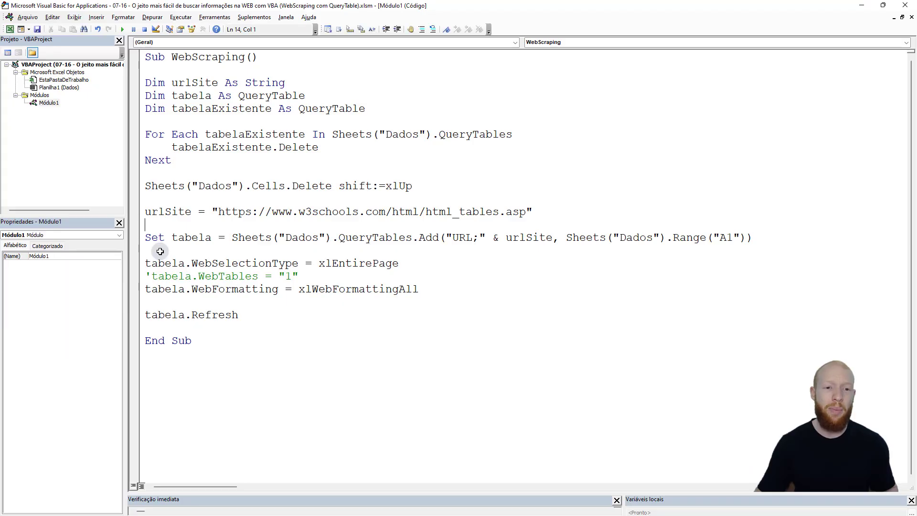
double_click(440, 289)
key("shift+Left")
key("shift+Left")
type("=")
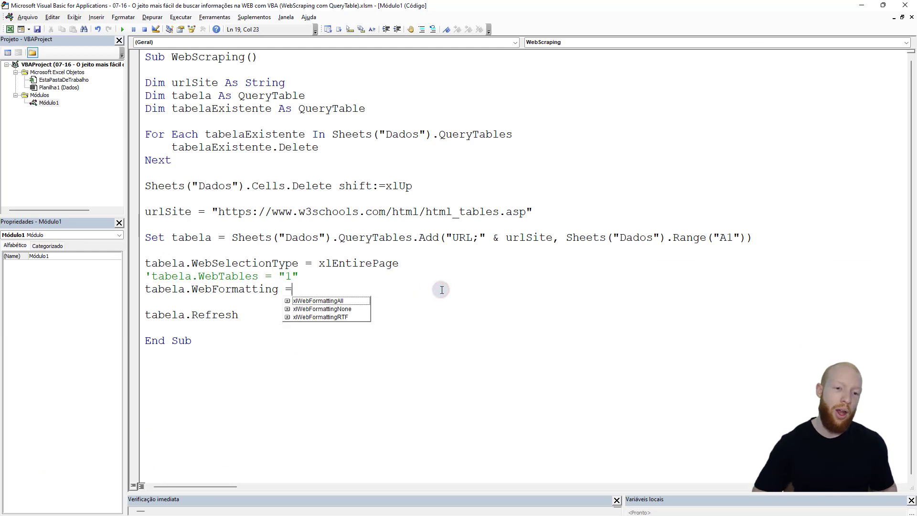
key("Down")
key("Tab")
left_click(405, 316)
left_click(371, 224)
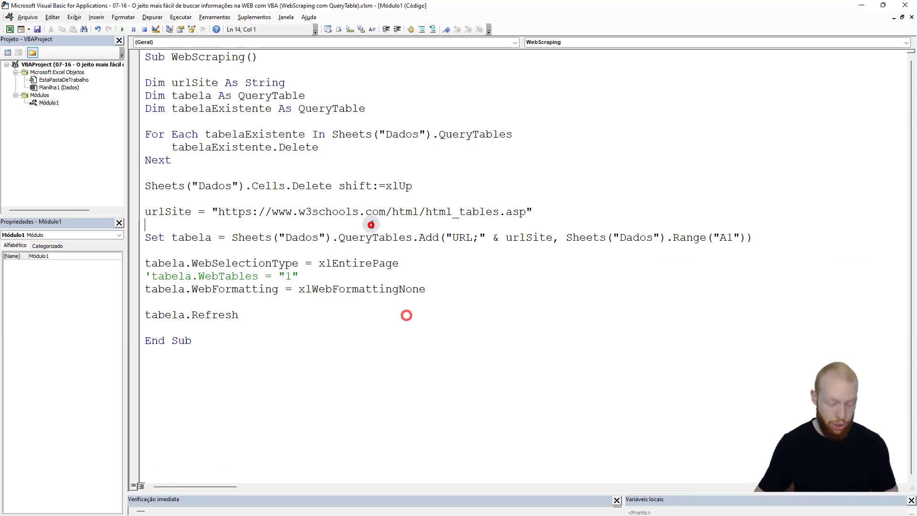
Run the macro with F5 and review the plain-text import in Dados, including A73 and A2
key("F5")
key("alt+F11")
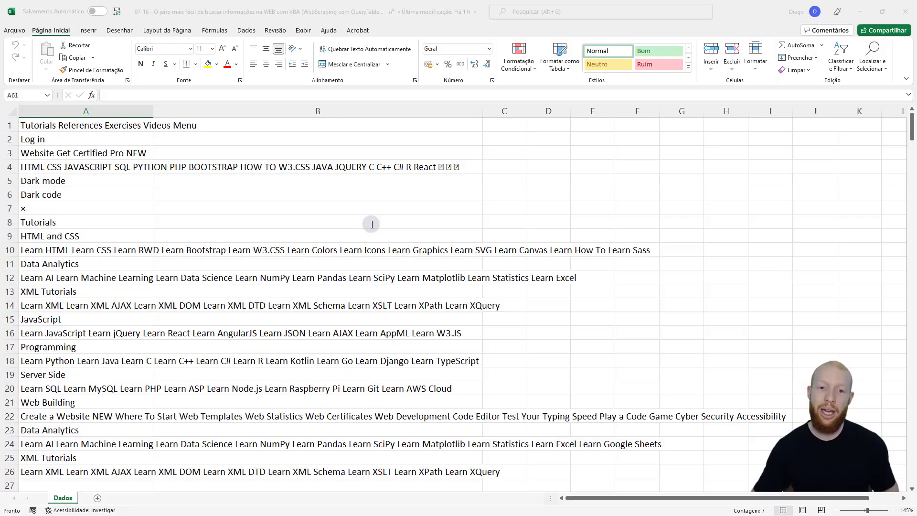
scroll(123, 191, "down", 5)
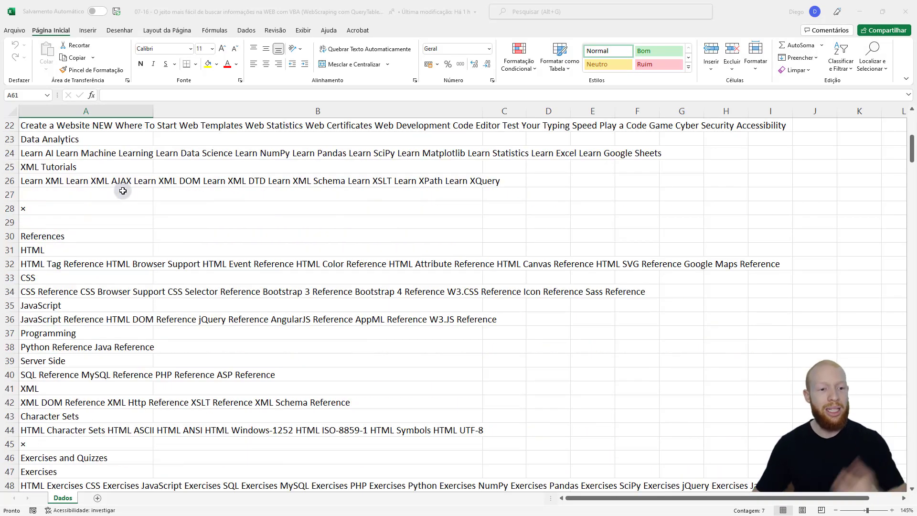
scroll(123, 191, "down", 5)
scroll(122, 191, "down", 5)
scroll(160, 193, "down", 1)
scroll(153, 244, "down", 3)
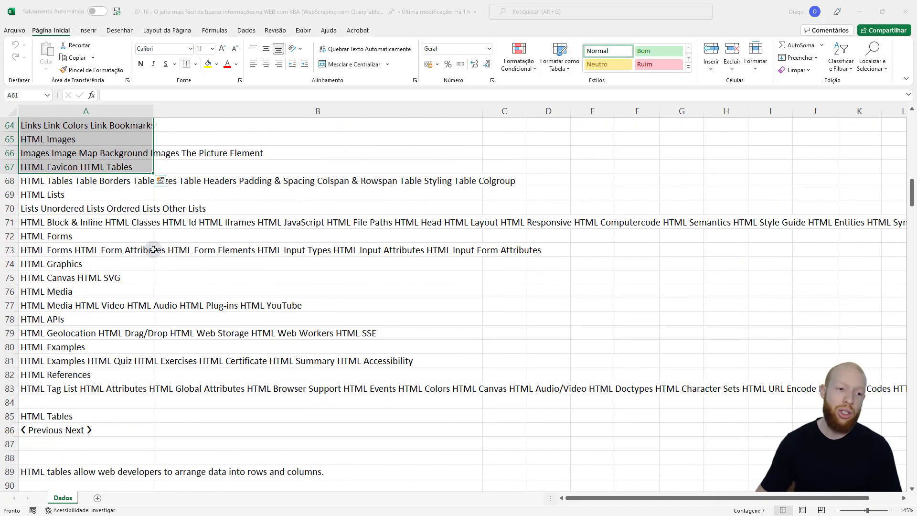
left_click(127, 248)
scroll(241, 346, "down", 6)
scroll(242, 349, "up", 12)
scroll(242, 349, "up", 7)
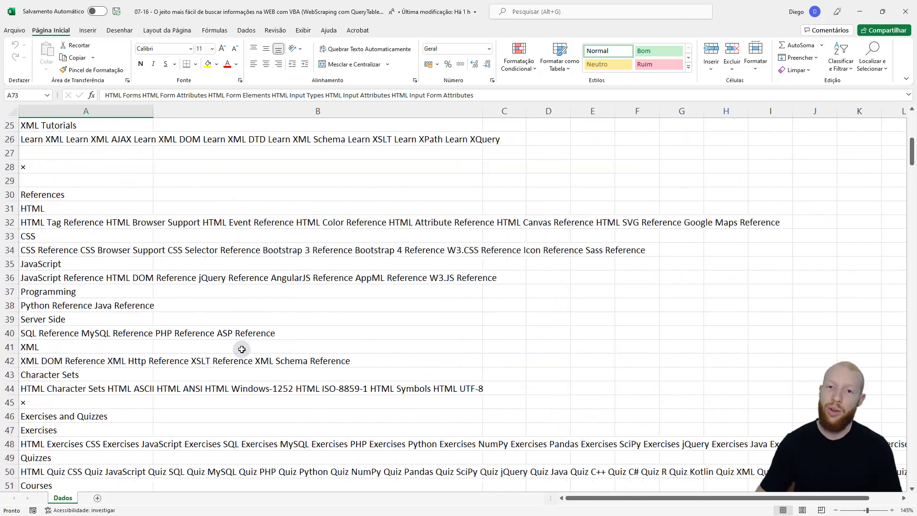
scroll(240, 348, "up", 8)
left_click(116, 136)
Select all of the macro code in the VBA editor
key("alt+F11")
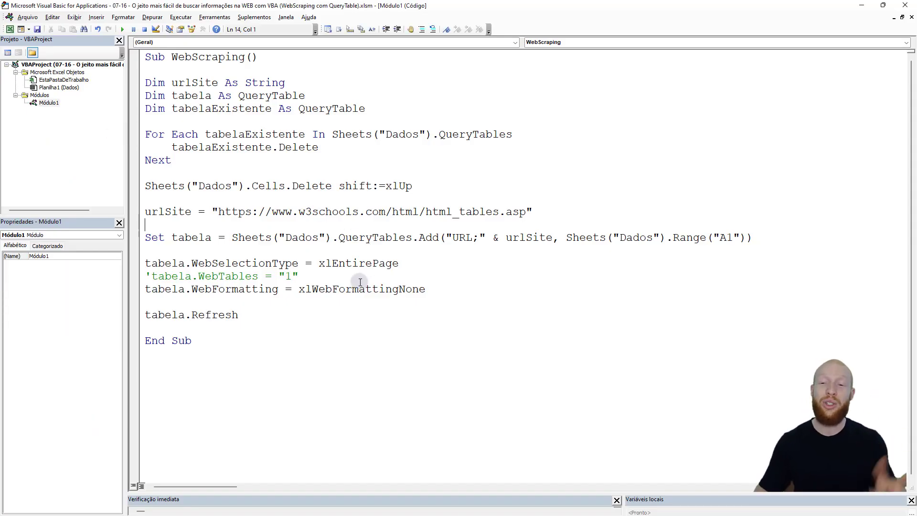
left_click(248, 340)
key("ctrl+a")
left_click(416, 187)
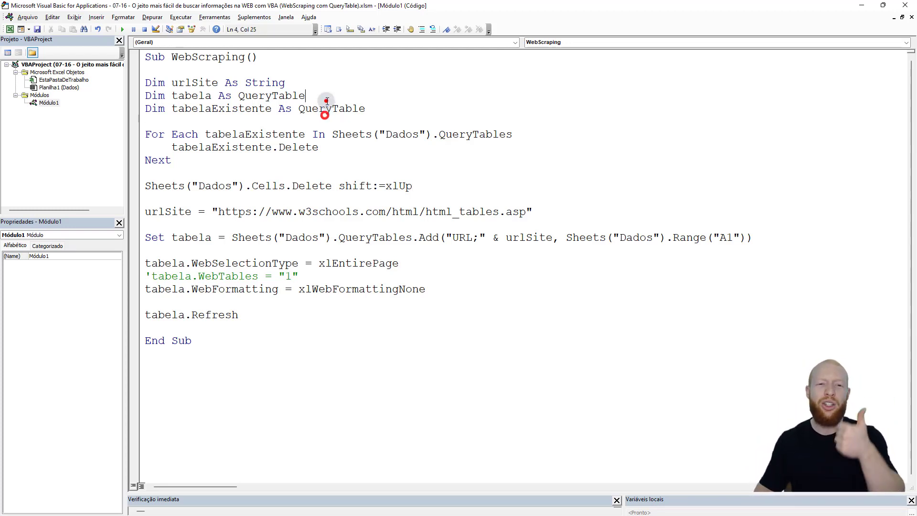
double_click(316, 109)
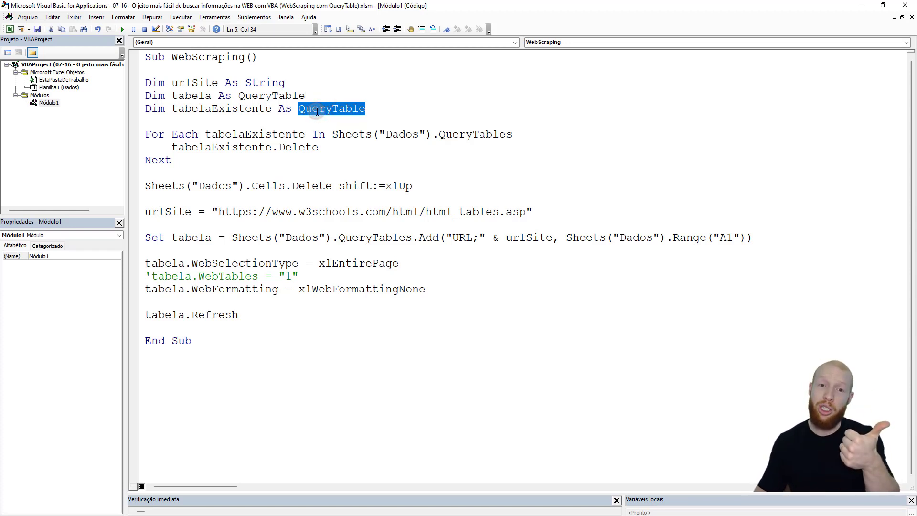